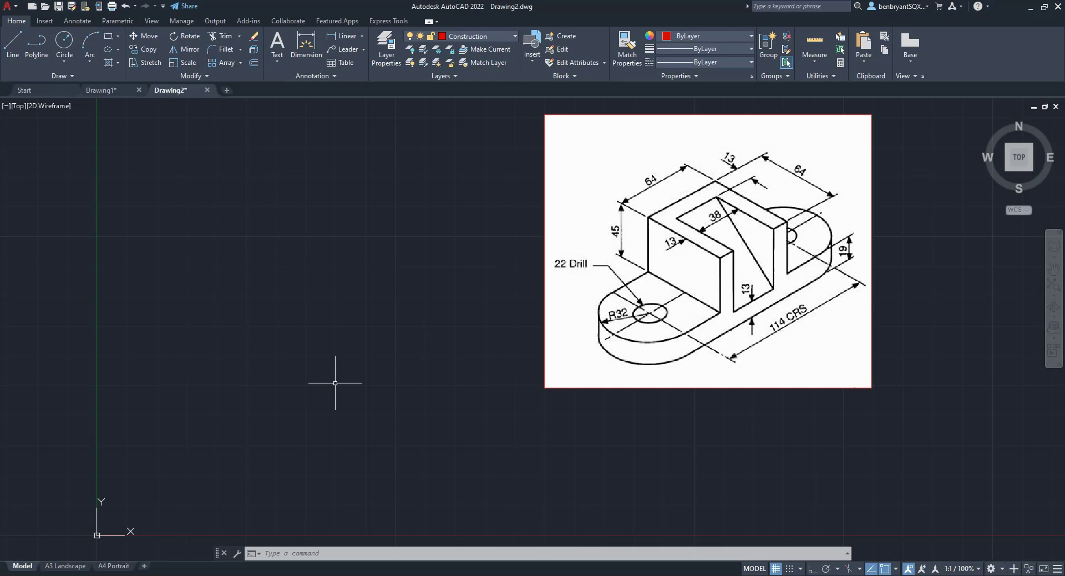
# Use UNITS to set the drawing's length precision to 0.00
pyautogui.write('units')
pyautogui.press('Return')
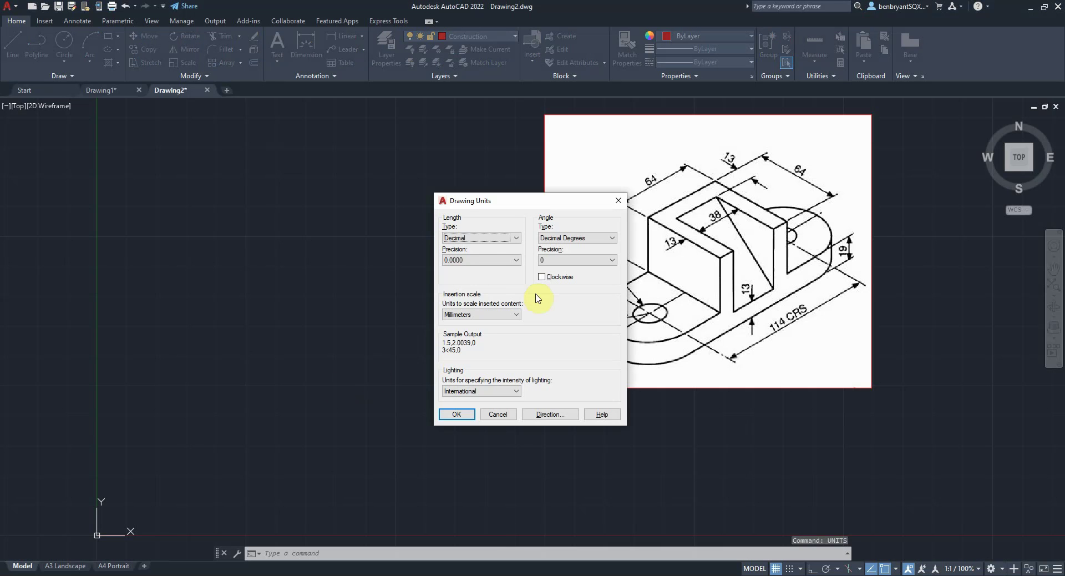
pyautogui.click(499, 260)
pyautogui.click(478, 283)
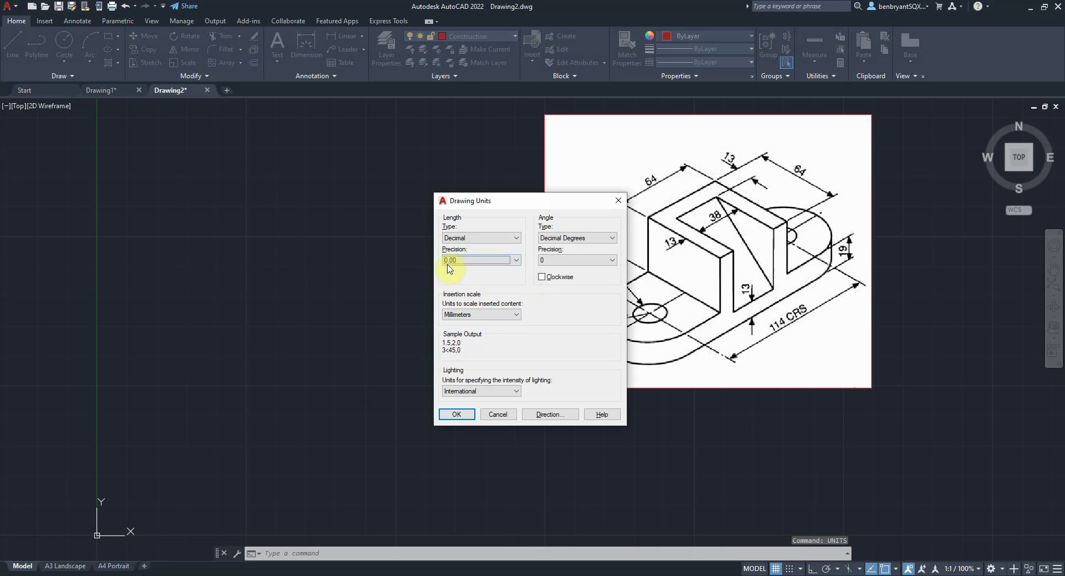
pyautogui.click(452, 412)
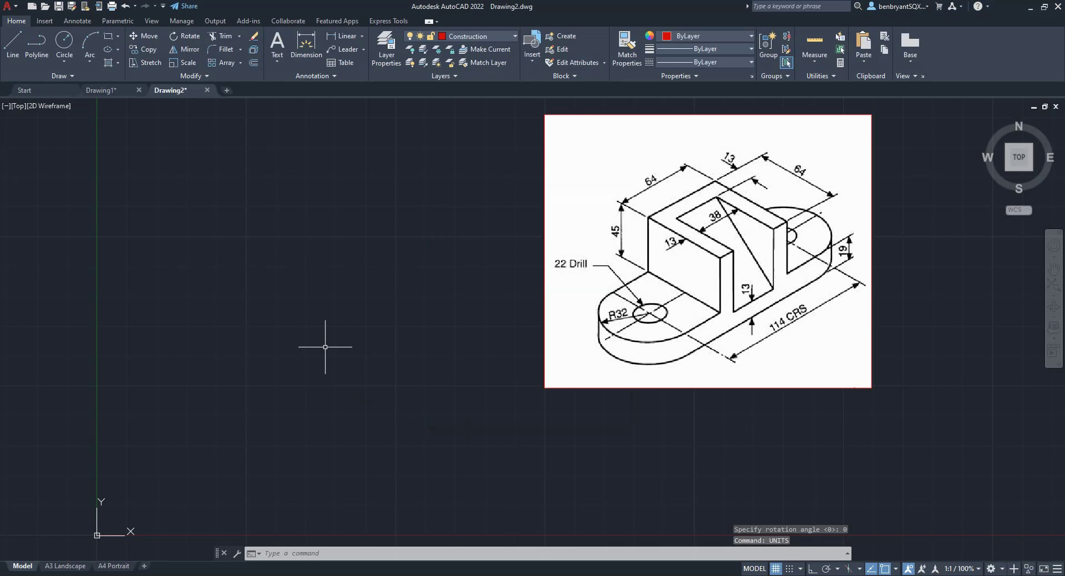
# Draw vertical and horizontal XLINE construction lines through 0,0, then pan the view right
pyautogui.click(486, 36)
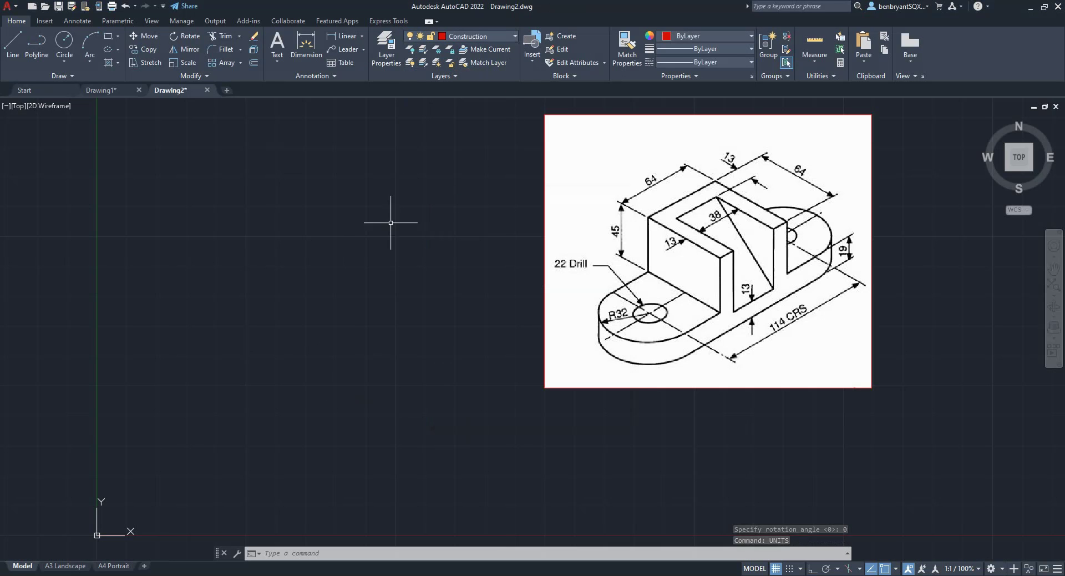
pyautogui.write('xline')
pyautogui.press('Return')
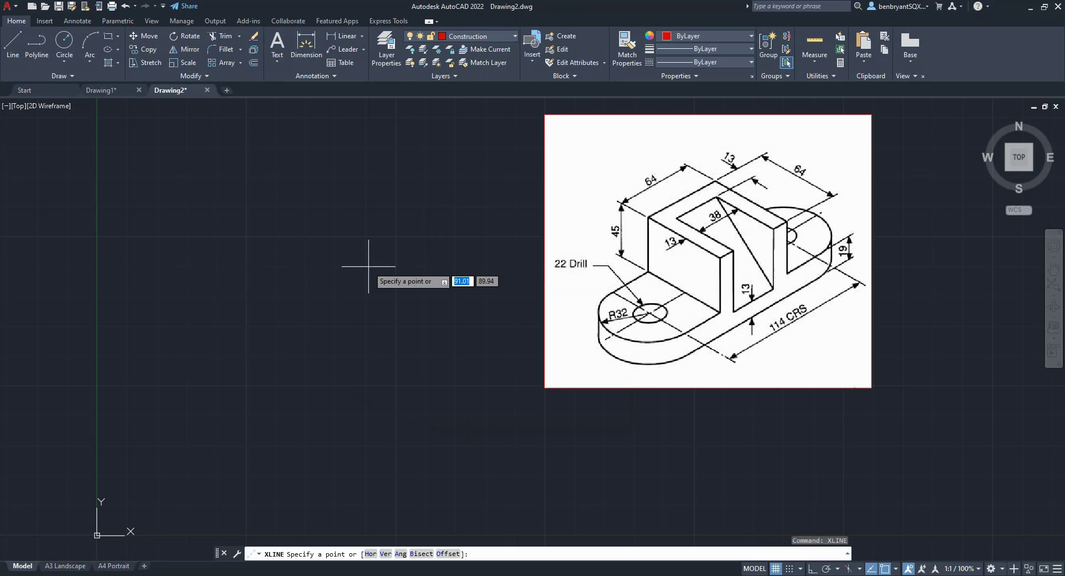
pyautogui.write('0,0')
pyautogui.press('Return')
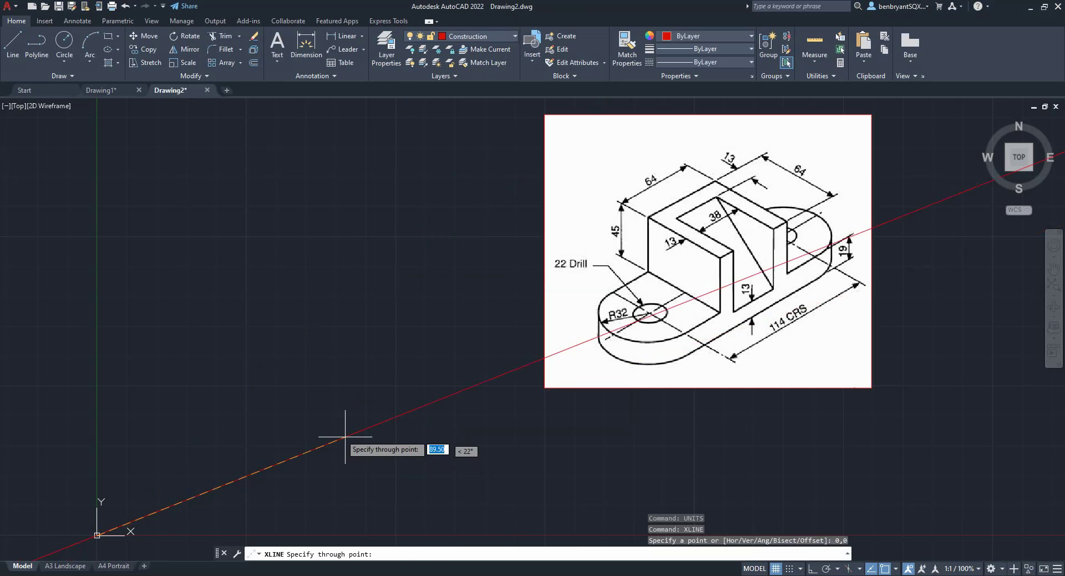
pyautogui.click(95, 309)
pyautogui.press('F8')
pyautogui.press('F8')
pyautogui.press('Escape')
pyautogui.moveTo(261, 342); pyautogui.dragTo(362, 338, button='middle')
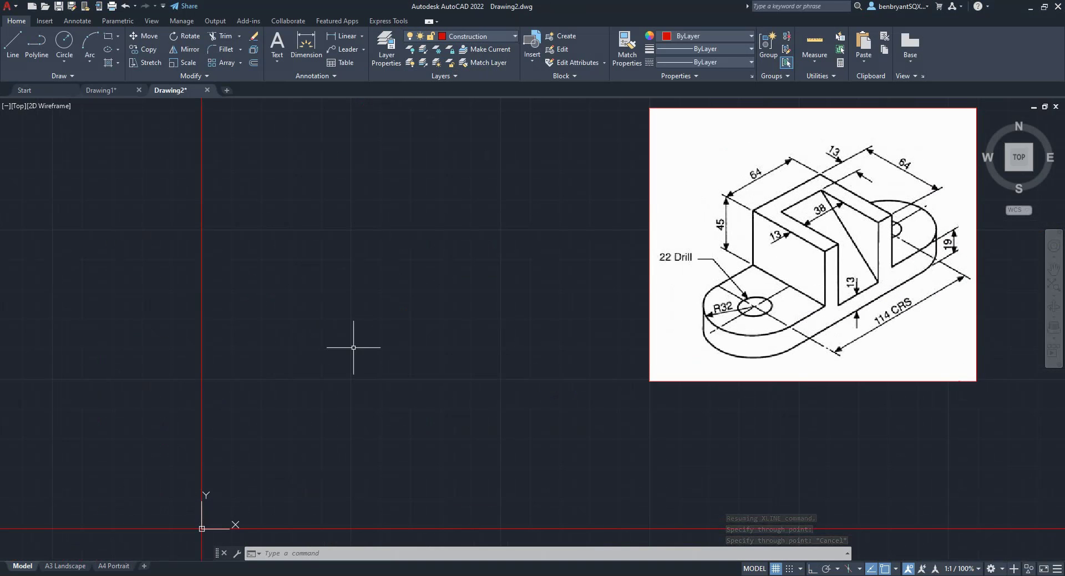
# Offset the origin's vertical construction line 32 units to the right
pyautogui.write('of')
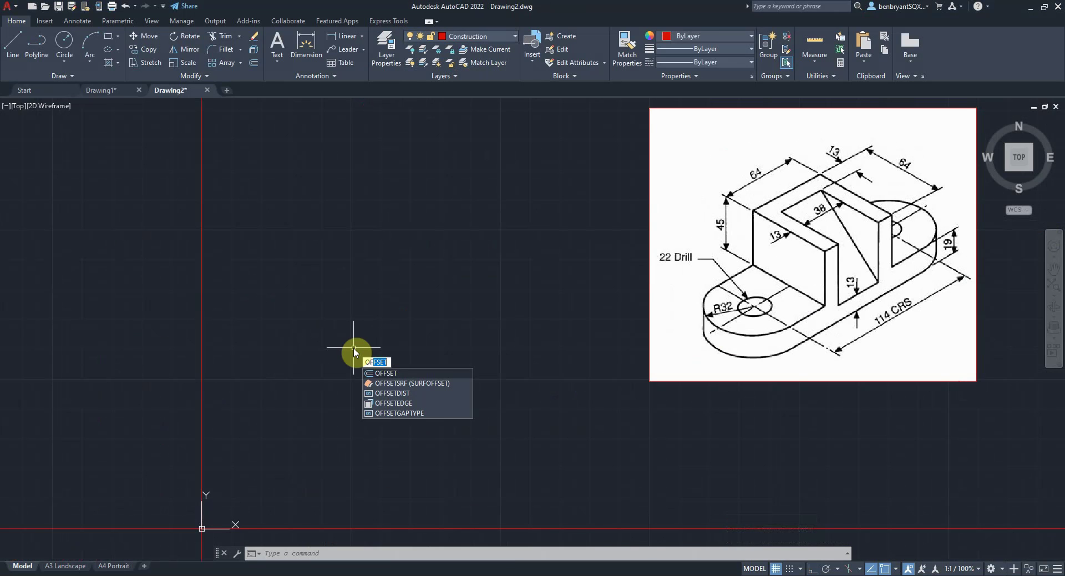
pyautogui.press('Return')
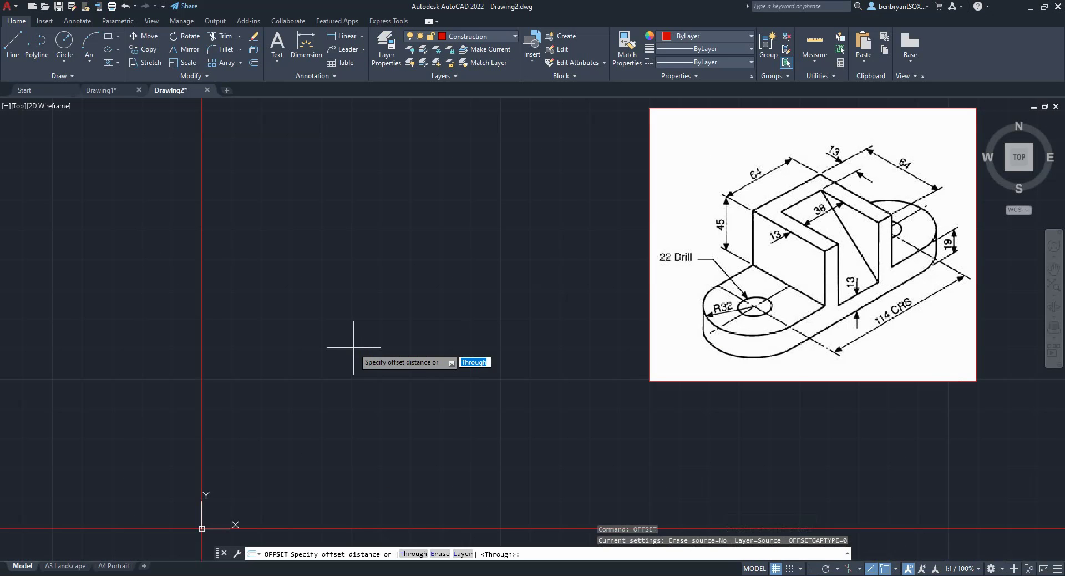
pyautogui.write('32')
pyautogui.press('Return')
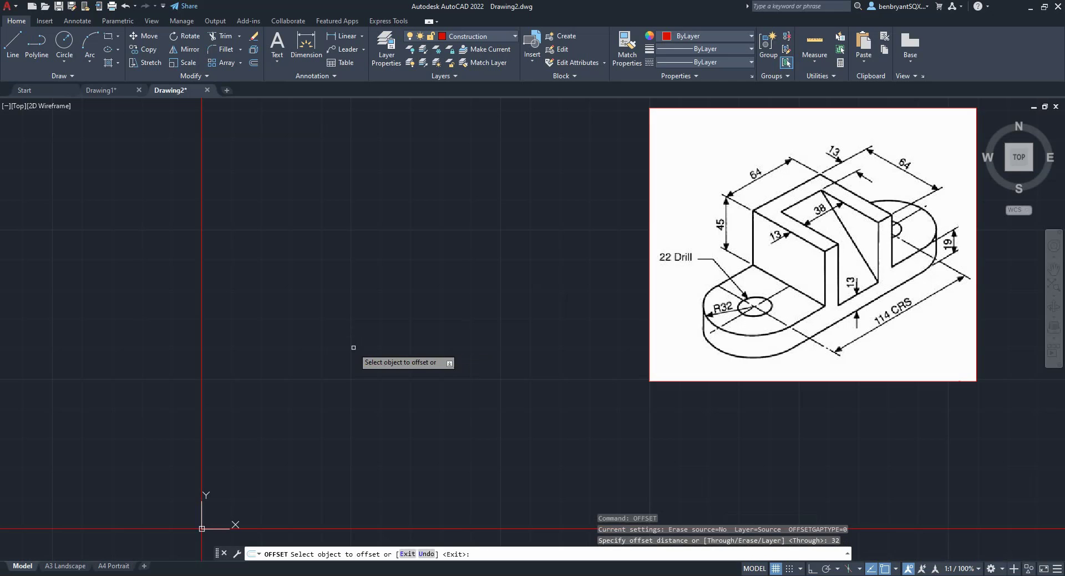
pyautogui.click(201, 393)
pyautogui.click(309, 399)
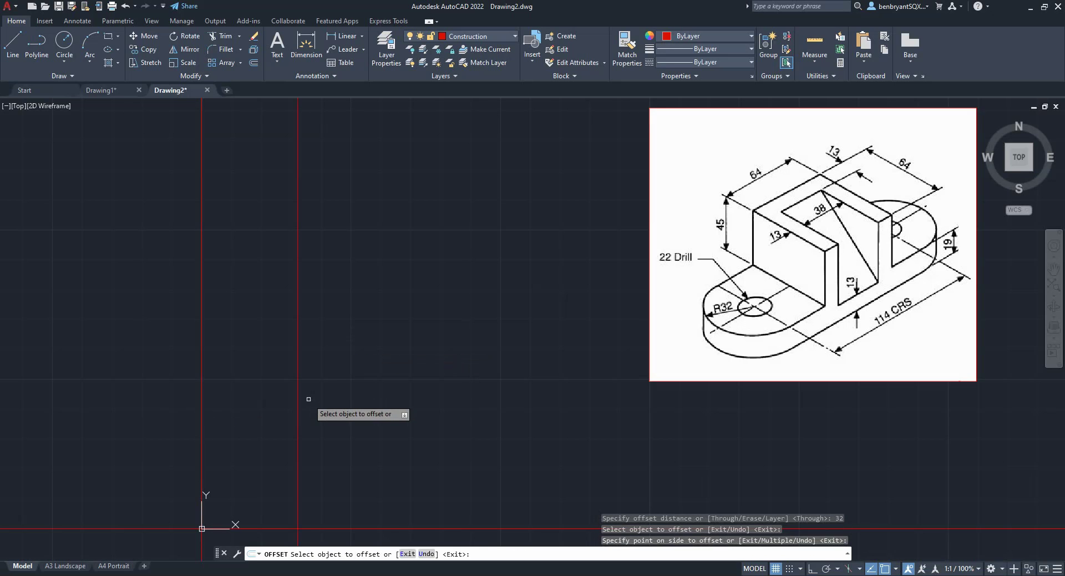
pyautogui.press('Escape')
# Offset the newest vertical line 114 units further to the right
pyautogui.press('Return')
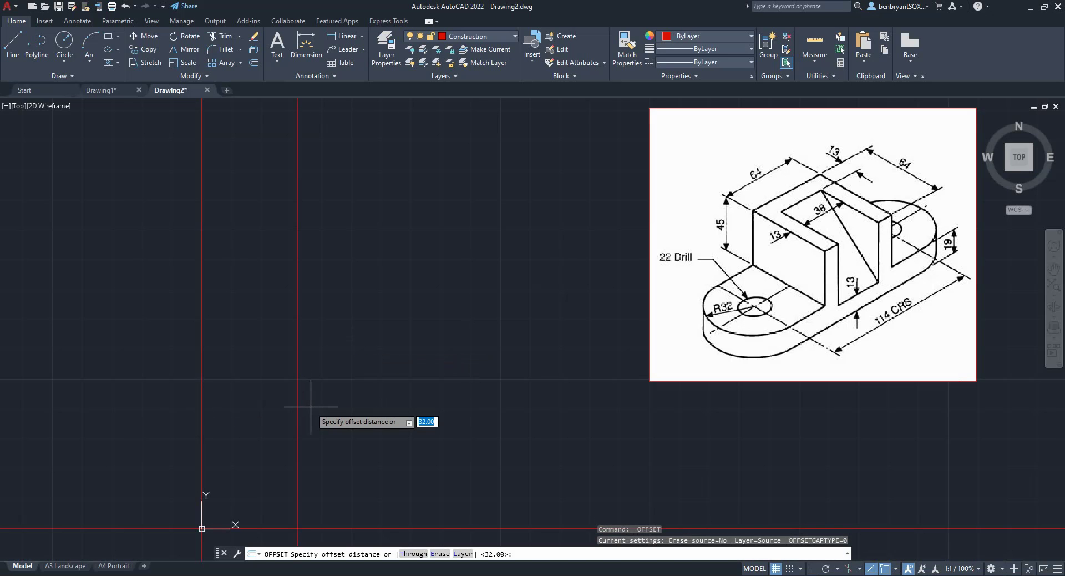
pyautogui.press('Return')
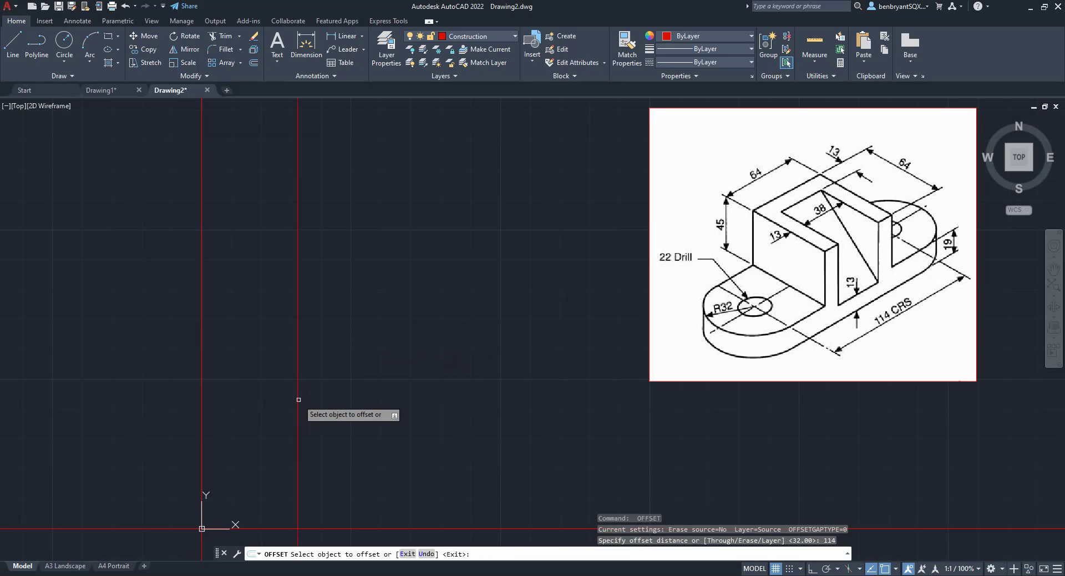
pyautogui.click(297, 415)
pyautogui.click(445, 412)
pyautogui.press('Escape')
pyautogui.moveTo(506, 434)
pyautogui.mouseDown(button='middle')
pyautogui.moveTo(451, 385)
pyautogui.moveTo(433, 396)
pyautogui.mouseUp(button='middle')
# Offset the rightmost vertical line another 32 units to the right
pyautogui.press('Return')
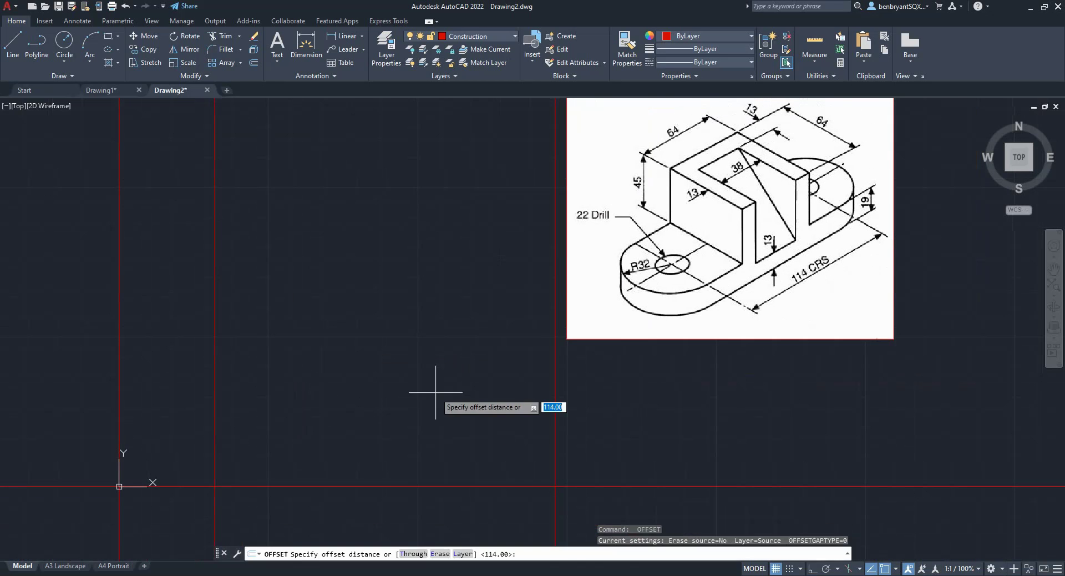
pyautogui.write('32')
pyautogui.press('Return')
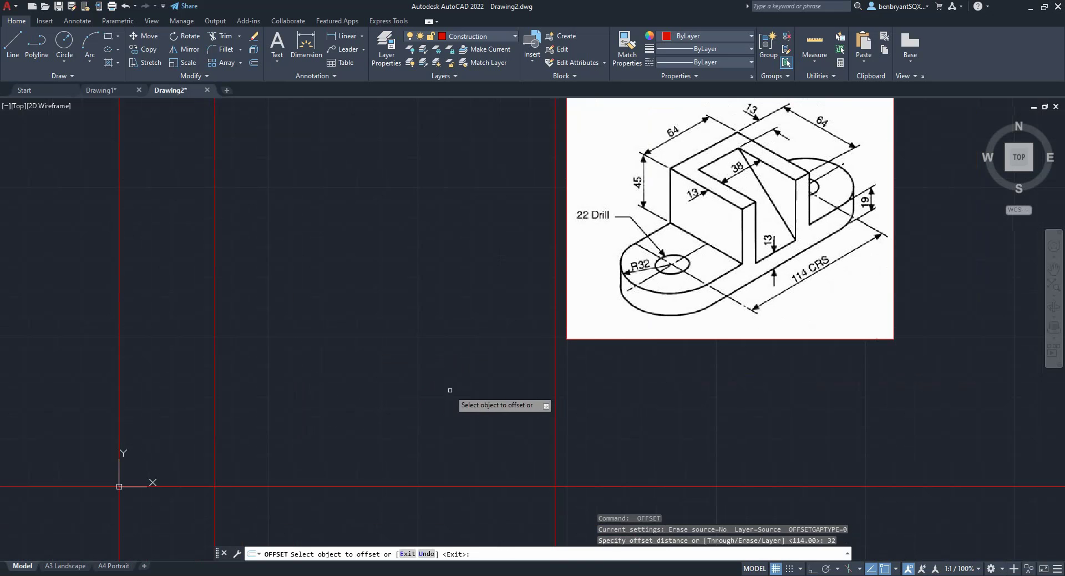
pyautogui.click(555, 400)
pyautogui.click(602, 411)
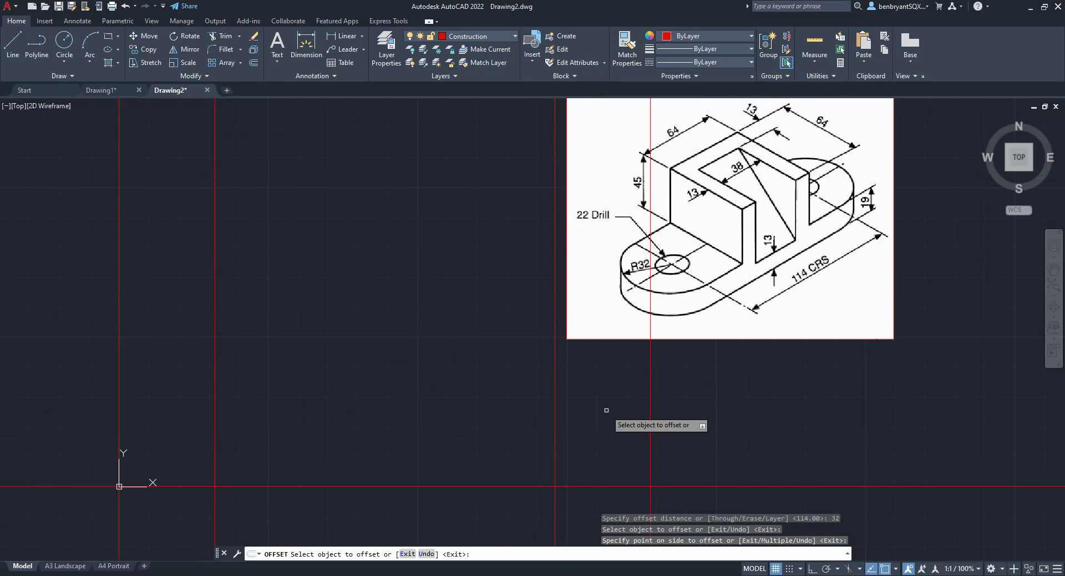
pyautogui.press('Escape')
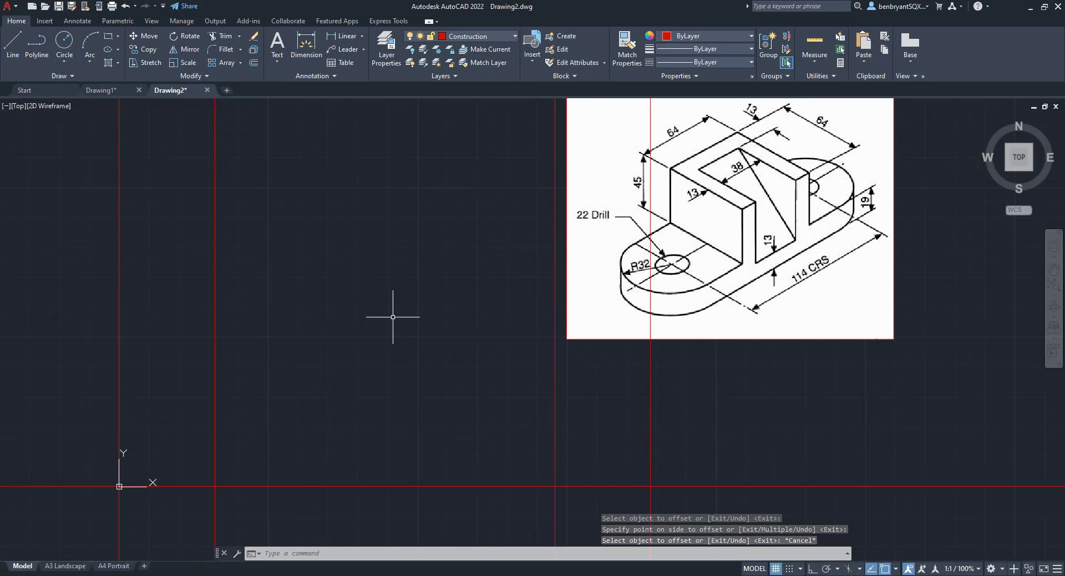
# Restart OFFSET with a distance of 64
pyautogui.write('o')
pyautogui.press('Return')
pyautogui.write('64')
pyautogui.press('Return')
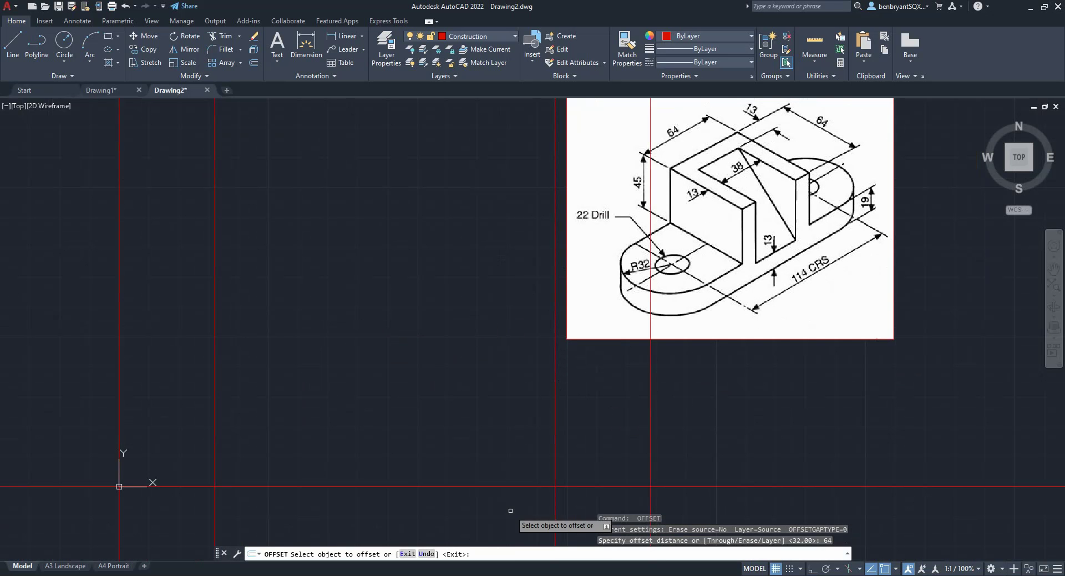
# Offset the bottom horizontal construction line 64 units upward
pyautogui.click(419, 487)
pyautogui.click(420, 429)
pyautogui.moveTo(412, 403); pyautogui.dragTo(477, 420, button='middle')
pyautogui.press('Escape')
# Move the bracket reference picture by its lower-left corner onto a line intersection
pyautogui.click(654, 357)
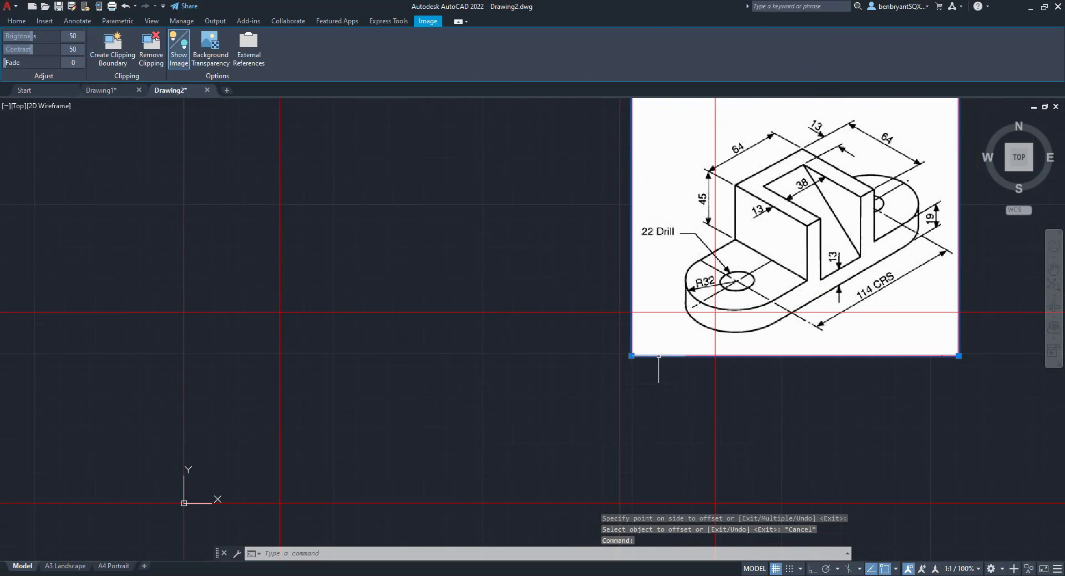
pyautogui.moveTo(650, 379); pyautogui.dragTo(648, 423, button='middle')
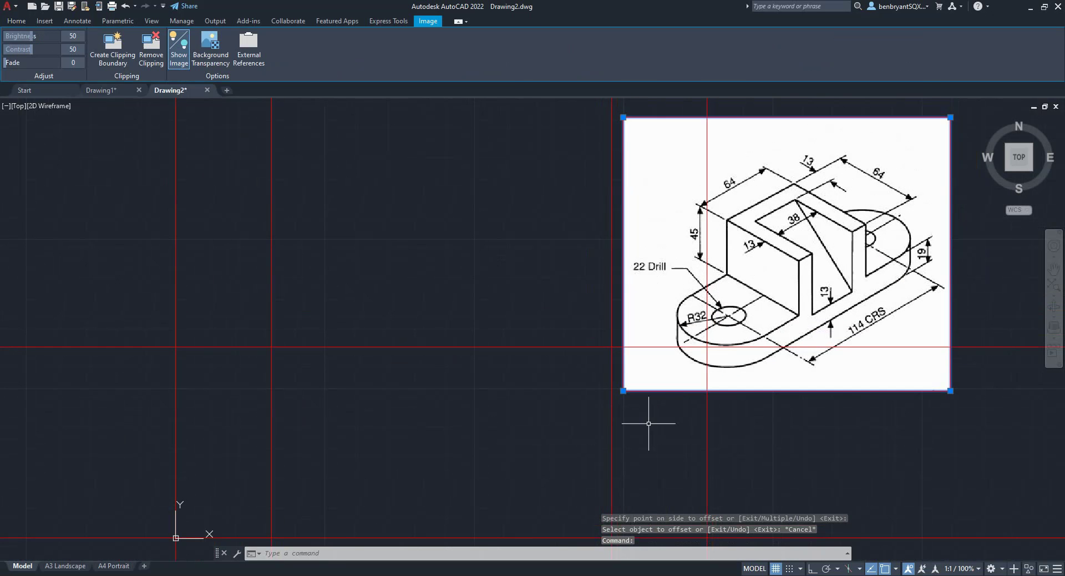
pyautogui.write('m')
pyautogui.click(700, 451)
pyautogui.click(624, 390)
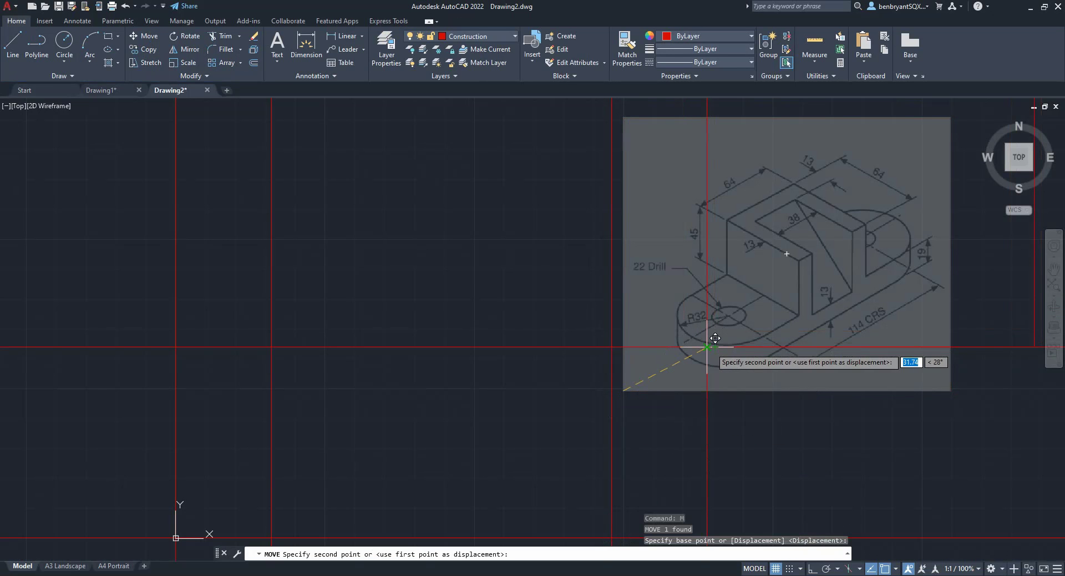
pyautogui.click(707, 347)
pyautogui.moveTo(569, 359); pyautogui.dragTo(553, 351, button='middle')
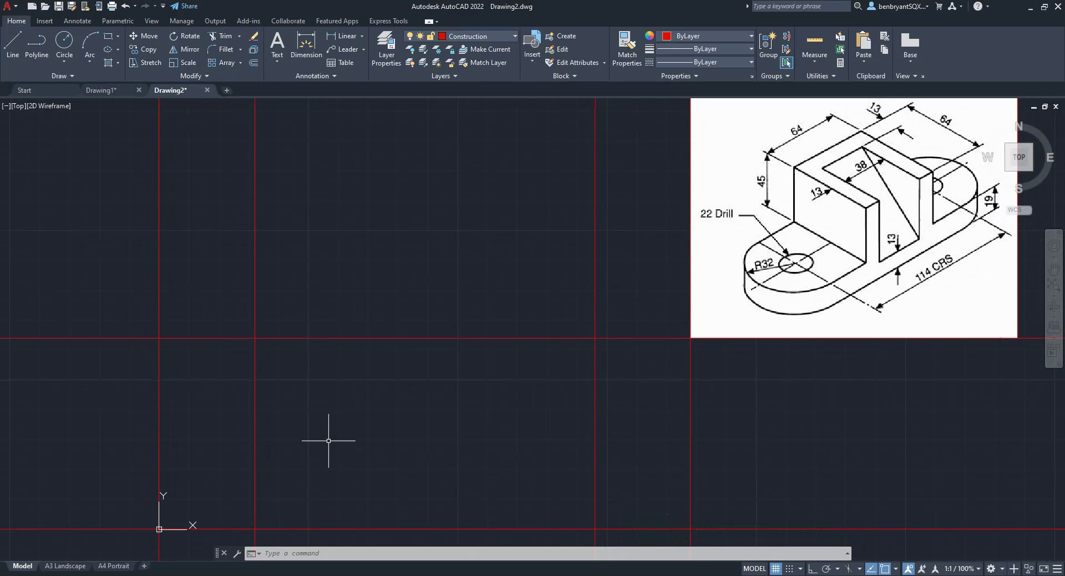
# Offset the upper horizontal construction line 32 units down and make Drawing the current layer
pyautogui.write('o')
pyautogui.press('Return')
pyautogui.write('32')
pyautogui.press('Return')
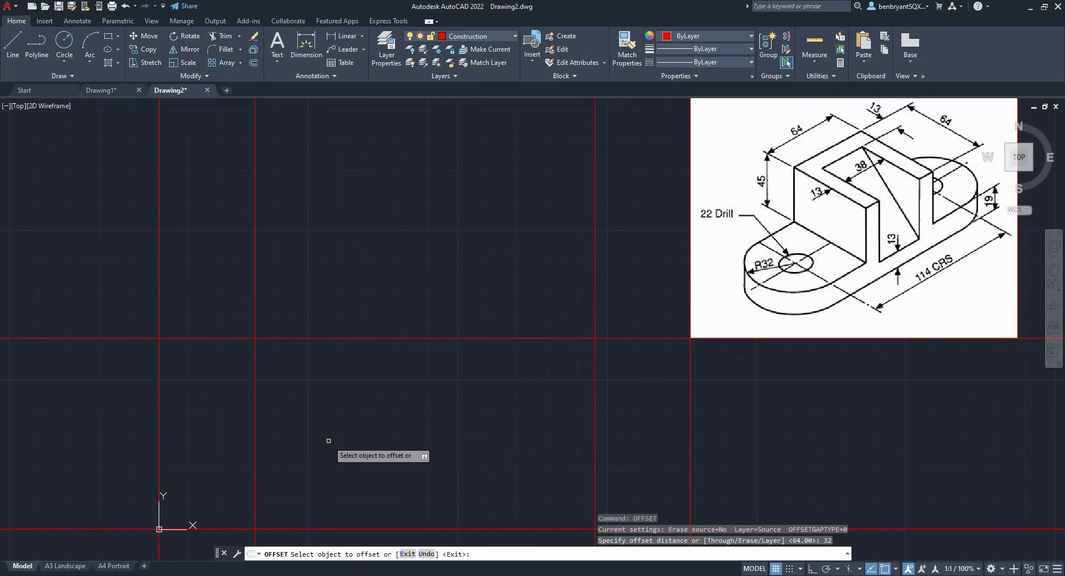
pyautogui.click(389, 336)
pyautogui.click(392, 408)
pyautogui.press('Escape')
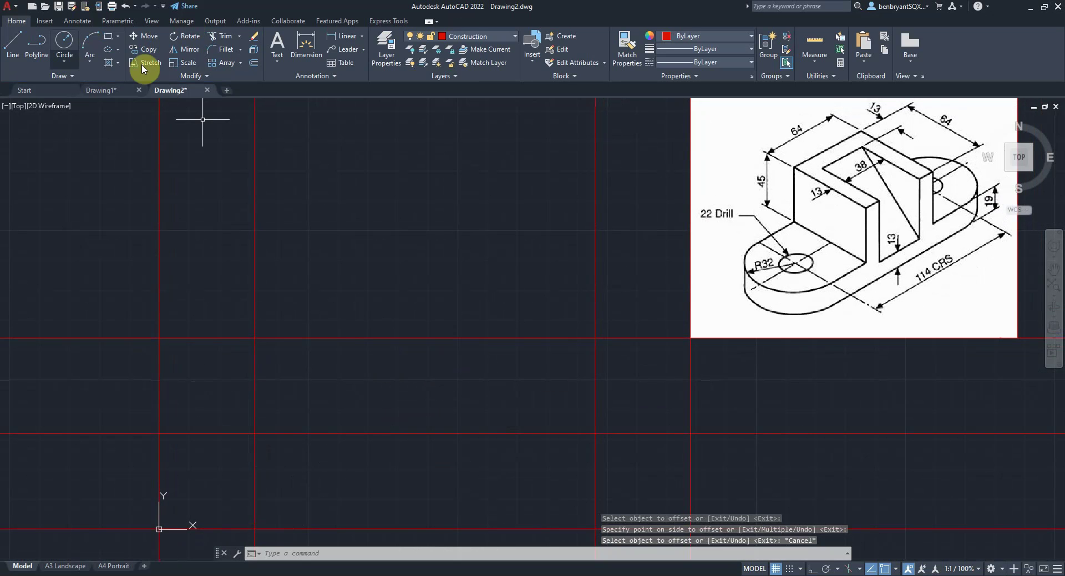
pyautogui.click(499, 35)
pyautogui.click(463, 116)
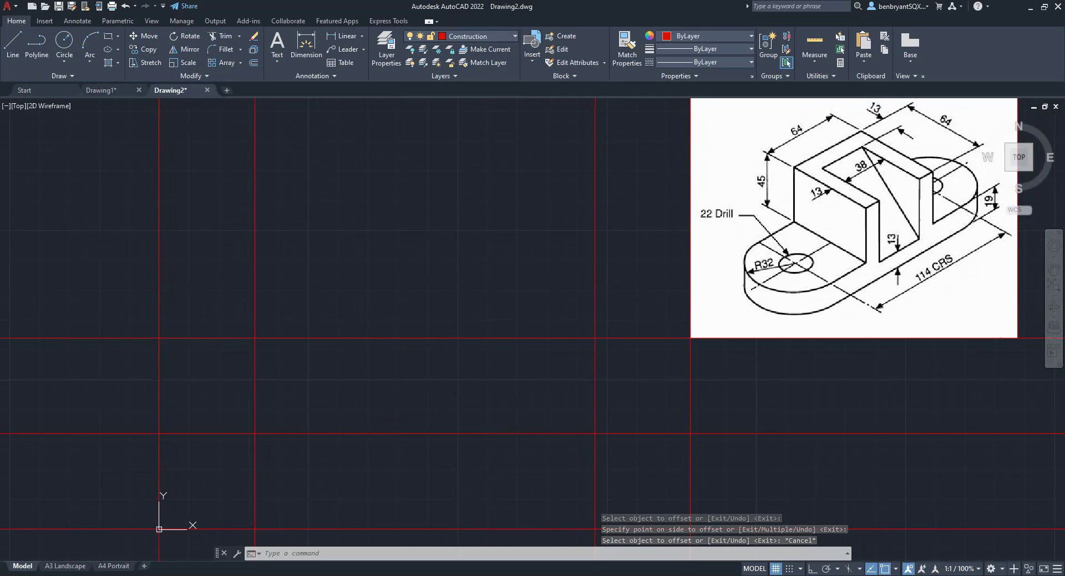
# Draw circles of radius 11 and 32, both centred on the construction-line intersection
pyautogui.click(67, 44)
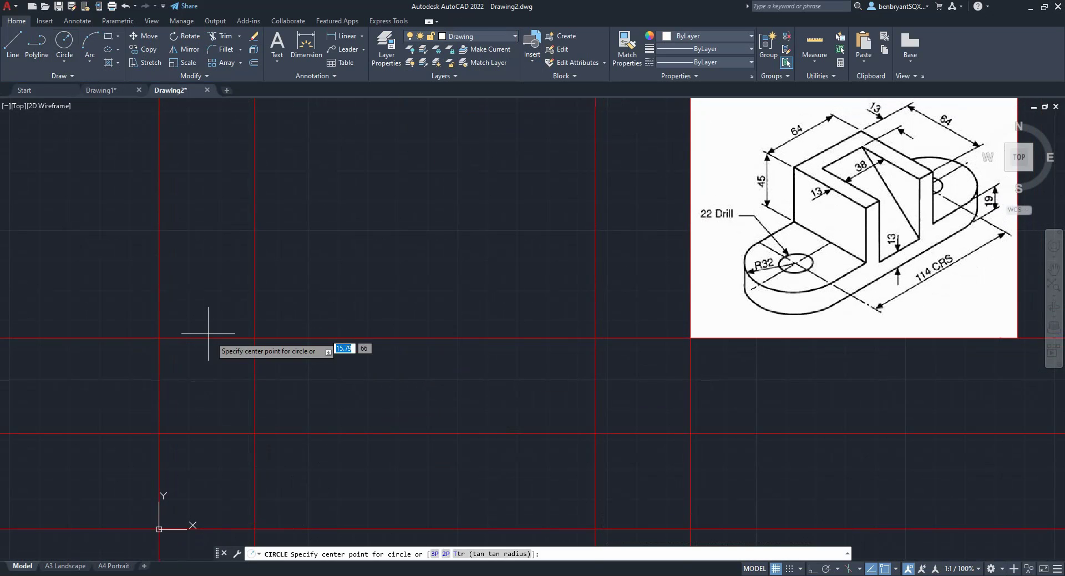
pyautogui.click(255, 433)
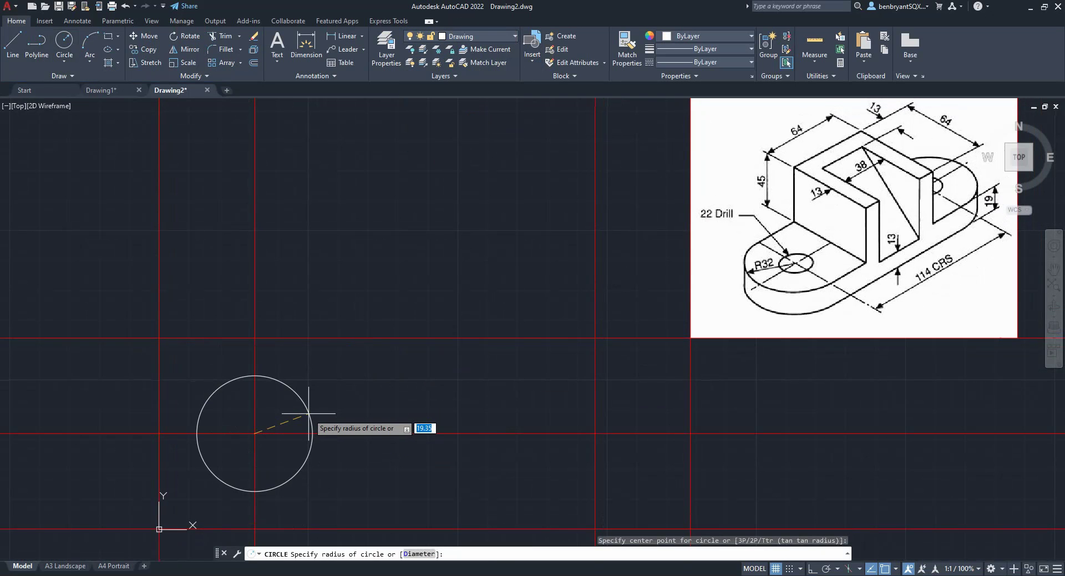
pyautogui.write('11')
pyautogui.press('Return')
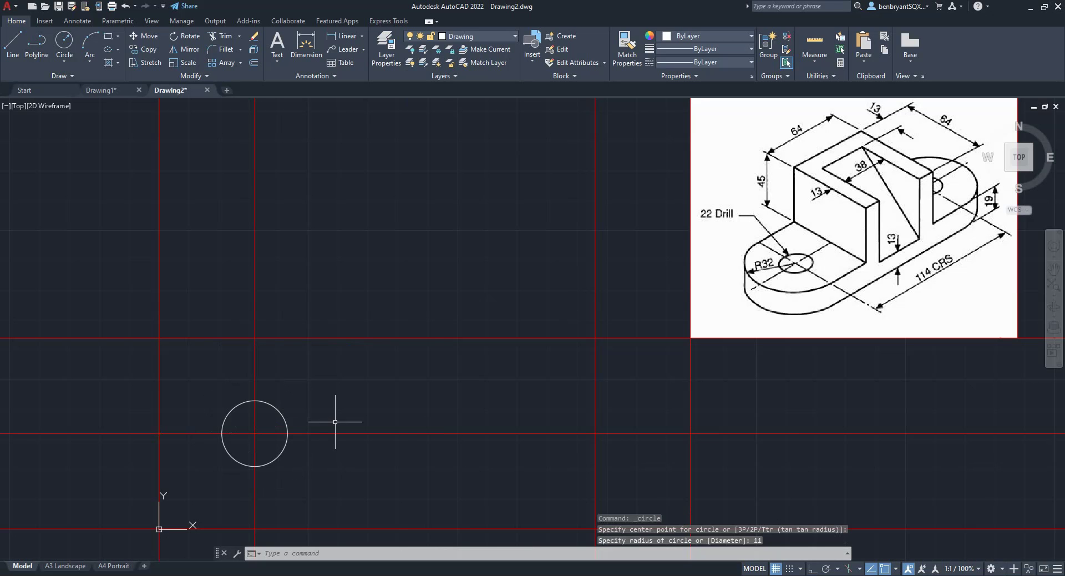
pyautogui.click(64, 41)
pyautogui.click(255, 433)
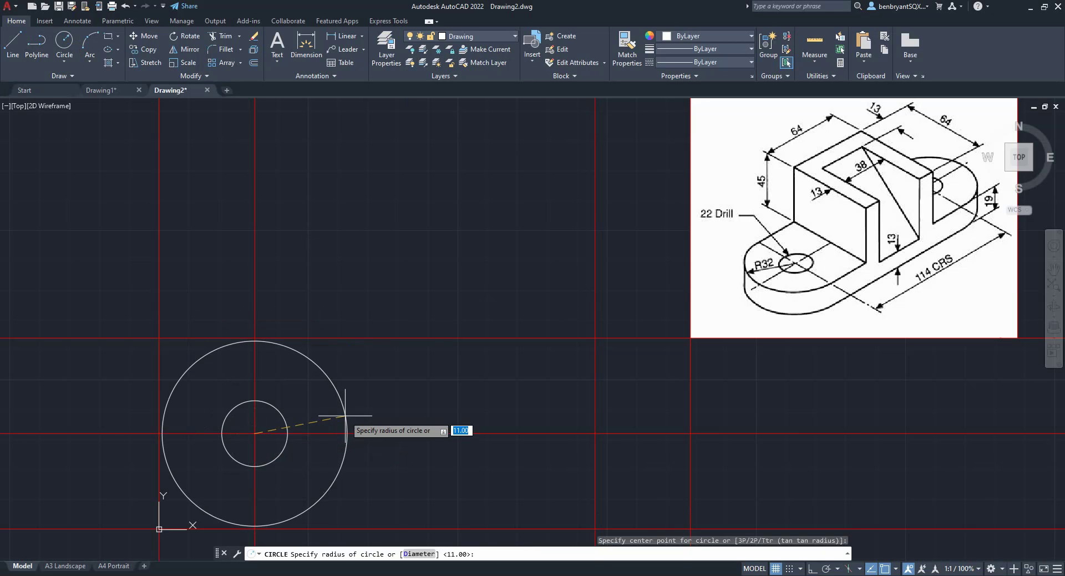
pyautogui.write('32')
pyautogui.press('Return')
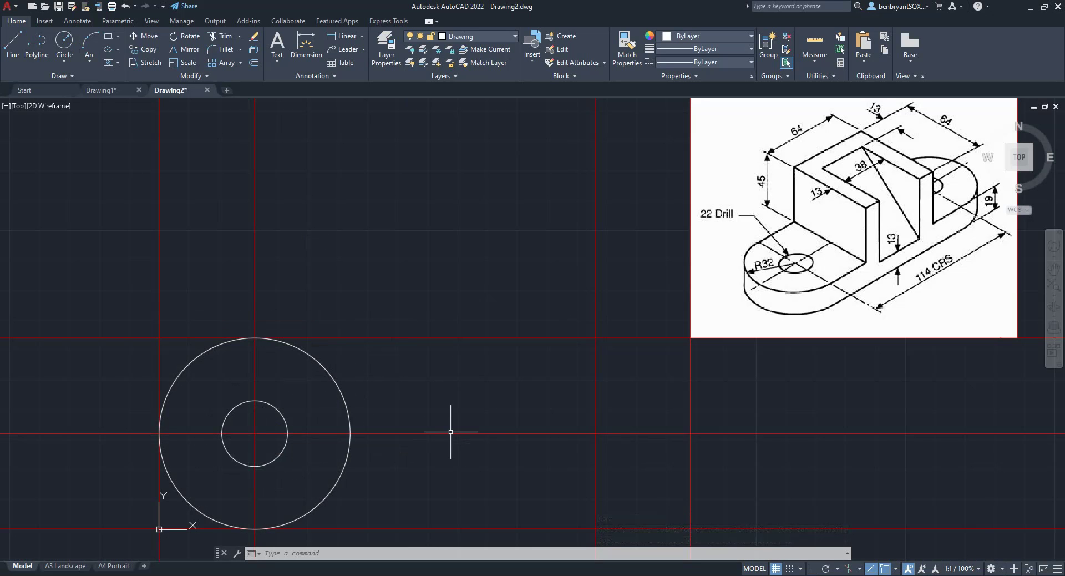
# Offset the vertical construction line 114/2 (57) units to the right
pyautogui.write('o')
pyautogui.press('Return')
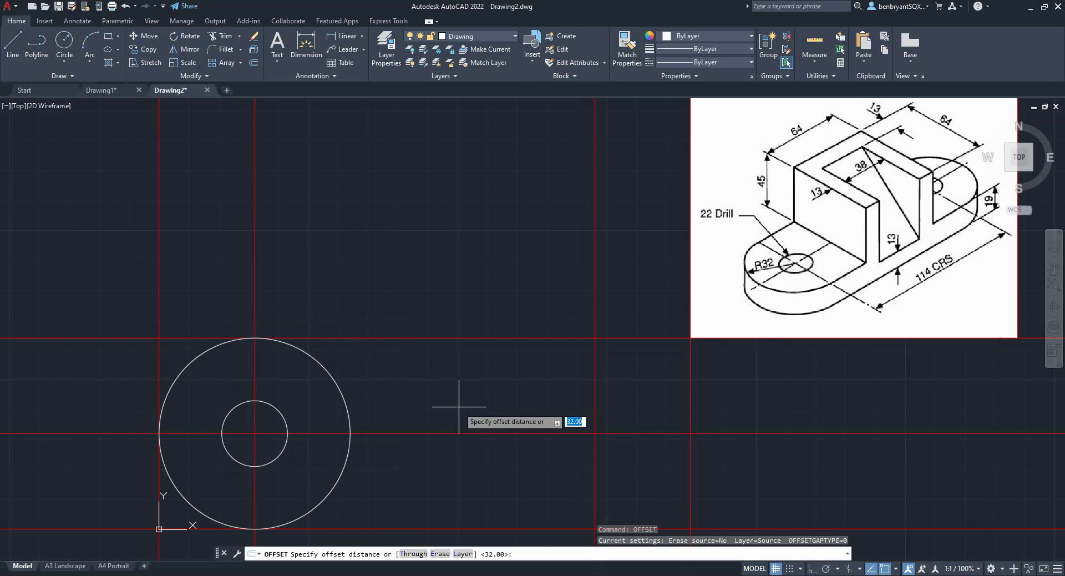
pyautogui.write('114/2')
pyautogui.press('Return')
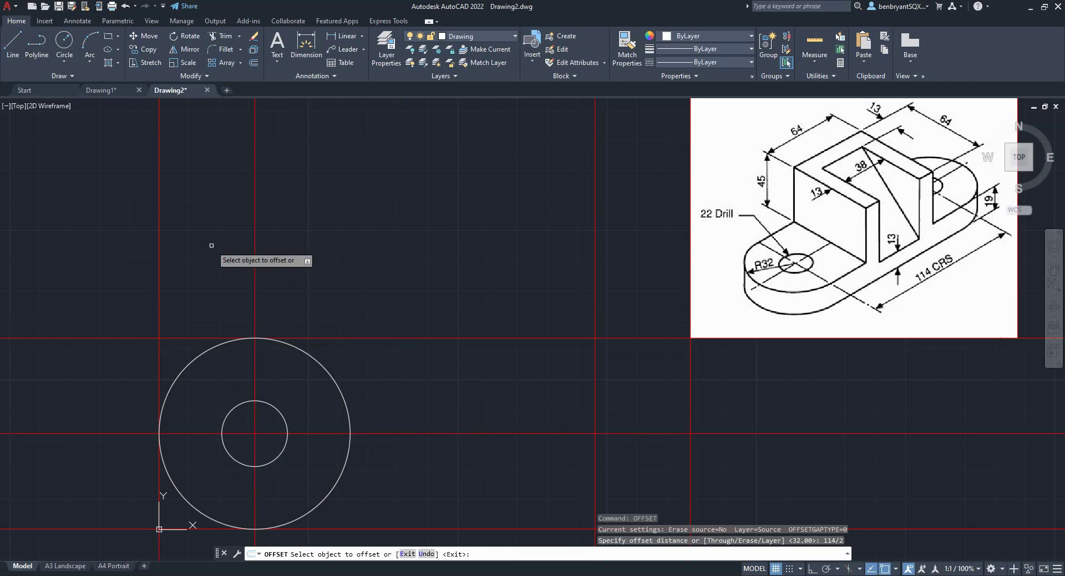
pyautogui.click(254, 244)
pyautogui.click(412, 258)
pyautogui.press('Escape')
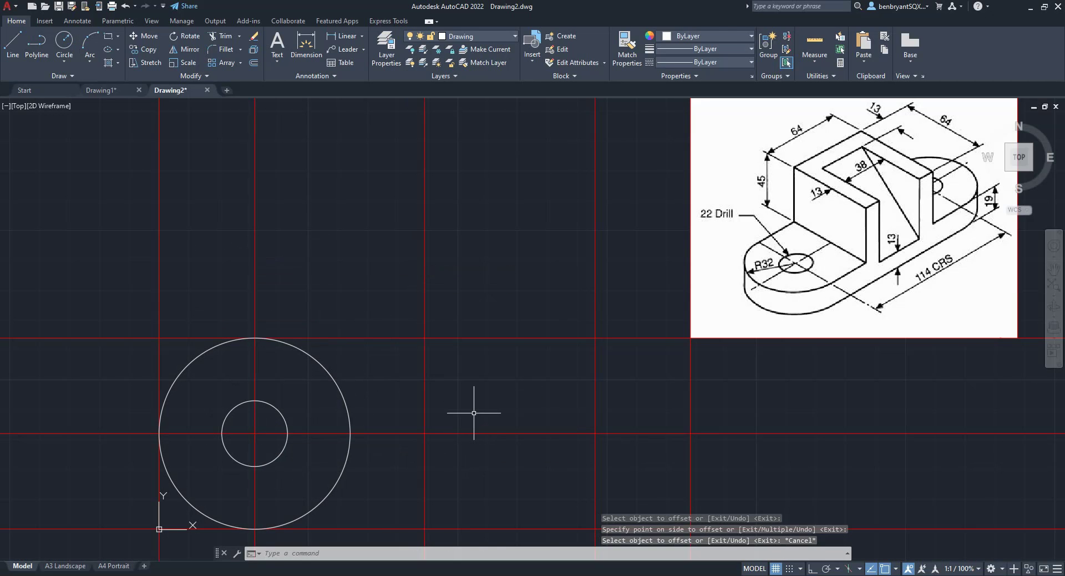
# Offset the newest vertical construction line 32 units to the left
pyautogui.press('Return')
pyautogui.write('32')
pyautogui.press('Return')
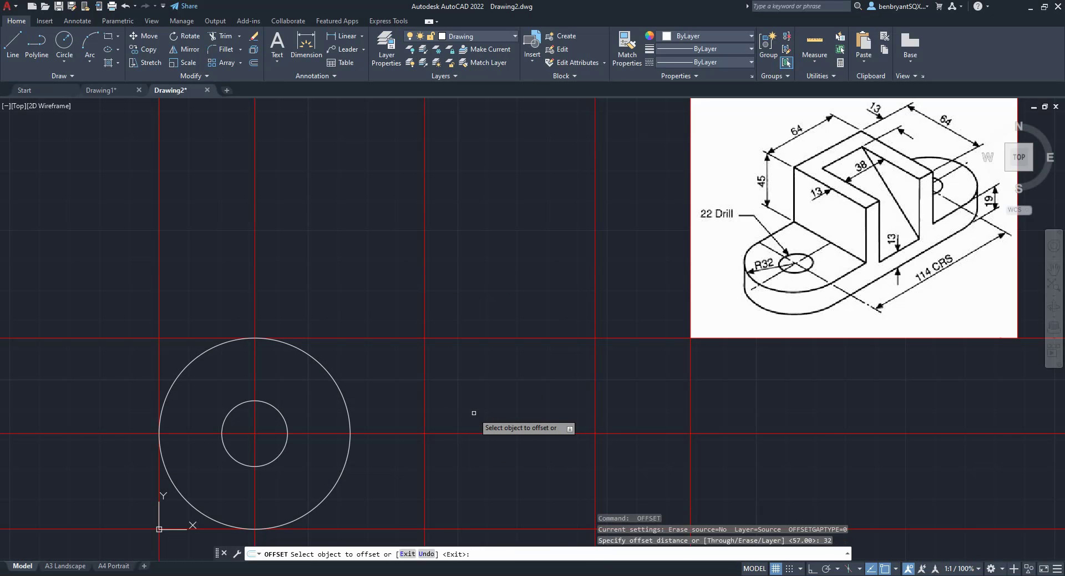
pyautogui.click(430, 396)
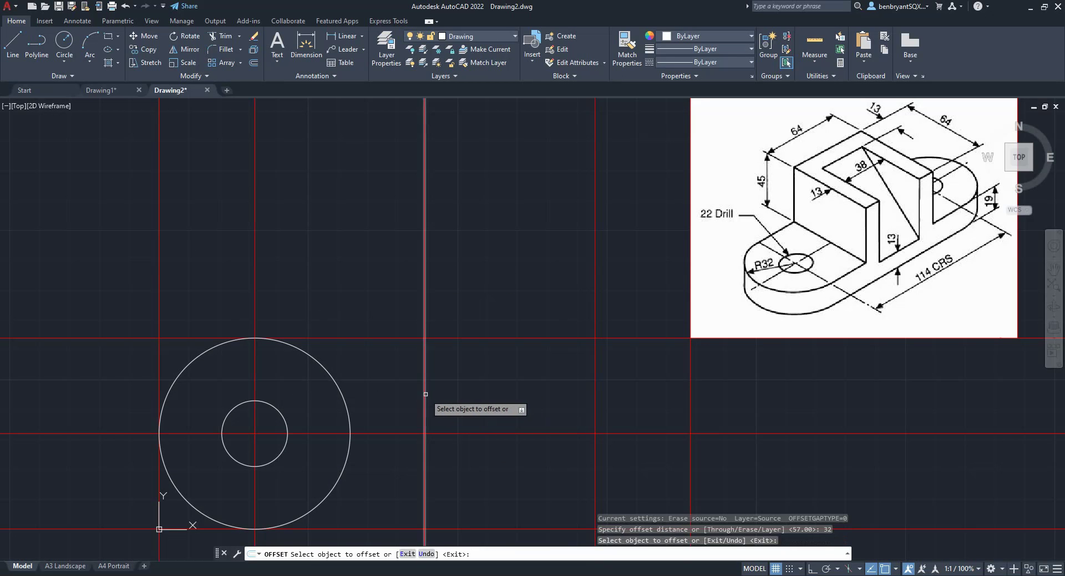
pyautogui.click(424, 394)
pyautogui.click(413, 395)
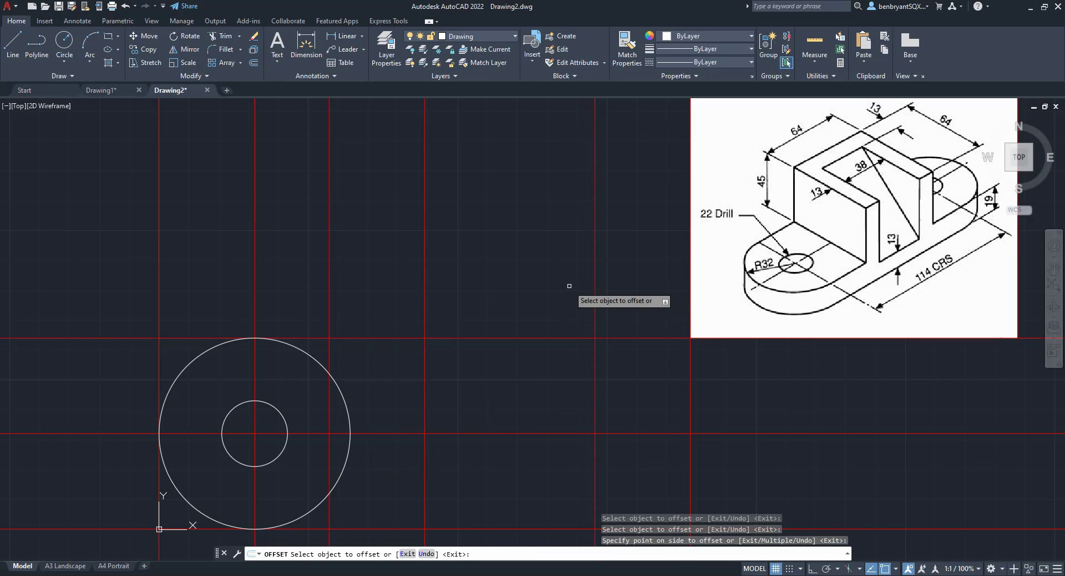
pyautogui.press('Escape')
# Offset a horizontal line 13 units down and a vertical line 13 units right
pyautogui.write('offset')
pyautogui.press('Return')
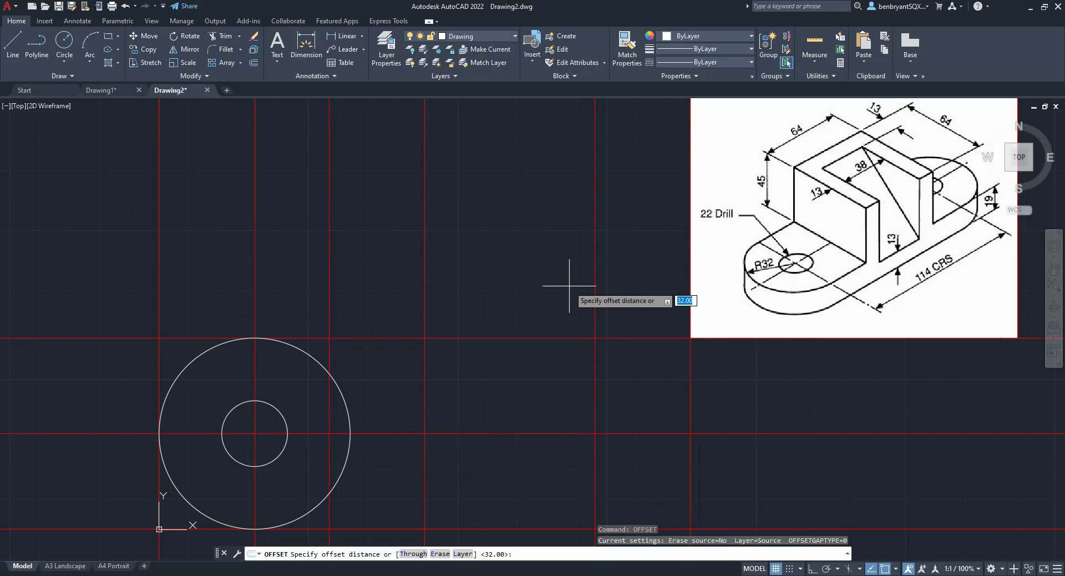
pyautogui.press('Return')
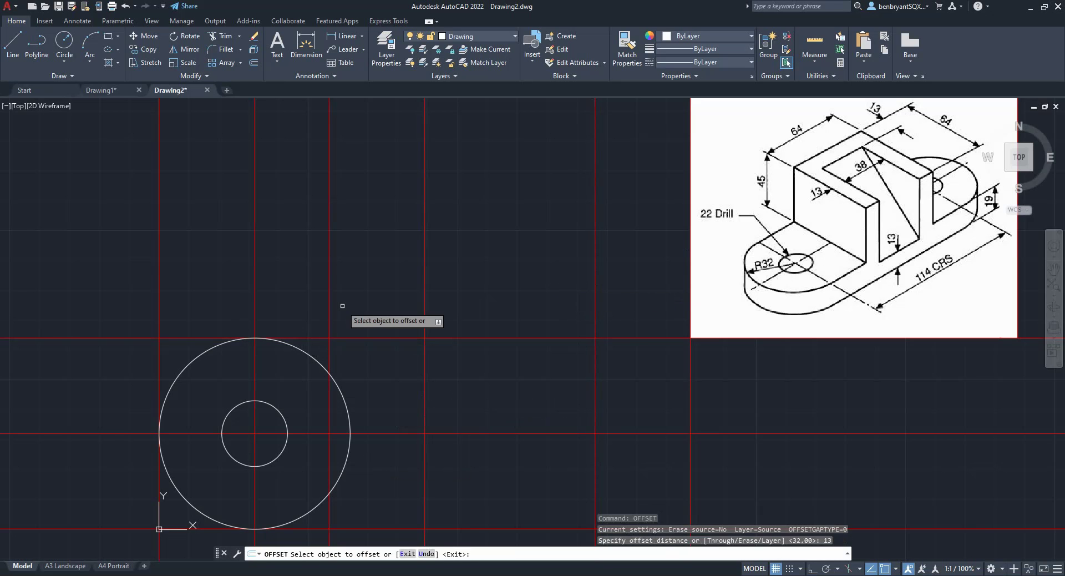
pyautogui.click(356, 337)
pyautogui.click(357, 367)
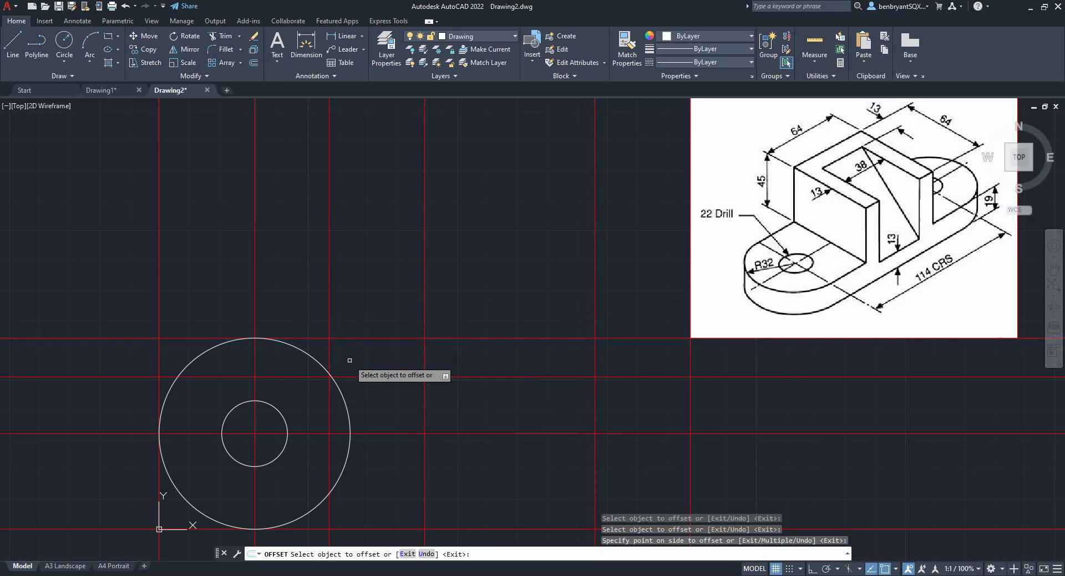
pyautogui.click(329, 421)
pyautogui.click(370, 420)
pyautogui.press('Escape')
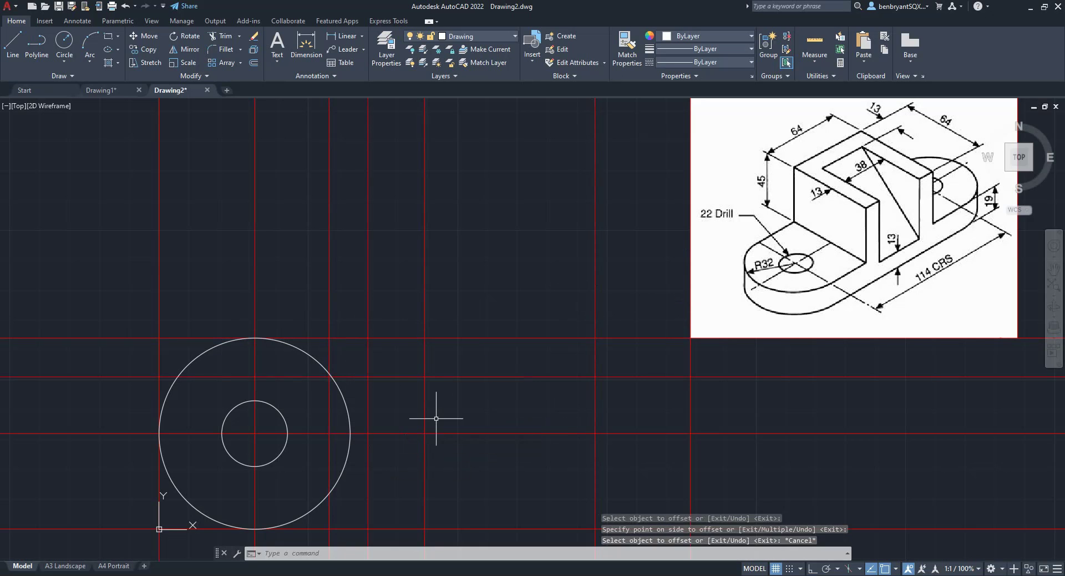
# Move the 57-unit vertical line onto the vision layer as a centreline
pyautogui.click(424, 313)
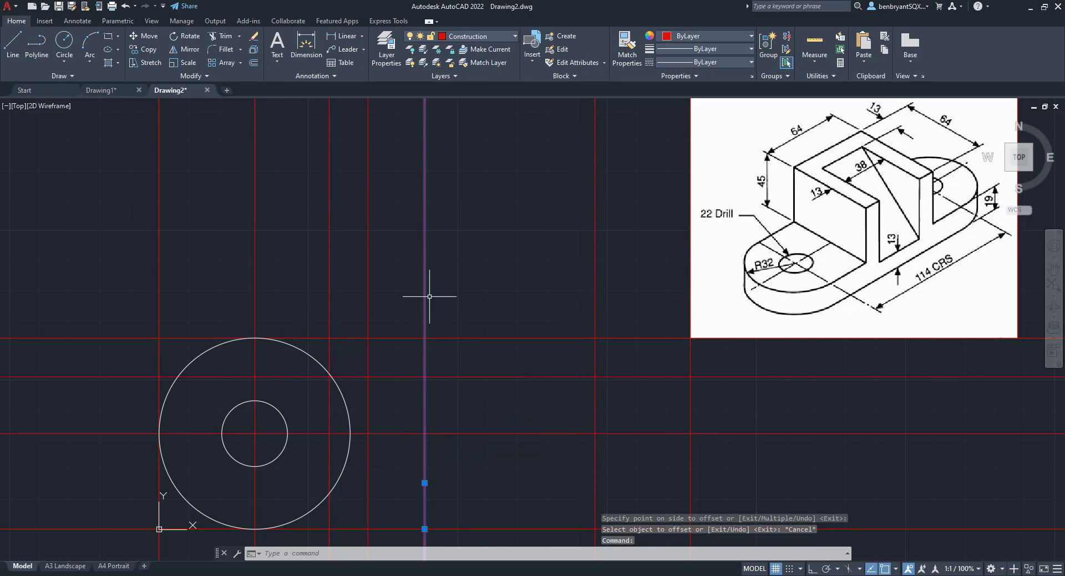
pyautogui.click(493, 42)
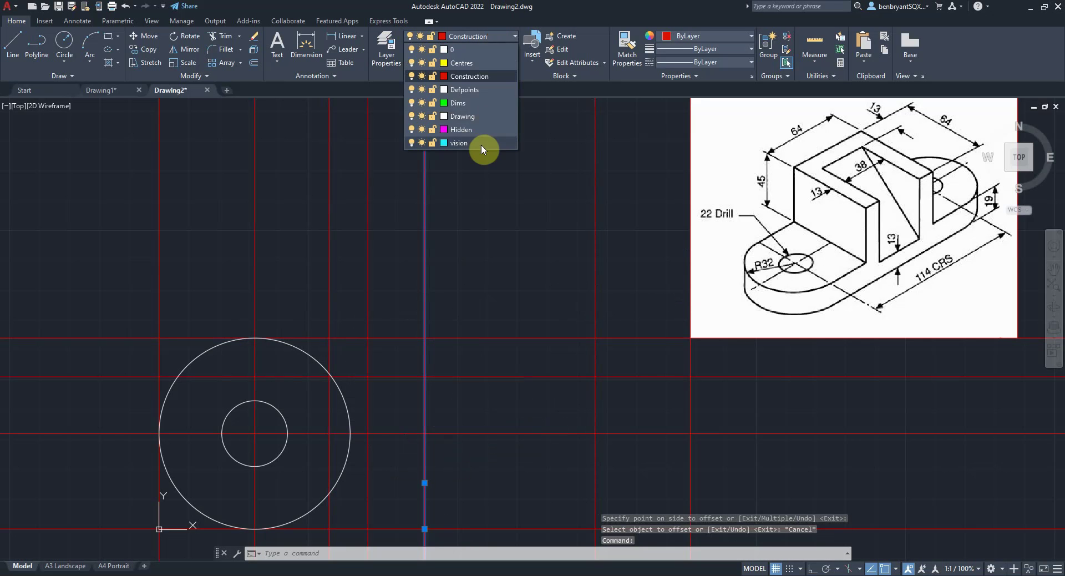
pyautogui.click(481, 146)
pyautogui.press('Escape')
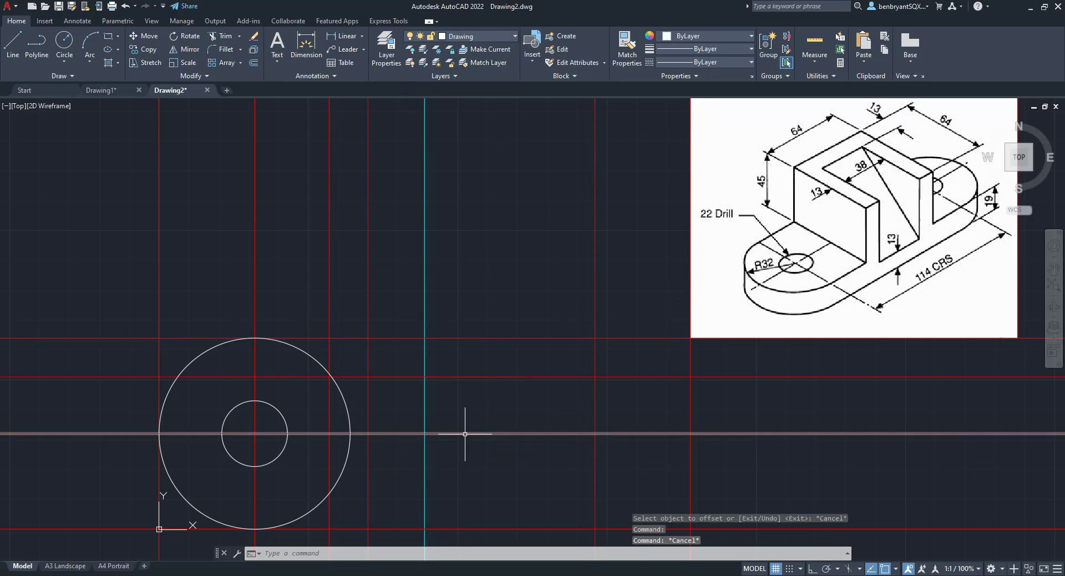
pyautogui.moveTo(421, 451); pyautogui.dragTo(430, 430, button='middle')
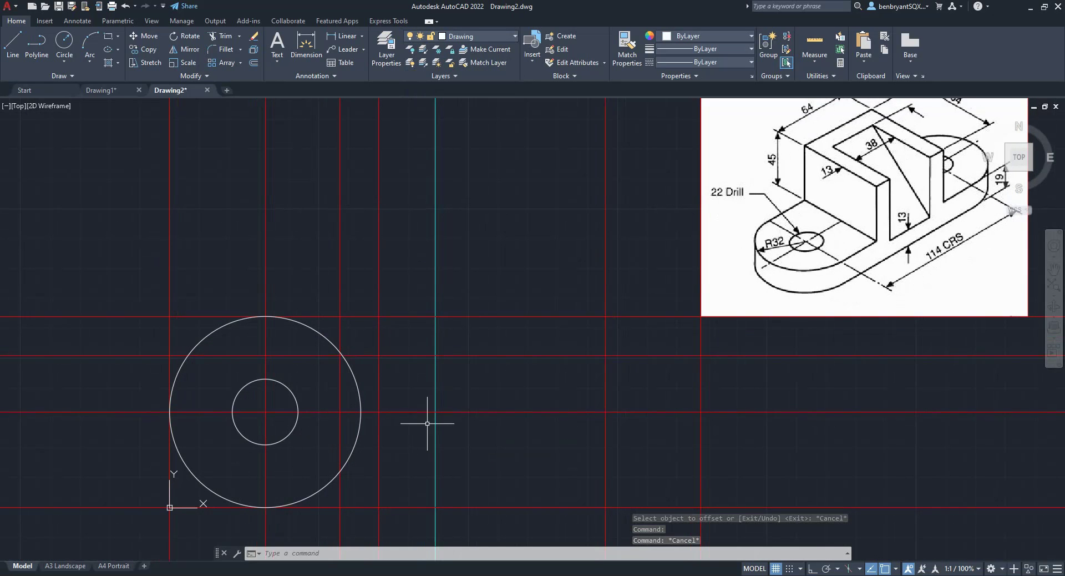
# Draw the stepped upright profile: side, top, step and bottom edges between construction intersections
pyautogui.click(62, 53)
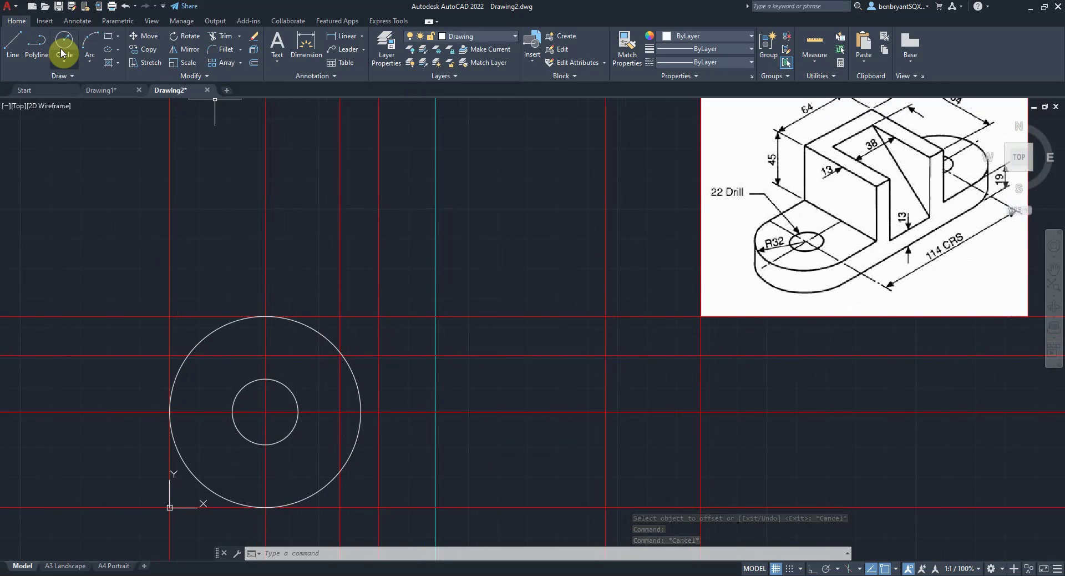
pyautogui.click(17, 43)
pyautogui.click(340, 506)
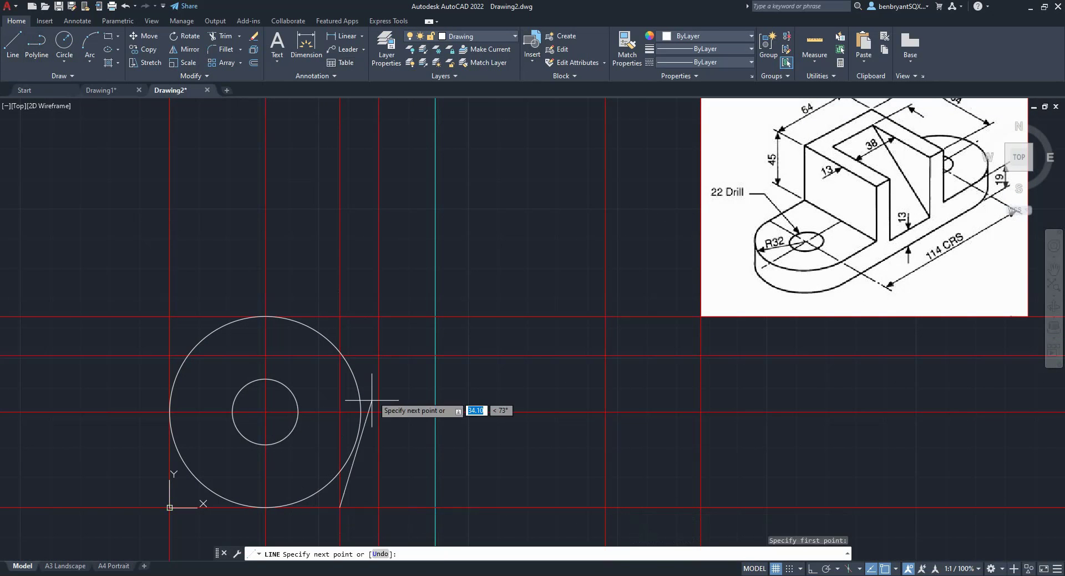
pyautogui.click(341, 316)
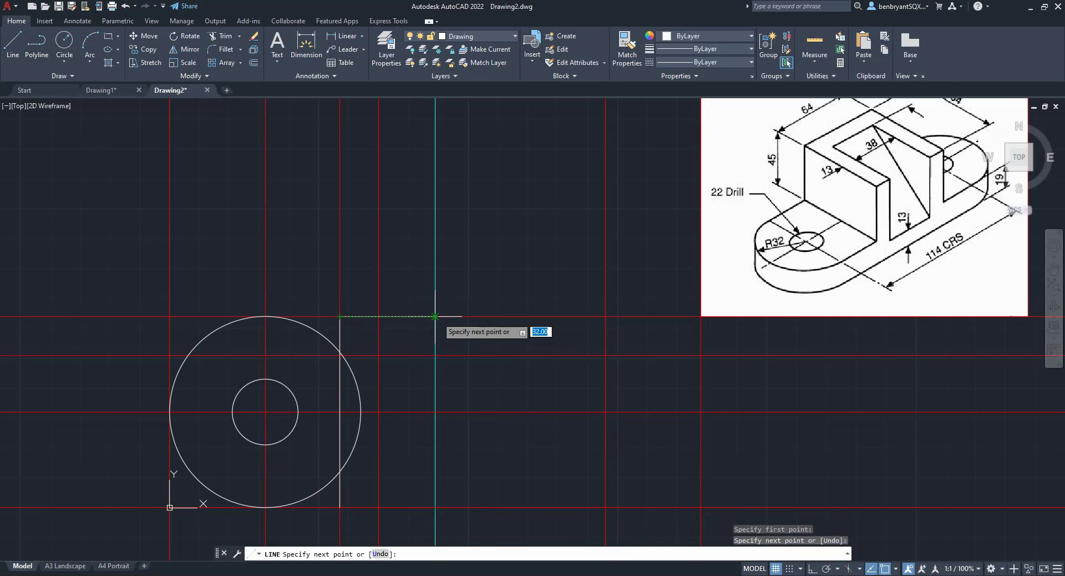
pyautogui.click(435, 316)
pyautogui.press('Return')
pyautogui.press('Return')
pyautogui.click(435, 355)
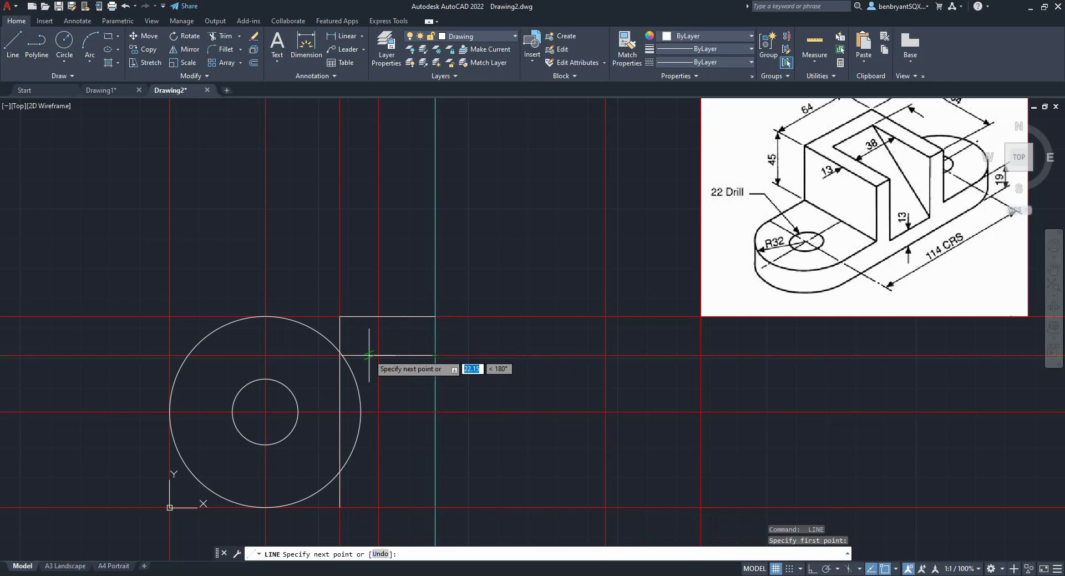
pyautogui.click(380, 355)
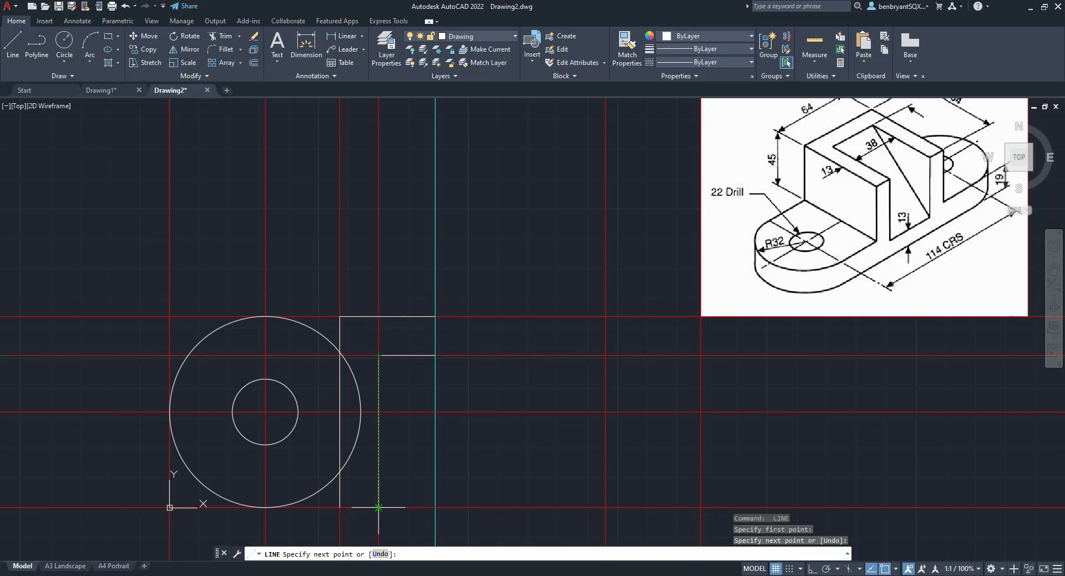
pyautogui.click(379, 506)
pyautogui.click(340, 506)
pyautogui.press('Return')
pyautogui.press('Return')
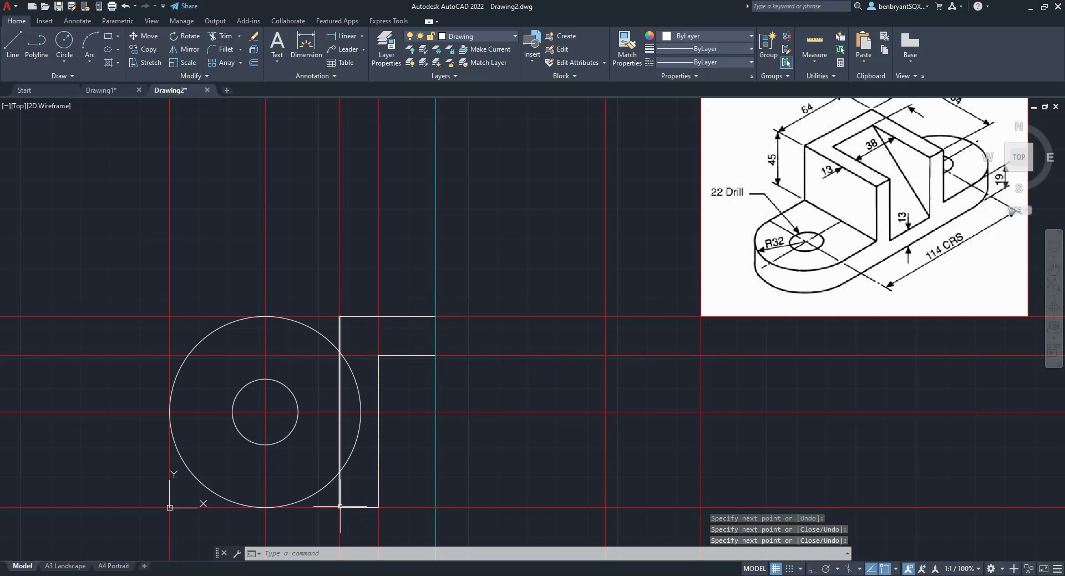
# Draw the bottom and top edges joining the profile to the outer circle
pyautogui.click(340, 506)
pyautogui.click(265, 506)
pyautogui.press('Return')
pyautogui.press('Return')
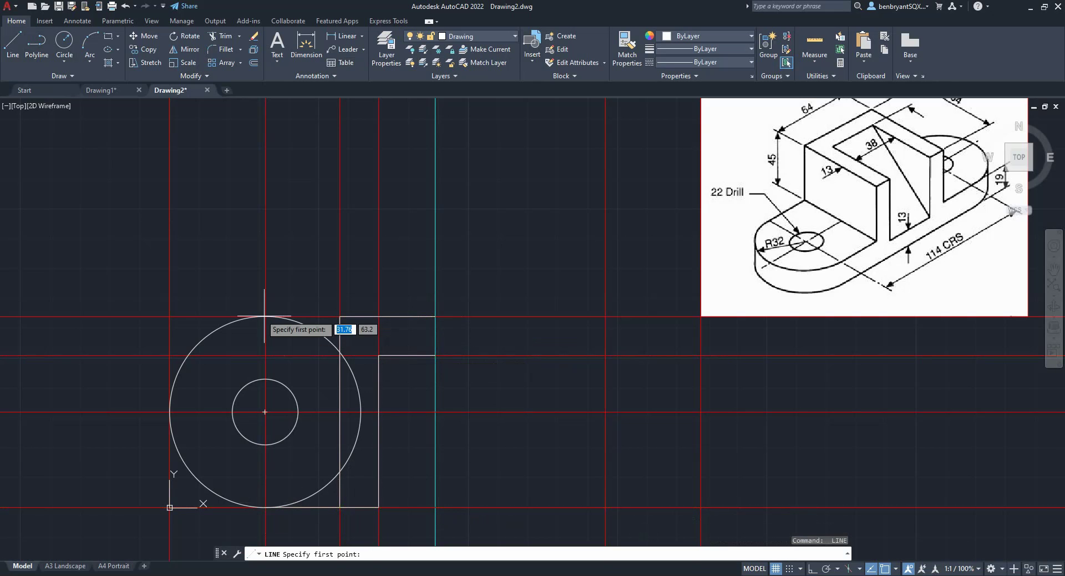
pyautogui.click(265, 316)
pyautogui.click(340, 316)
pyautogui.press('Return')
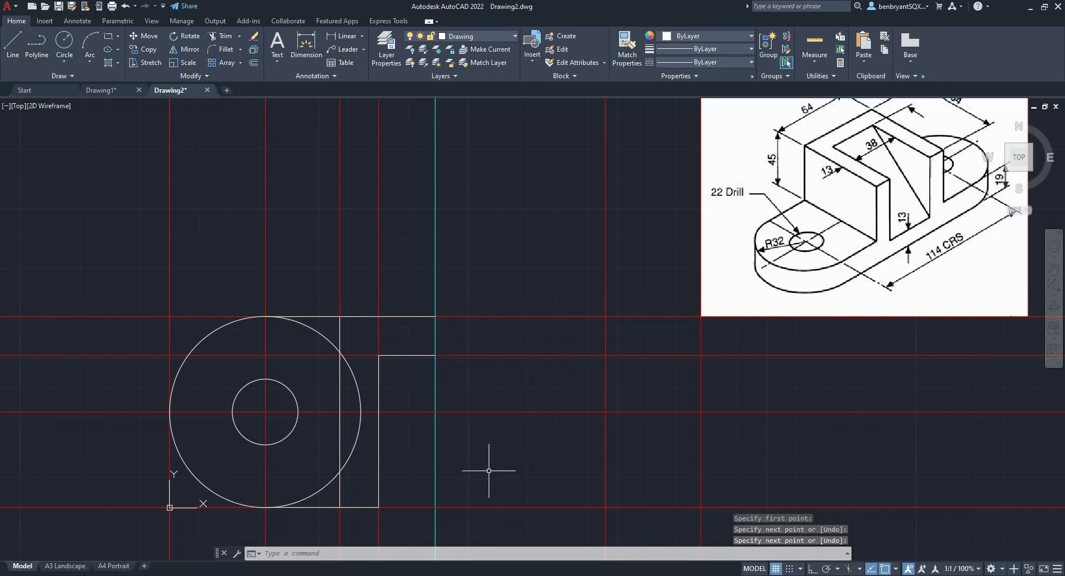
# Turn off the Construction layer and centre the drawing in the view
pyautogui.click(495, 35)
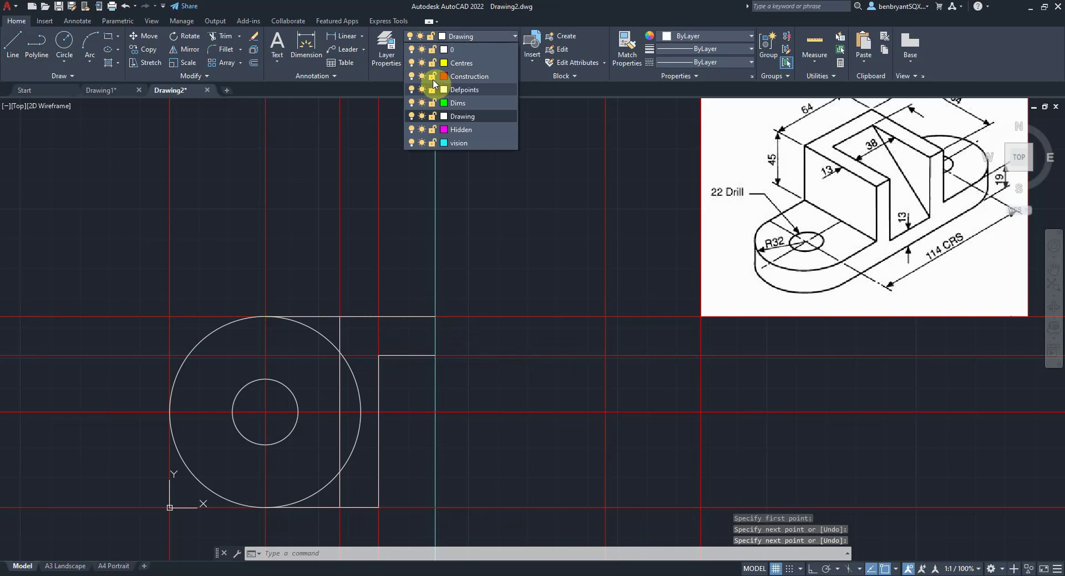
pyautogui.click(421, 79)
pyautogui.scroll(3, 532, 218)
pyautogui.scroll(-4, 689, 131)
pyautogui.moveTo(458, 375); pyautogui.dragTo(553, 327, button='middle')
pyautogui.scroll(2, 554, 329)
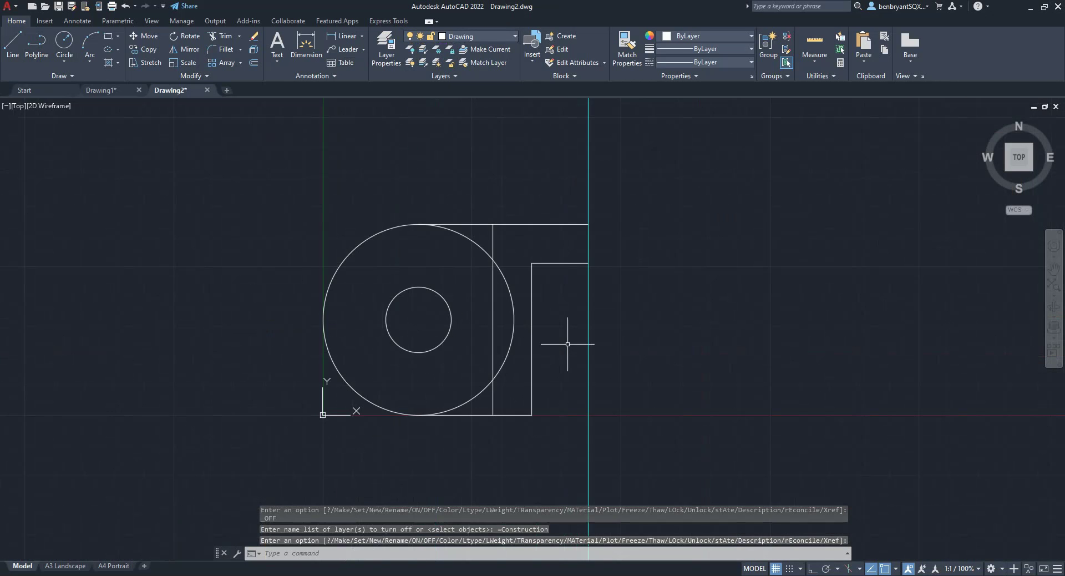
# Trim away the outer circle's right portion, then turn the Construction layer back on
pyautogui.write('TR')
pyautogui.press('Return')
pyautogui.moveTo(436, 258)
pyautogui.mouseDown()
pyautogui.moveTo(477, 239)
pyautogui.moveTo(521, 281)
pyautogui.moveTo(511, 283)
pyautogui.mouseUp()
pyautogui.moveTo(463, 374); pyautogui.dragTo(497, 425)
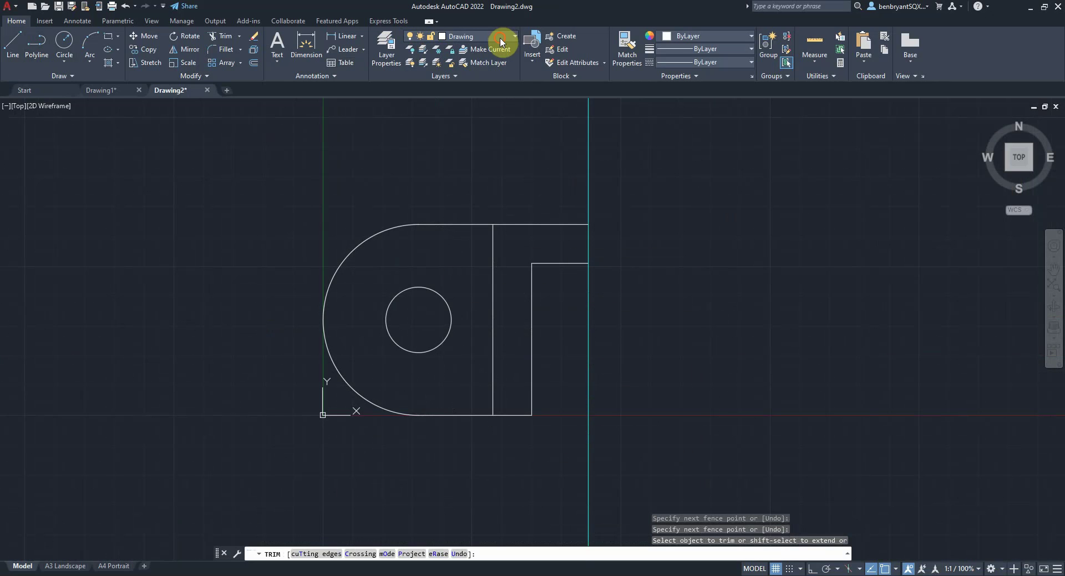
pyautogui.click(514, 37)
pyautogui.click(411, 76)
pyautogui.click(700, 229)
pyautogui.press('Escape')
pyautogui.moveTo(673, 228); pyautogui.dragTo(563, 276, button='middle')
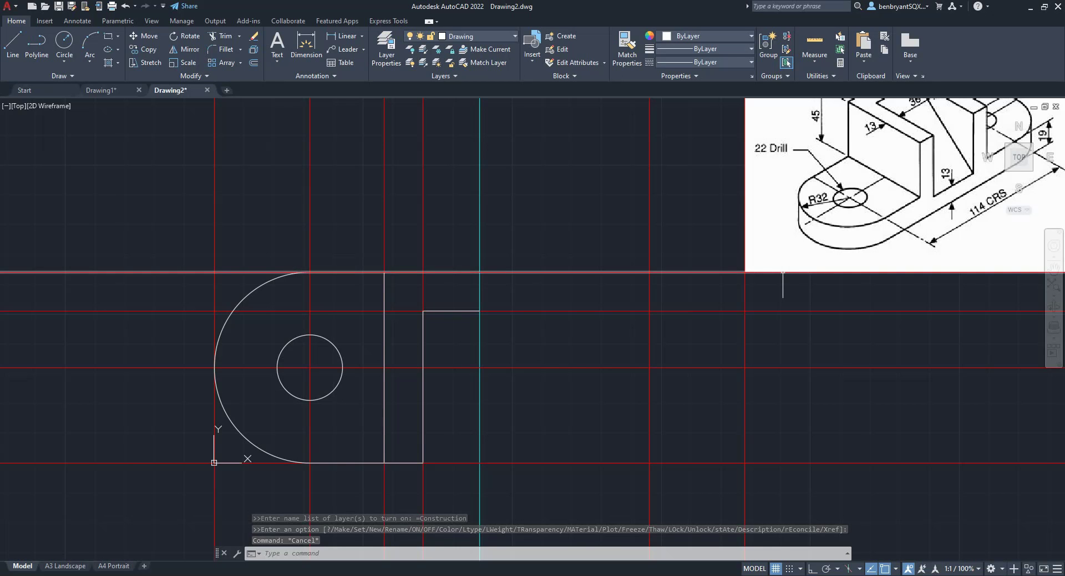
# Select and then deselect the reference picture, returning to the Home drawing tools
pyautogui.click(770, 254)
pyautogui.press('Escape')
pyautogui.scroll(-3, 767, 277)
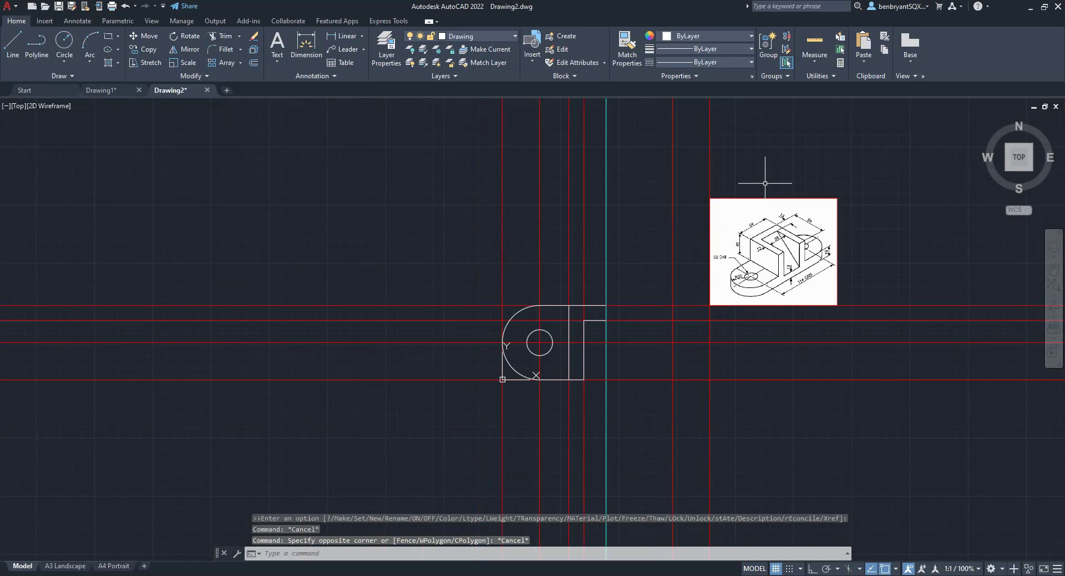
pyautogui.click(760, 198)
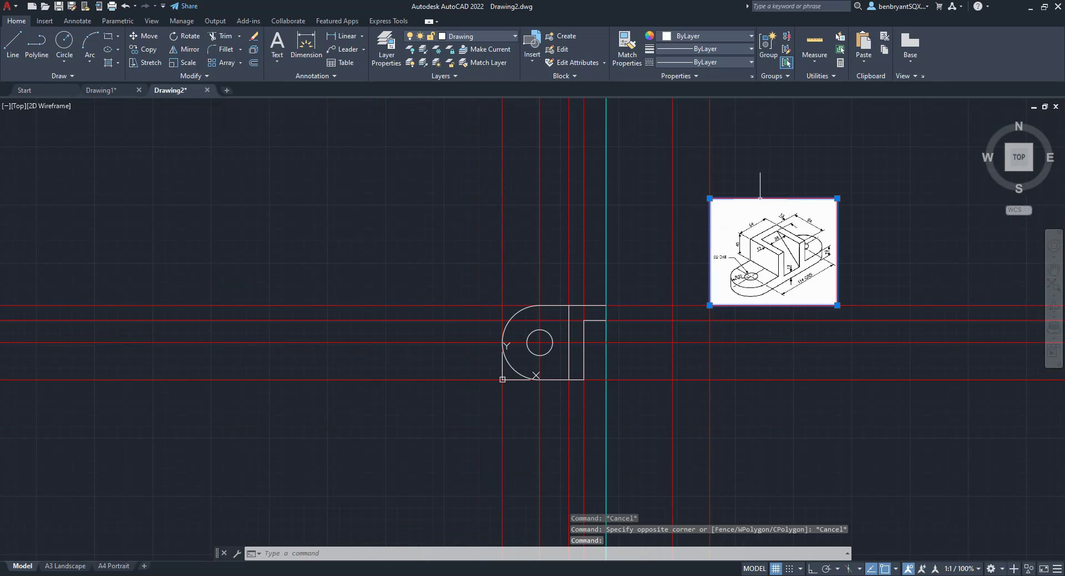
pyautogui.click(17, 21)
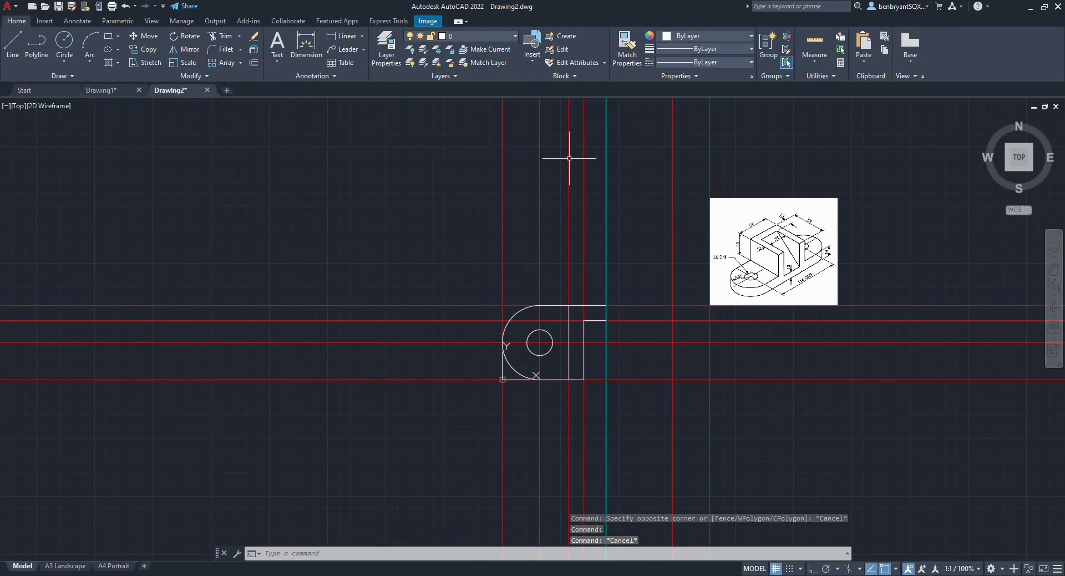
# Turn off the Construction layer and pan the drawing left
pyautogui.click(464, 35)
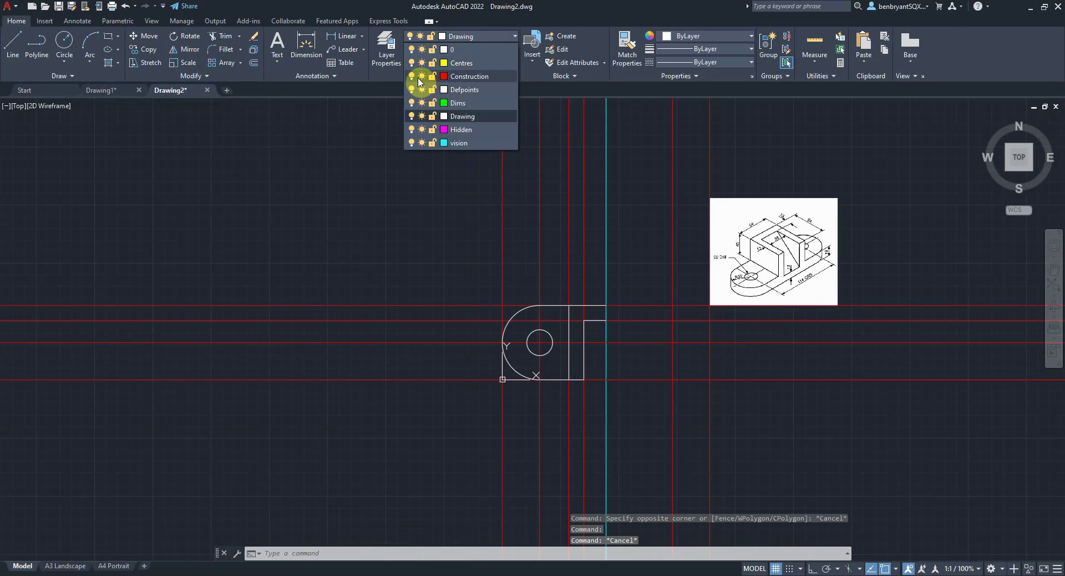
pyautogui.click(411, 76)
pyautogui.scroll(2, 774, 360)
pyautogui.click(773, 360)
pyautogui.moveTo(743, 340); pyautogui.dragTo(655, 338, button='middle')
pyautogui.scroll(1, 662, 346)
pyautogui.scroll(-1, 666, 352)
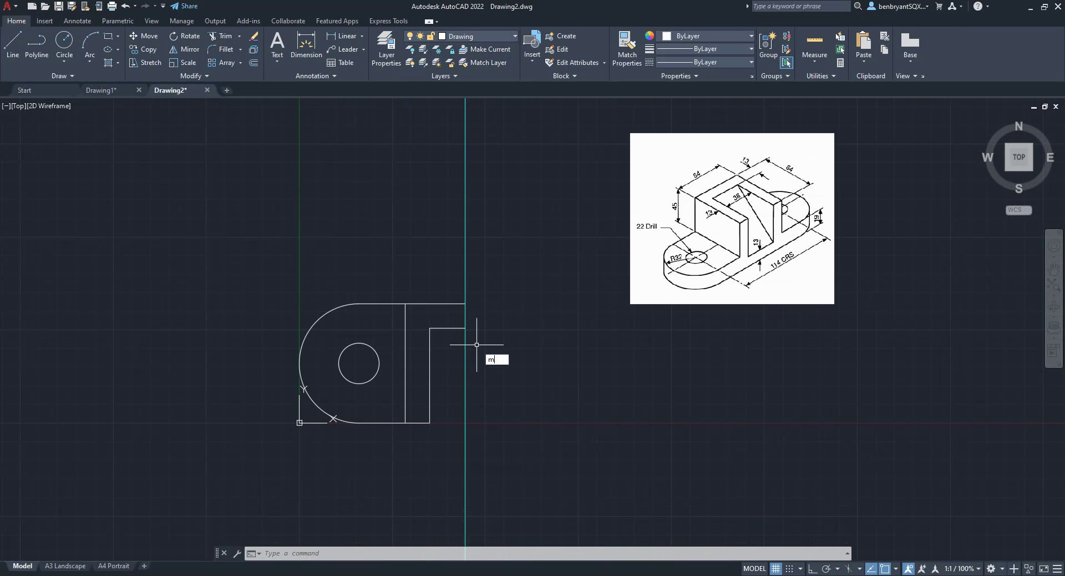
# Mirror the nine half-view objects about a vertical line through the step corner, keeping the originals
pyautogui.press('Return')
pyautogui.click(238, 248)
pyautogui.click(558, 493)
pyautogui.press('Return')
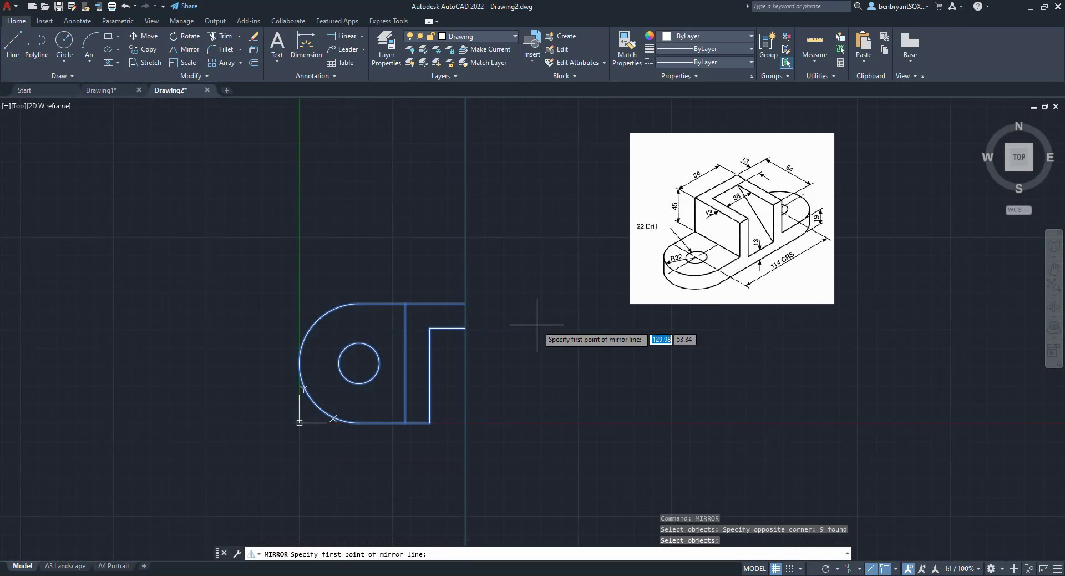
pyautogui.click(465, 328)
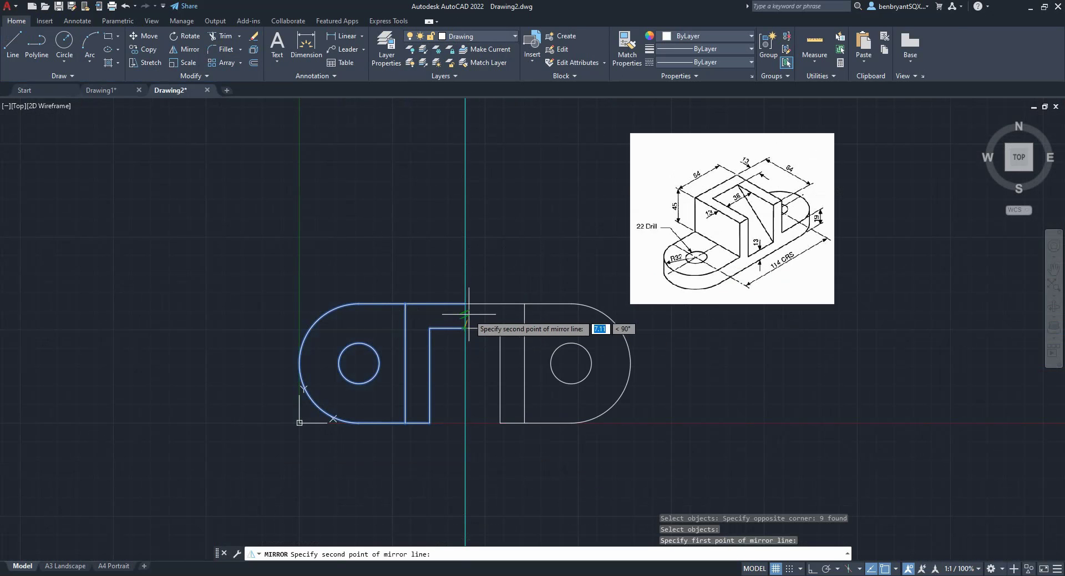
pyautogui.click(465, 303)
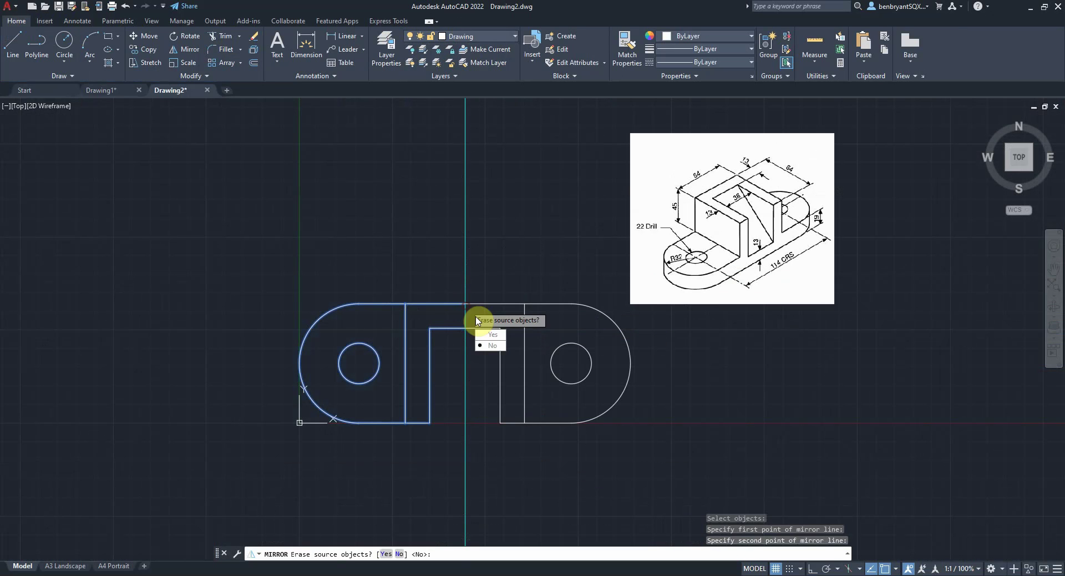
pyautogui.click(494, 346)
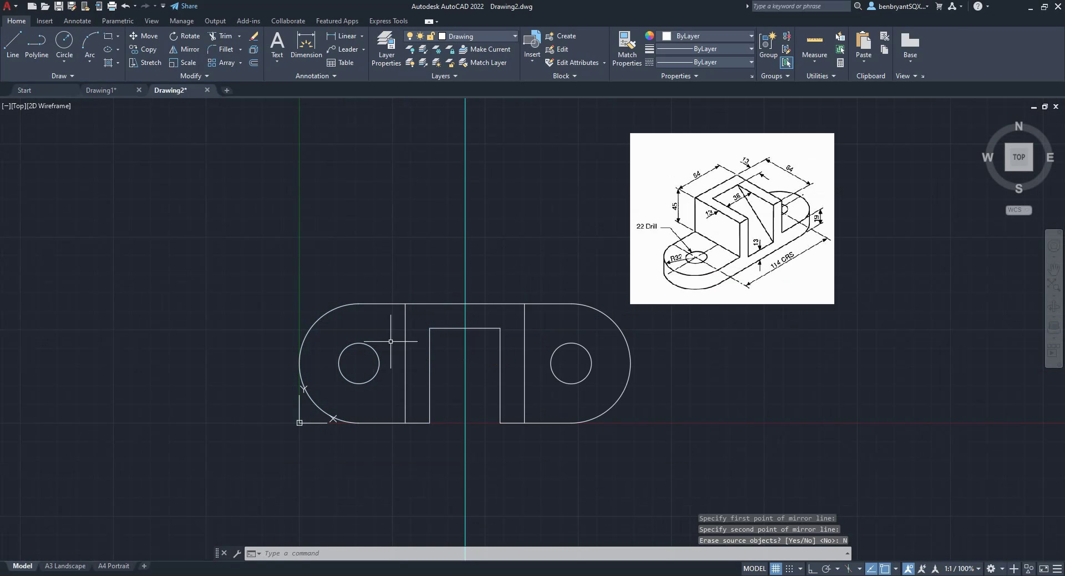
pyautogui.click(345, 36)
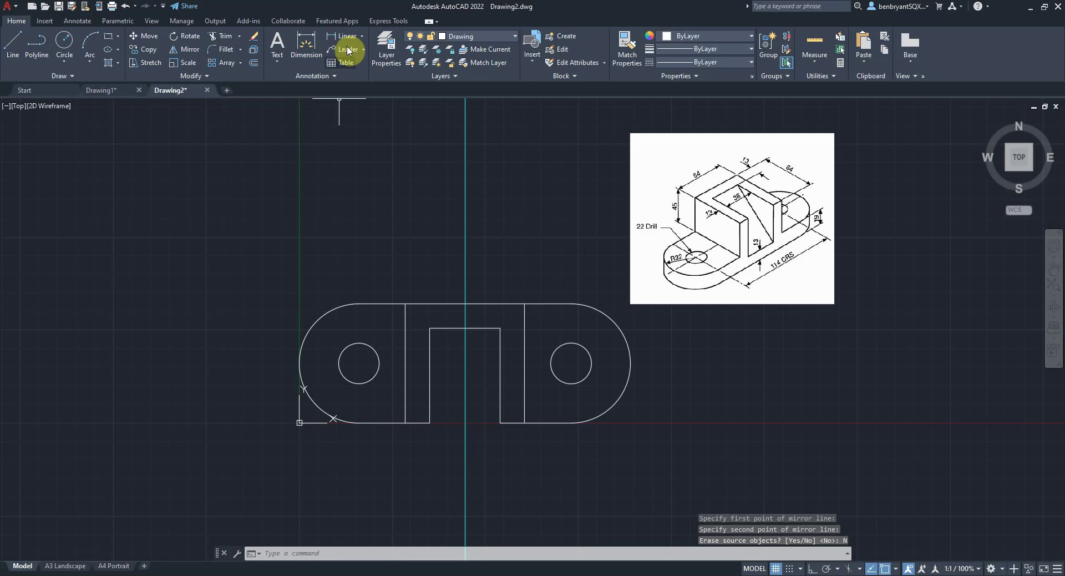
# Add linear dimensions: 38 below the step and 64 above the raised top edge
pyautogui.click(430, 423)
pyautogui.click(500, 423)
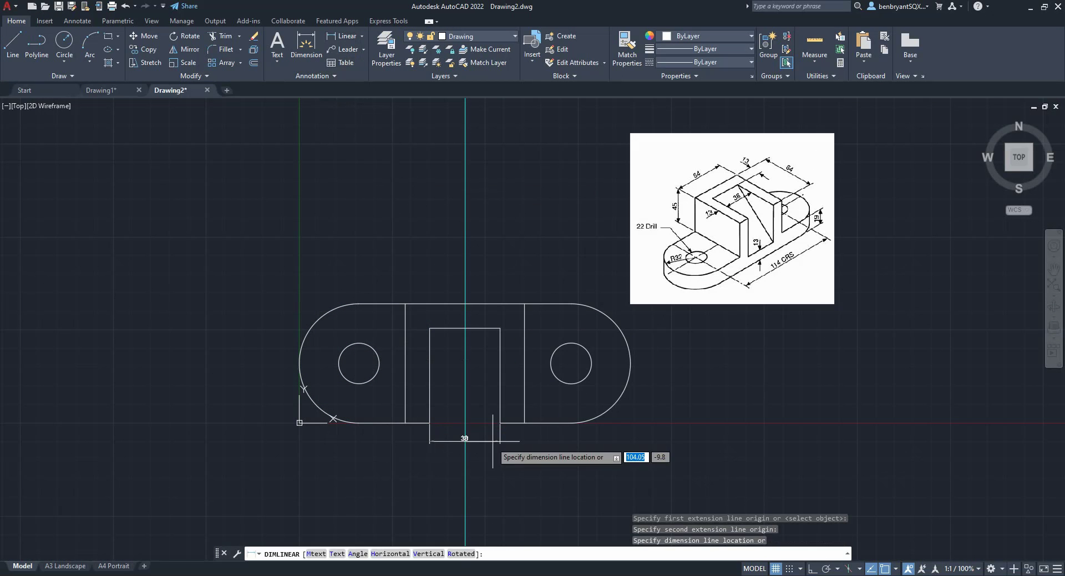
pyautogui.click(488, 442)
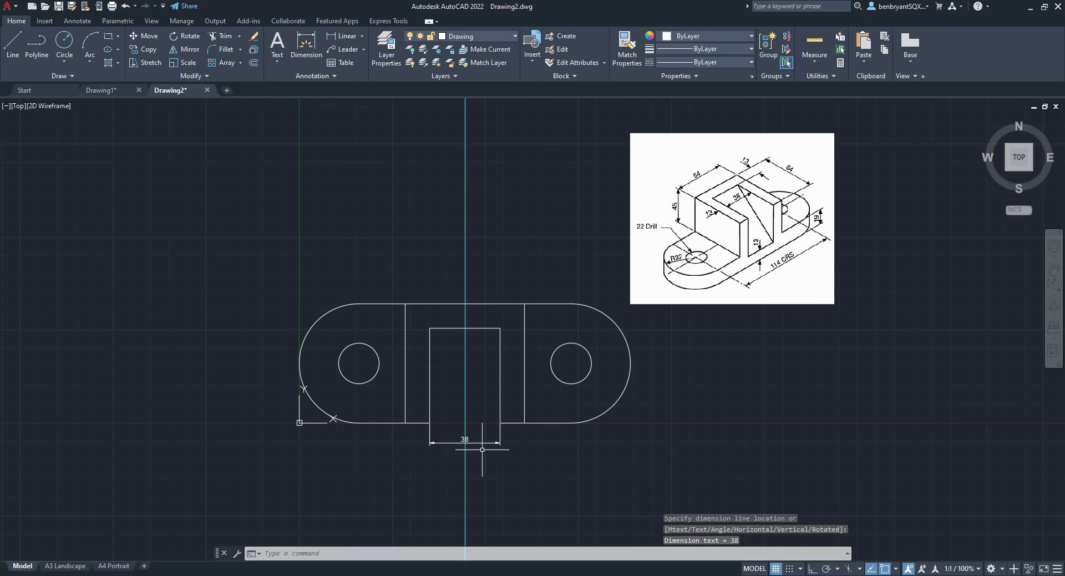
pyautogui.scroll(2, 472, 444)
pyautogui.scroll(-2, 477, 424)
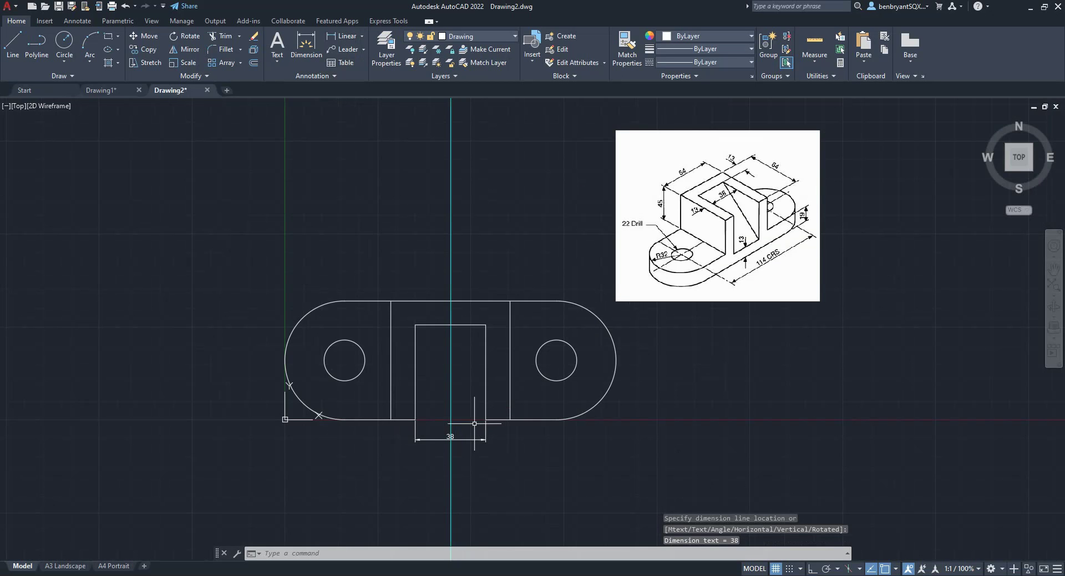
pyautogui.press('Return')
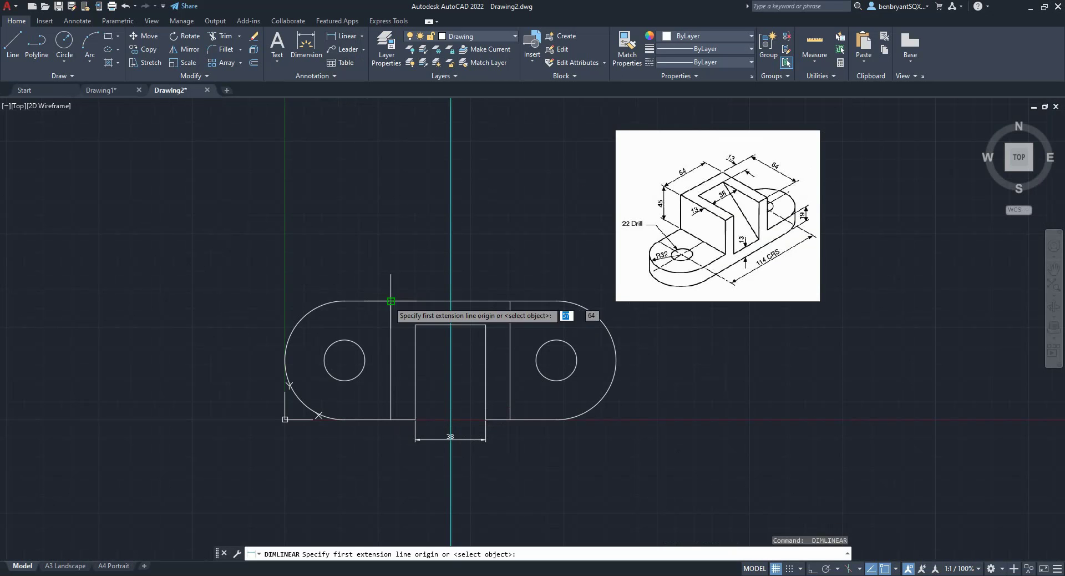
pyautogui.click(391, 301)
pyautogui.click(510, 301)
pyautogui.click(509, 277)
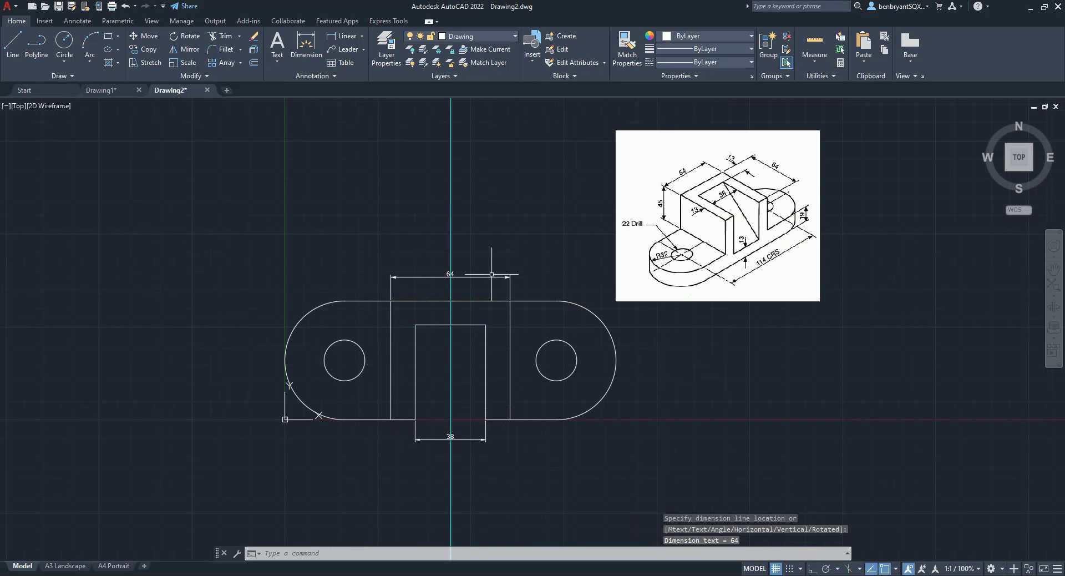
# Move the 38 and 64 dimensions onto the Dims layer and turn that layer off
pyautogui.click(481, 277)
pyautogui.click(463, 447)
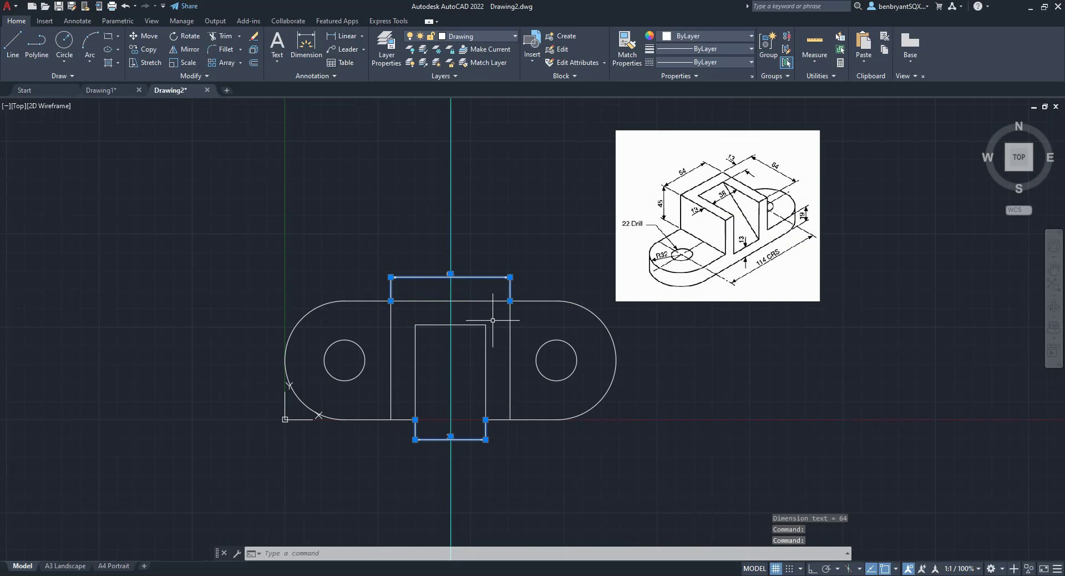
pyautogui.click(475, 36)
pyautogui.click(458, 103)
pyautogui.click(476, 36)
pyautogui.click(411, 103)
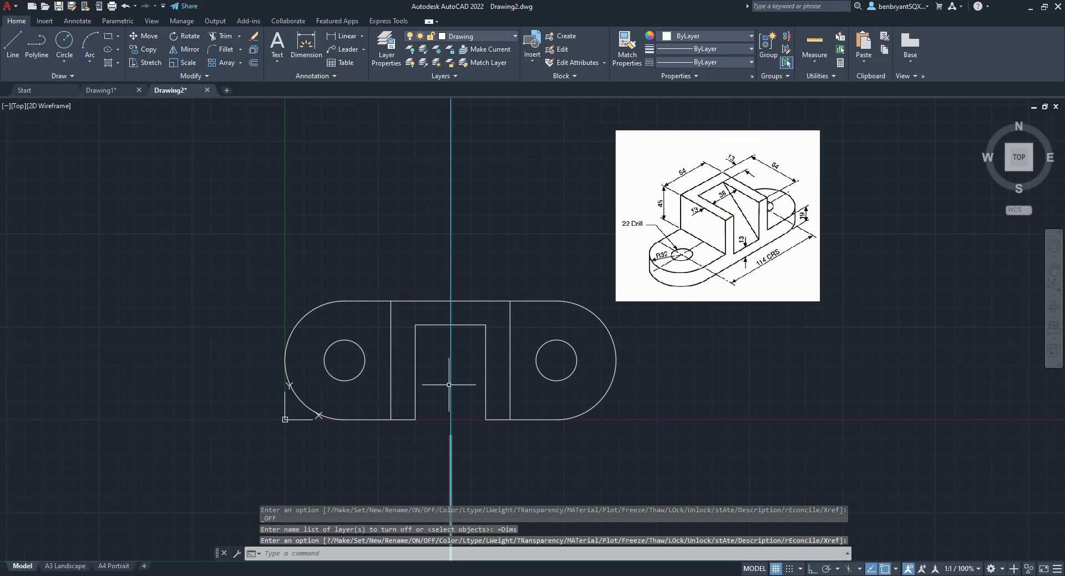
# Begin a line at the inner rectangle's lower-left corner, then cancel it
pyautogui.click(13, 41)
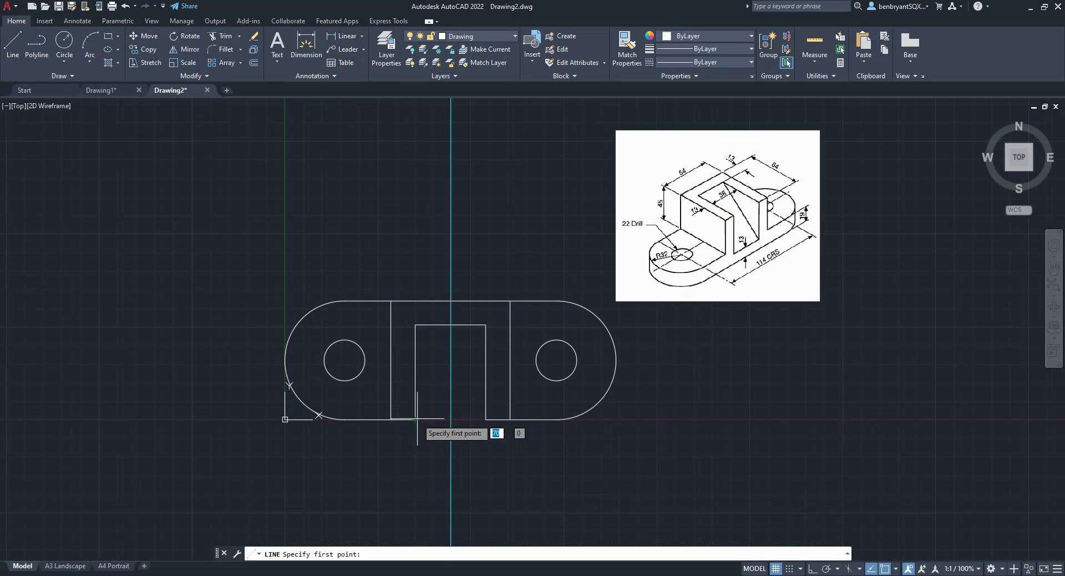
pyautogui.click(415, 420)
pyautogui.press('Escape')
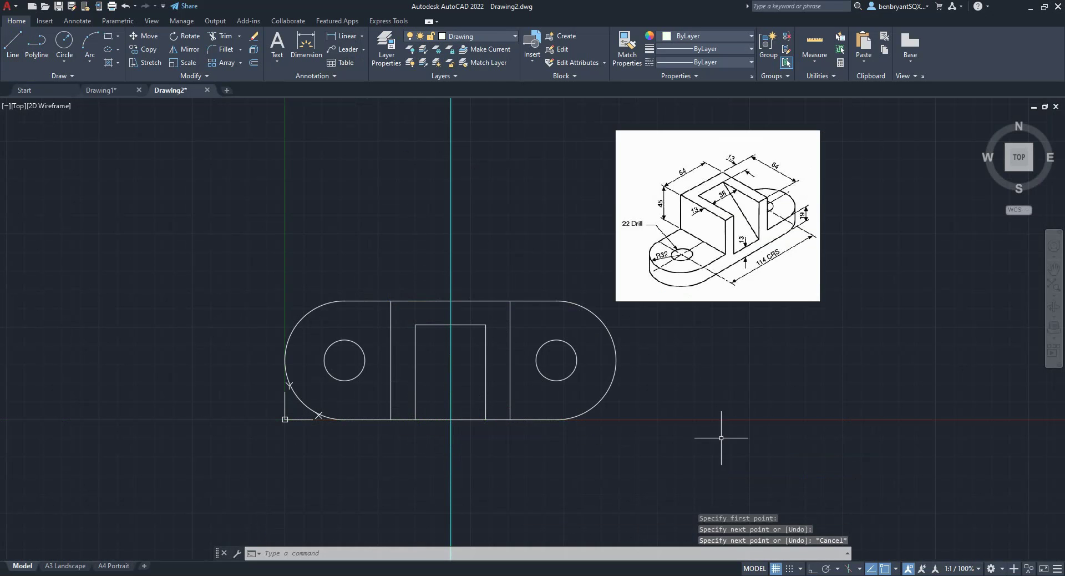
# Move the reference picture beside the top view, its bottom level with the part's bottom edge
pyautogui.click(739, 303)
pyautogui.click(715, 283)
pyautogui.moveTo(742, 322); pyautogui.dragTo(744, 327)
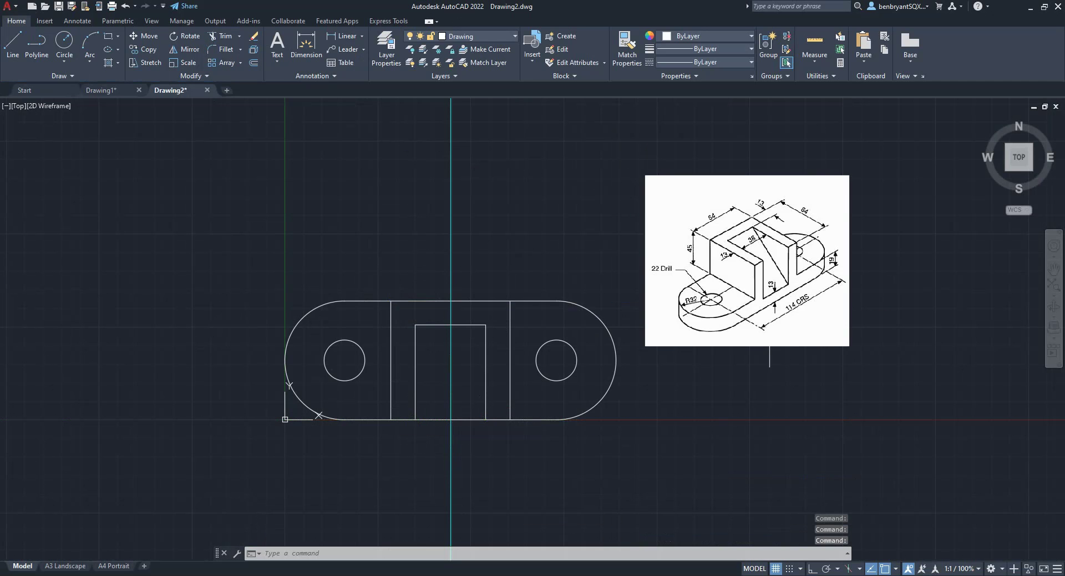
pyautogui.click(773, 341)
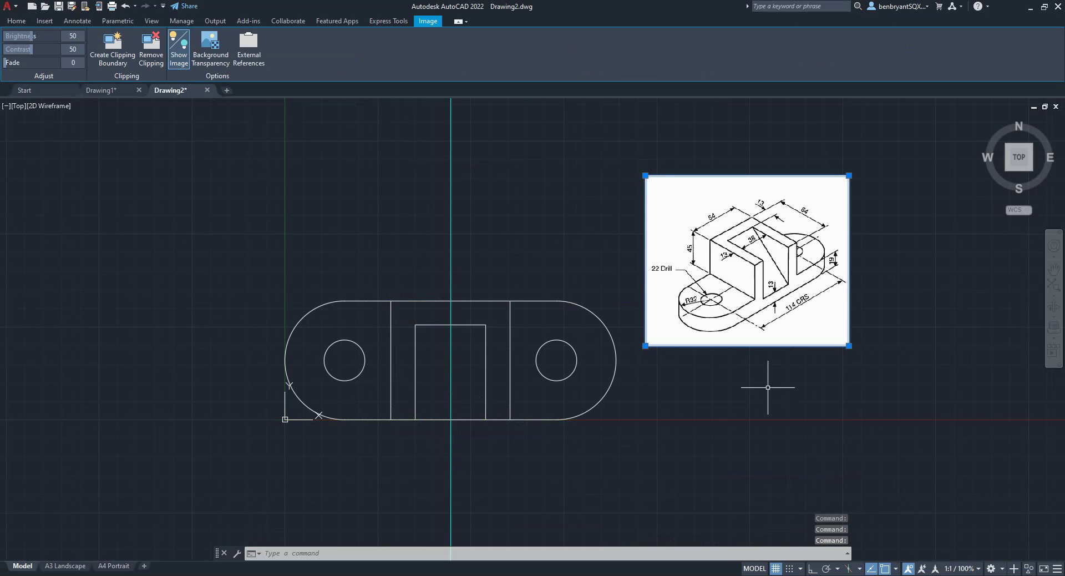
pyautogui.moveTo(756, 347); pyautogui.dragTo(750, 419)
pyautogui.scroll(2, 659, 440)
pyautogui.scroll(-2, 632, 344)
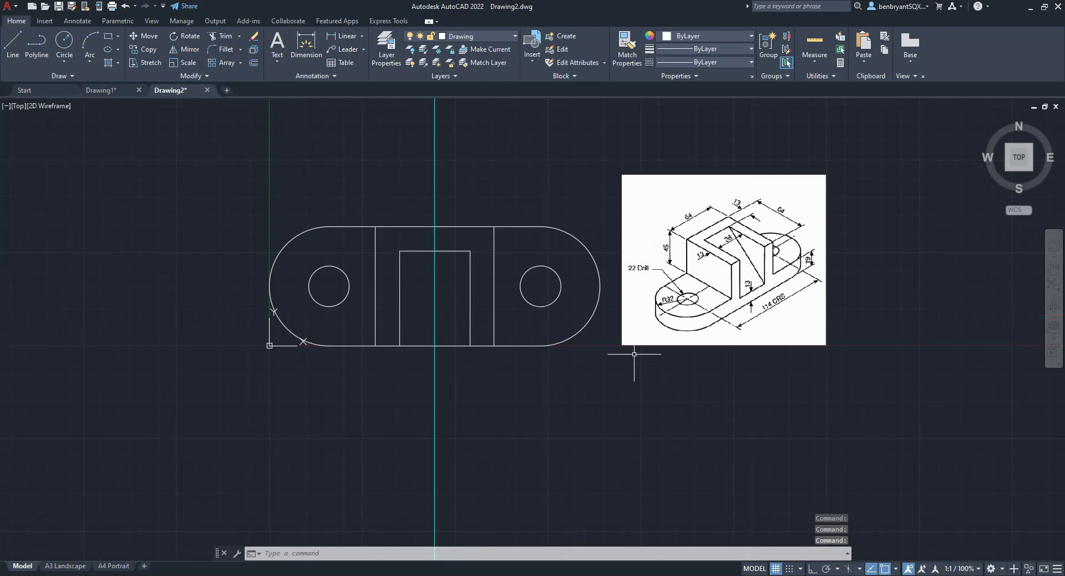
# Turn the Construction layer back on from the layer list
pyautogui.click(484, 36)
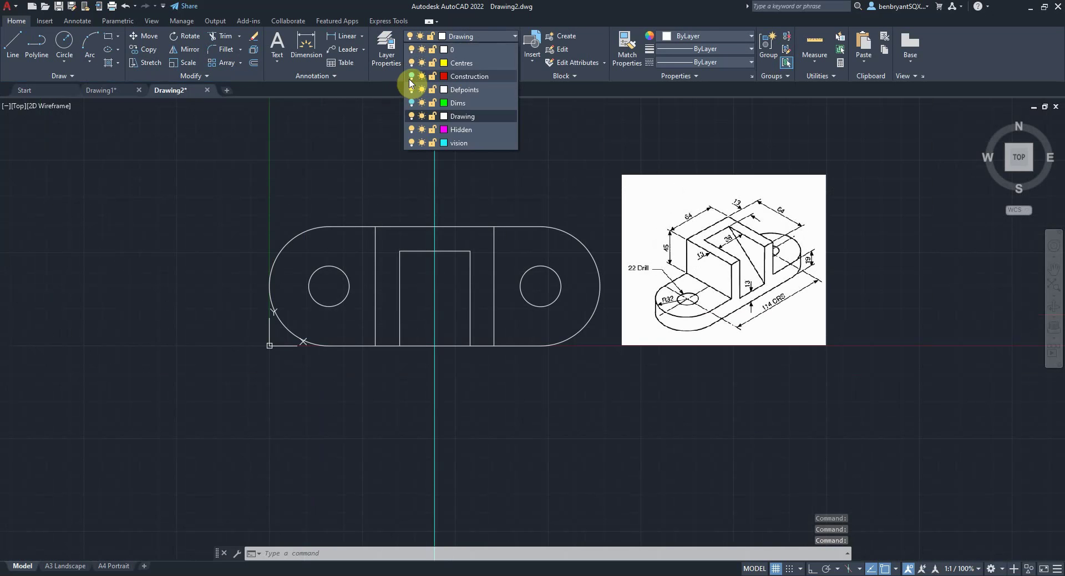
pyautogui.click(411, 76)
pyautogui.click(520, 409)
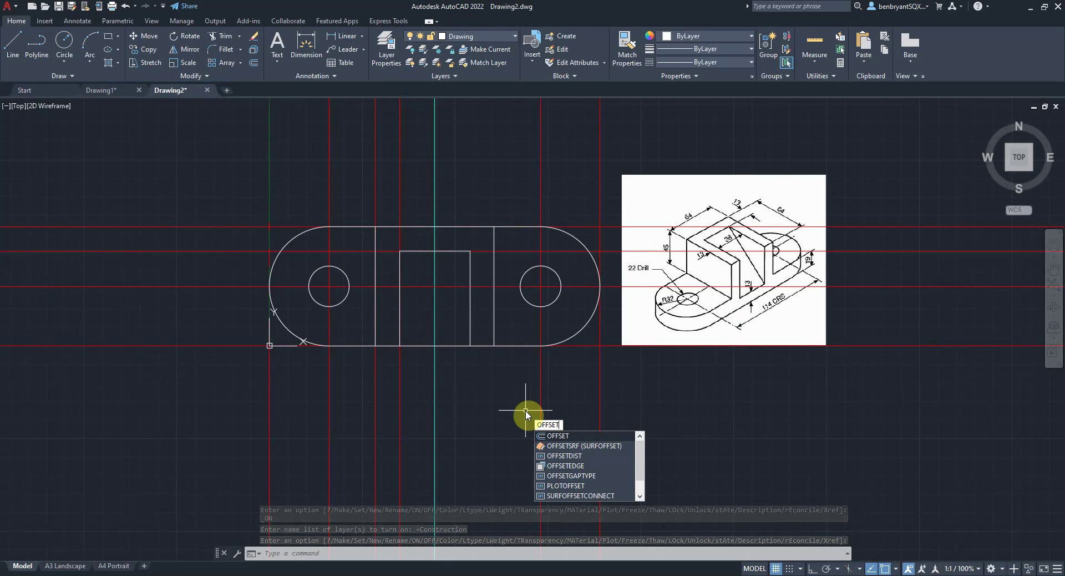
# Offset construction lines by 64: the bottom line downward and two vertical copies to the right
pyautogui.press('Return')
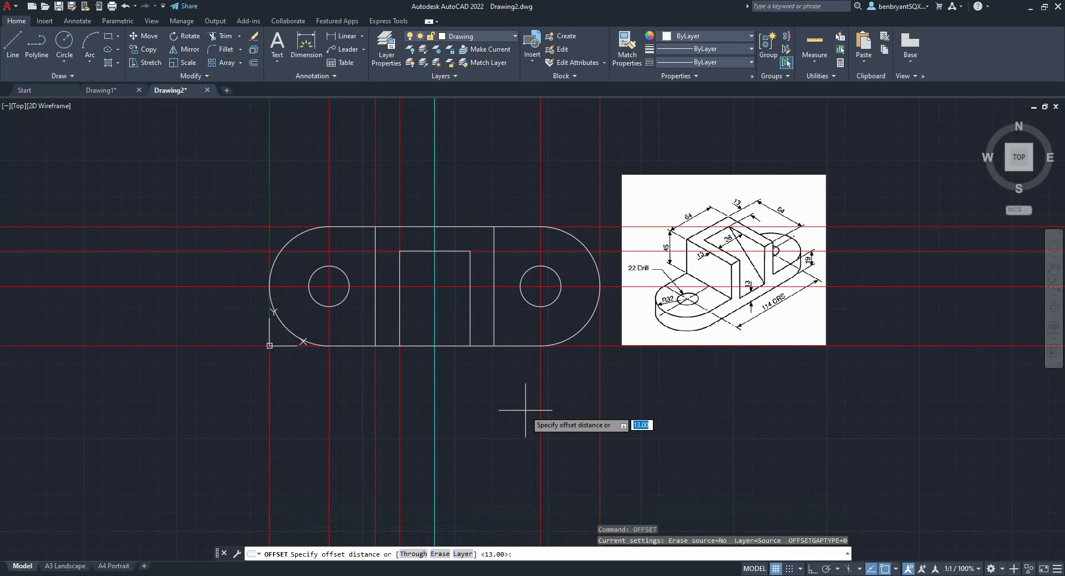
pyautogui.press('Return')
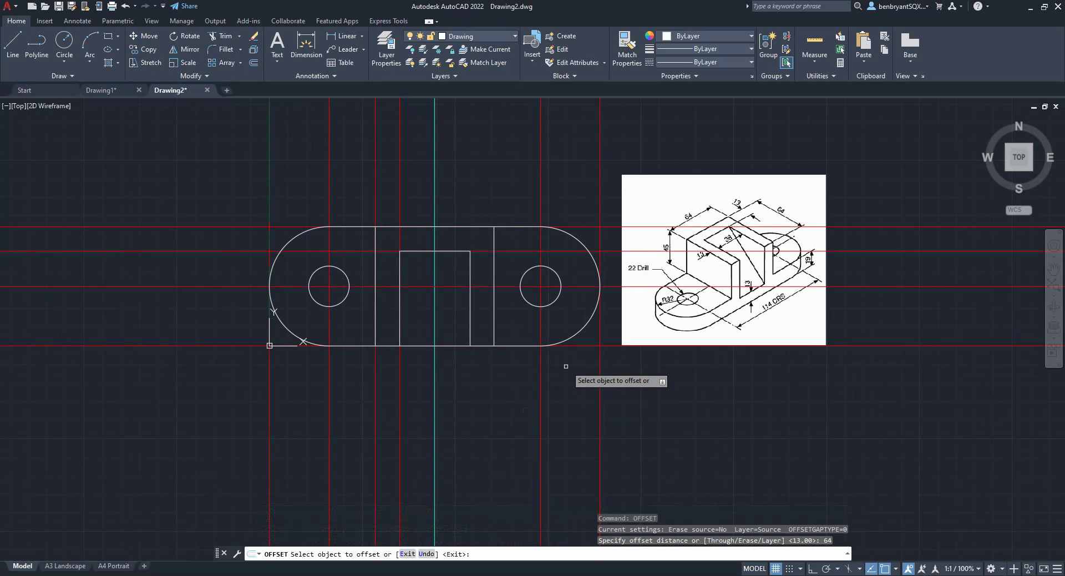
pyautogui.click(585, 346)
pyautogui.click(581, 443)
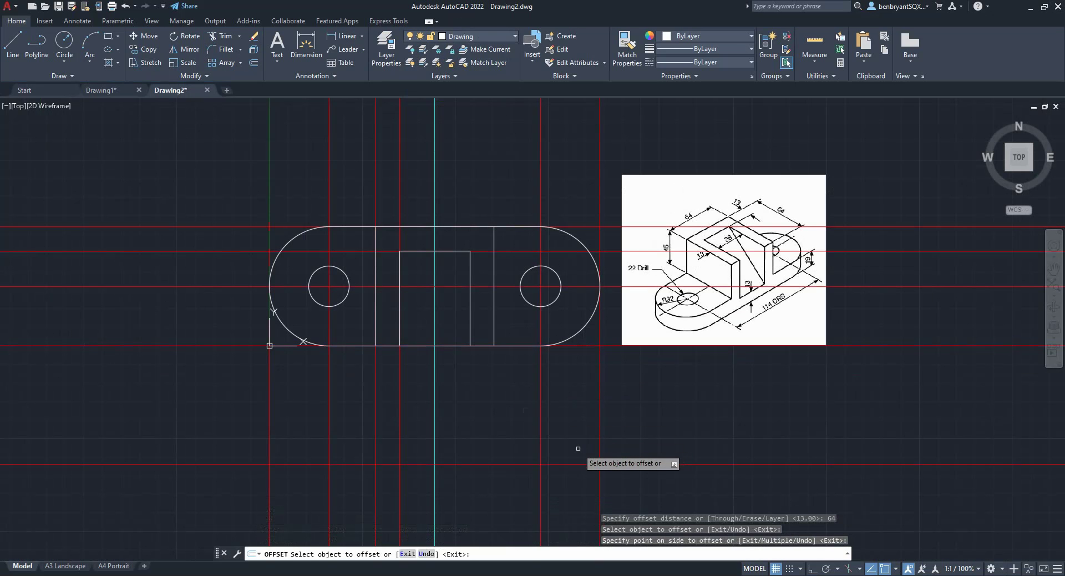
pyautogui.moveTo(582, 447)
pyautogui.mouseDown(button='middle')
pyautogui.moveTo(551, 373)
pyautogui.moveTo(548, 400)
pyautogui.mouseUp(button='middle')
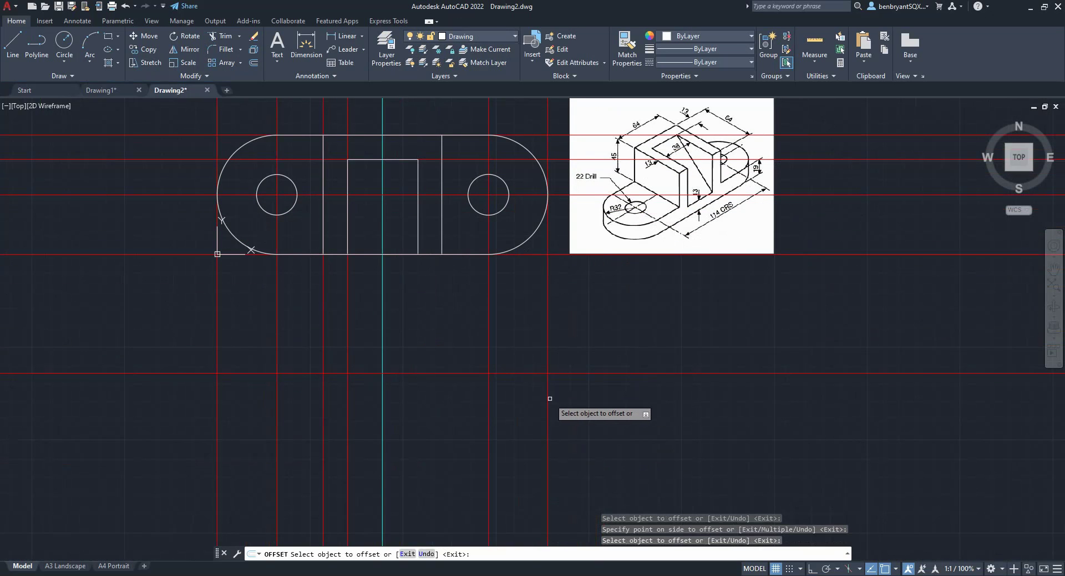
pyautogui.click(547, 410)
pyautogui.click(612, 412)
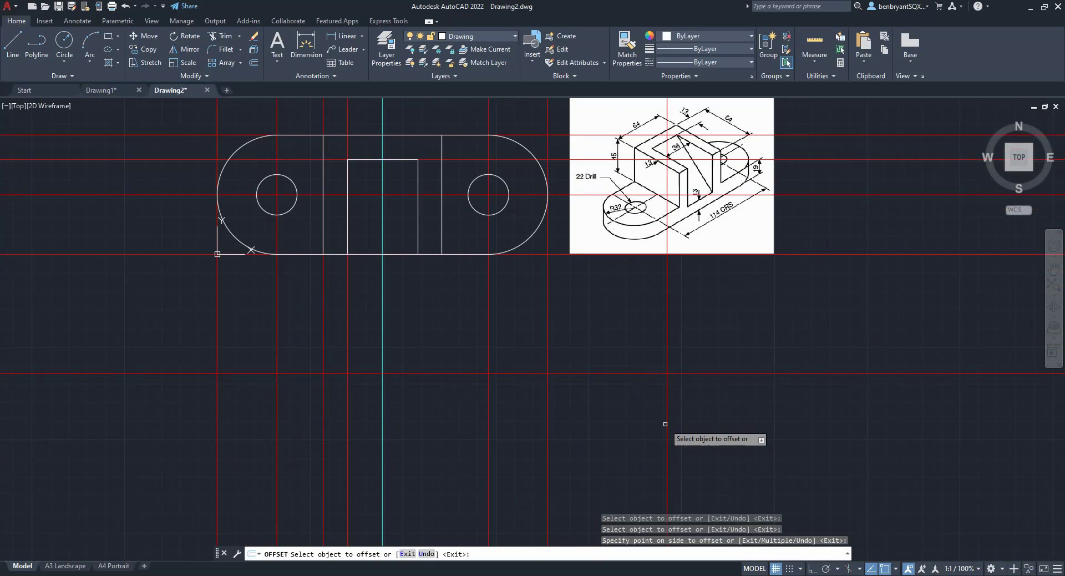
pyautogui.click(667, 423)
pyautogui.click(701, 423)
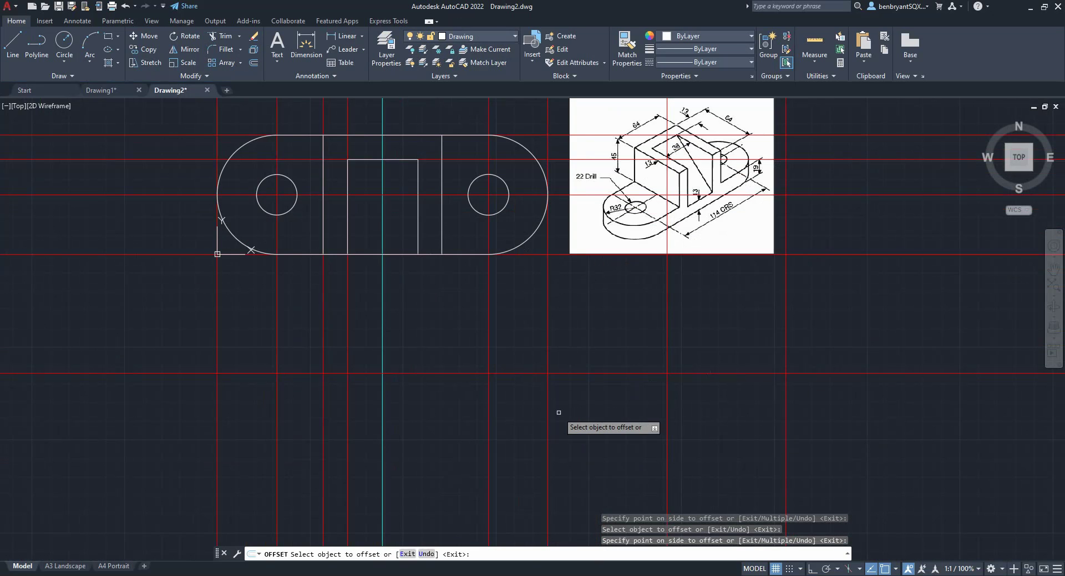
# Offset the lower horizontal construction line 45 down, then the new line 19 further down
pyautogui.press('Return')
pyautogui.press('Return')
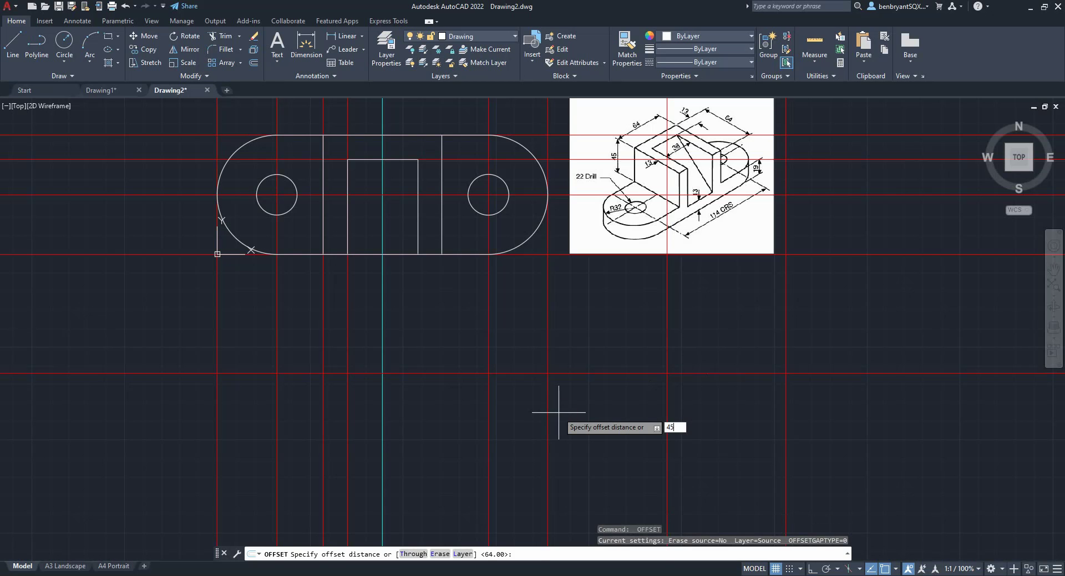
pyautogui.write('45')
pyautogui.press('Return')
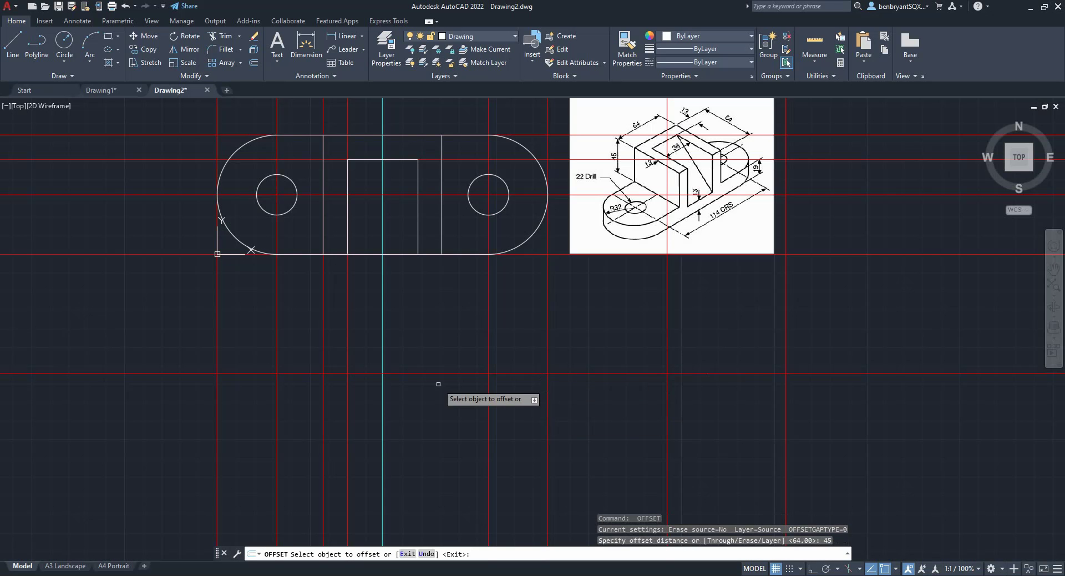
pyautogui.click(422, 373)
pyautogui.click(438, 416)
pyautogui.press('Return')
pyautogui.press('Return')
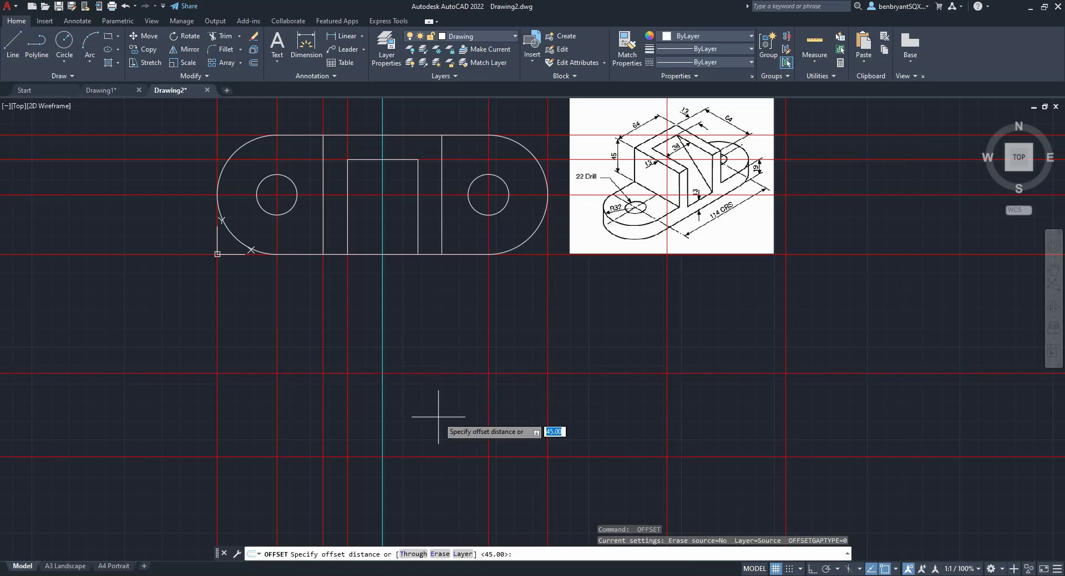
pyautogui.press('Return')
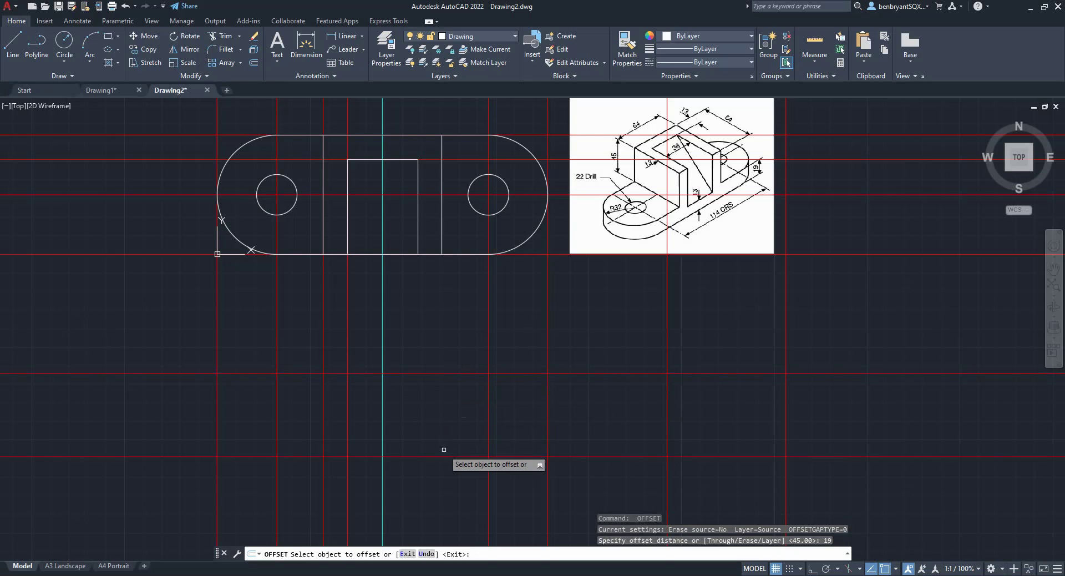
pyautogui.click(444, 457)
pyautogui.click(444, 461)
pyautogui.press('Escape')
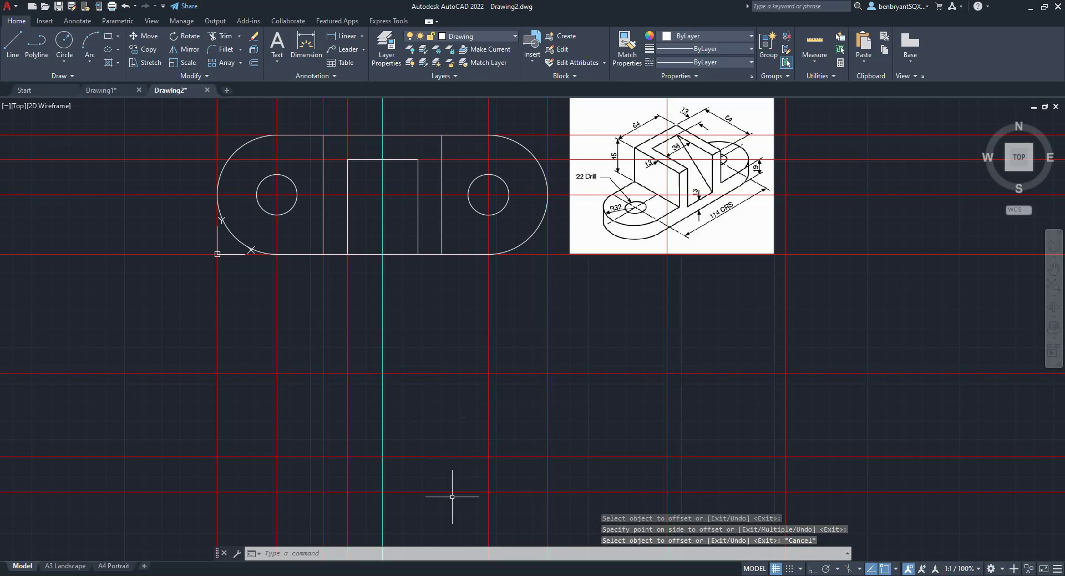
pyautogui.scroll(-2, 417, 442)
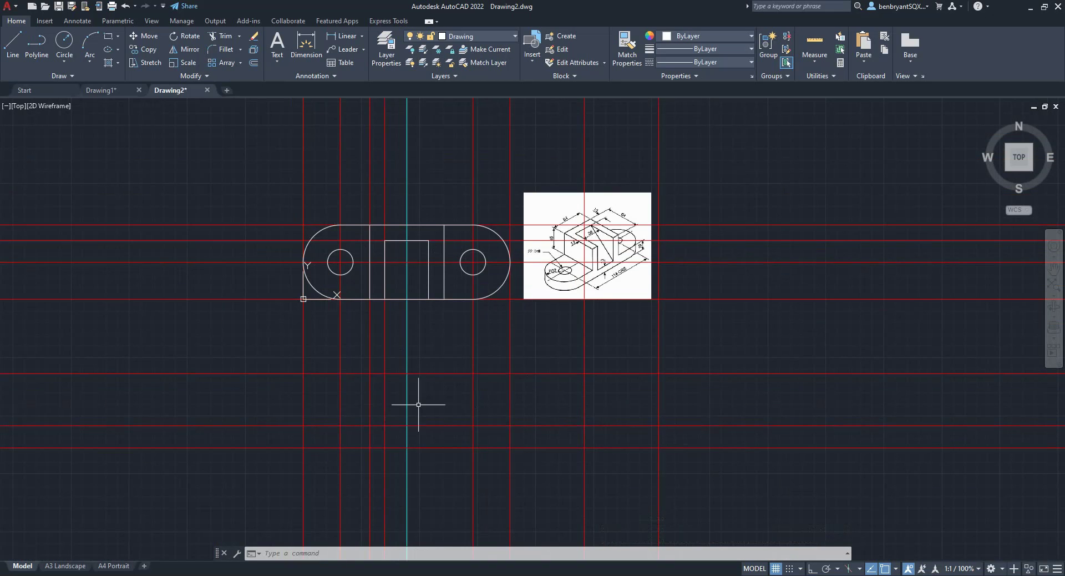
# Draw the left half of the front view: base bottom, left end, base top and one upright
pyautogui.scroll(2, 443, 408)
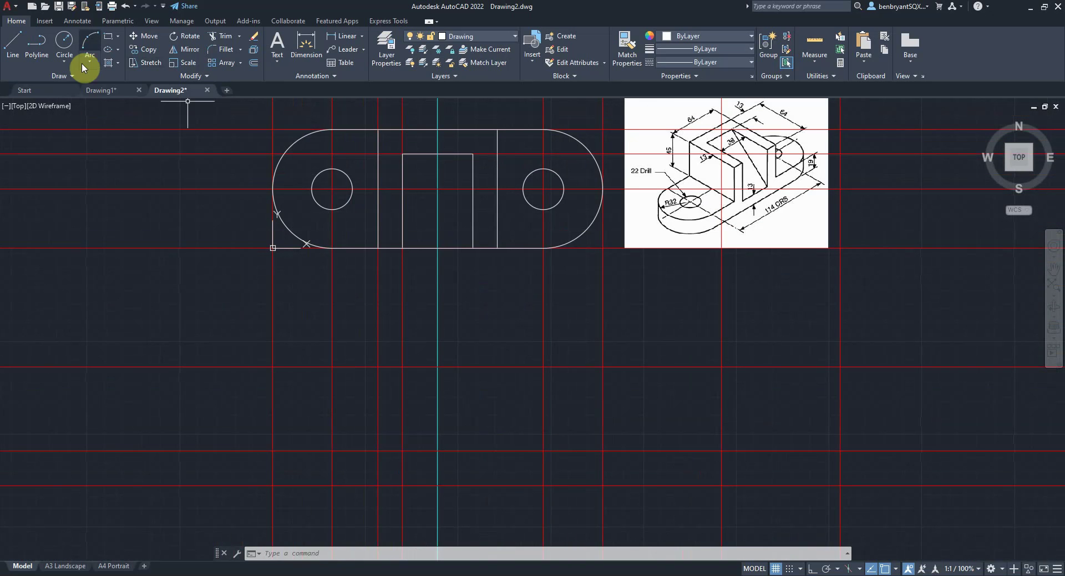
pyautogui.click(13, 42)
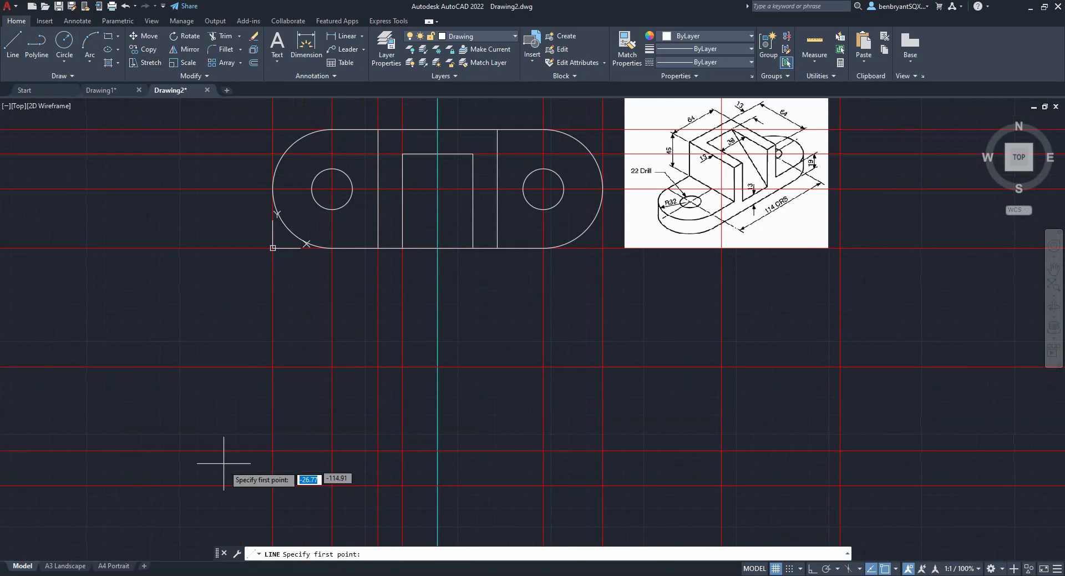
pyautogui.click(437, 485)
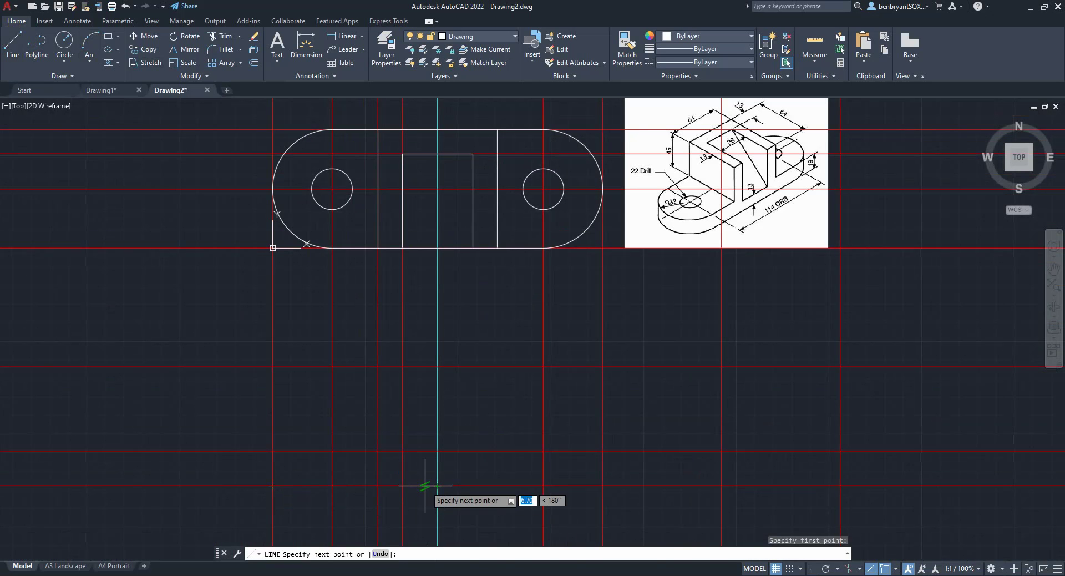
pyautogui.click(273, 486)
pyautogui.click(272, 451)
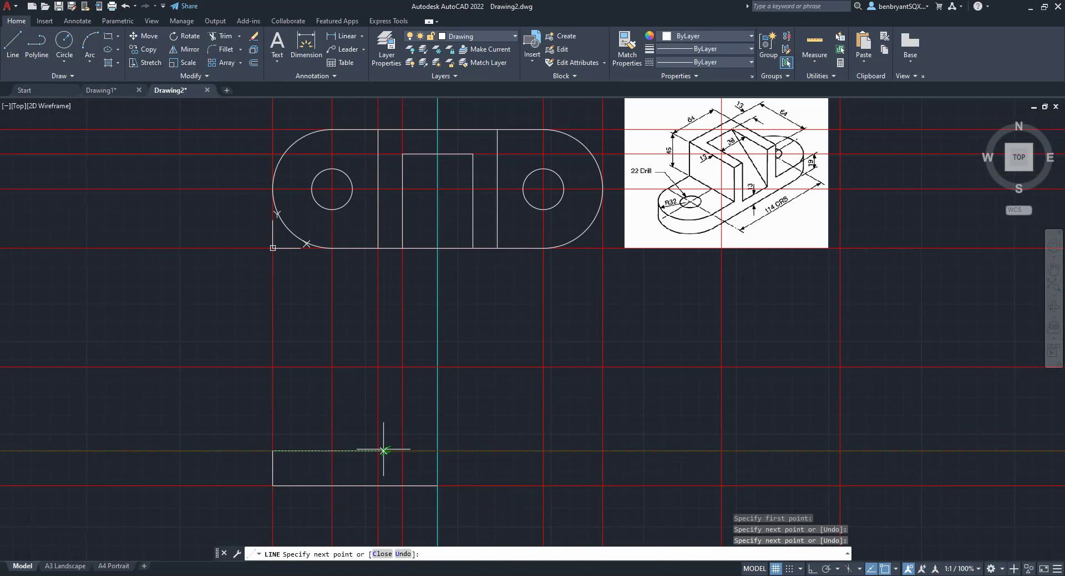
pyautogui.click(377, 451)
pyautogui.click(377, 367)
pyautogui.click(402, 366)
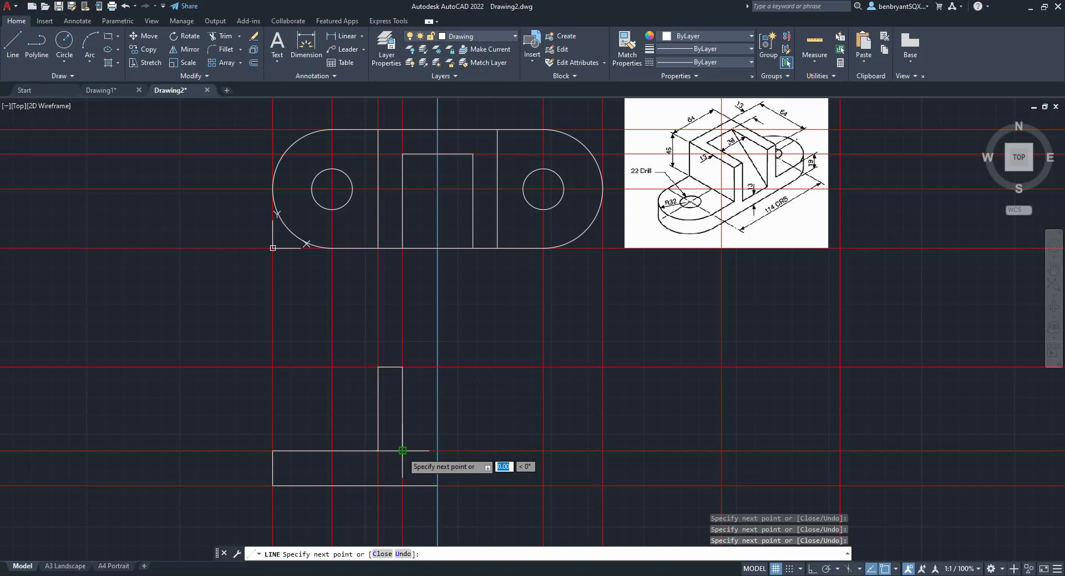
pyautogui.click(402, 451)
pyautogui.click(437, 450)
pyautogui.press('Escape')
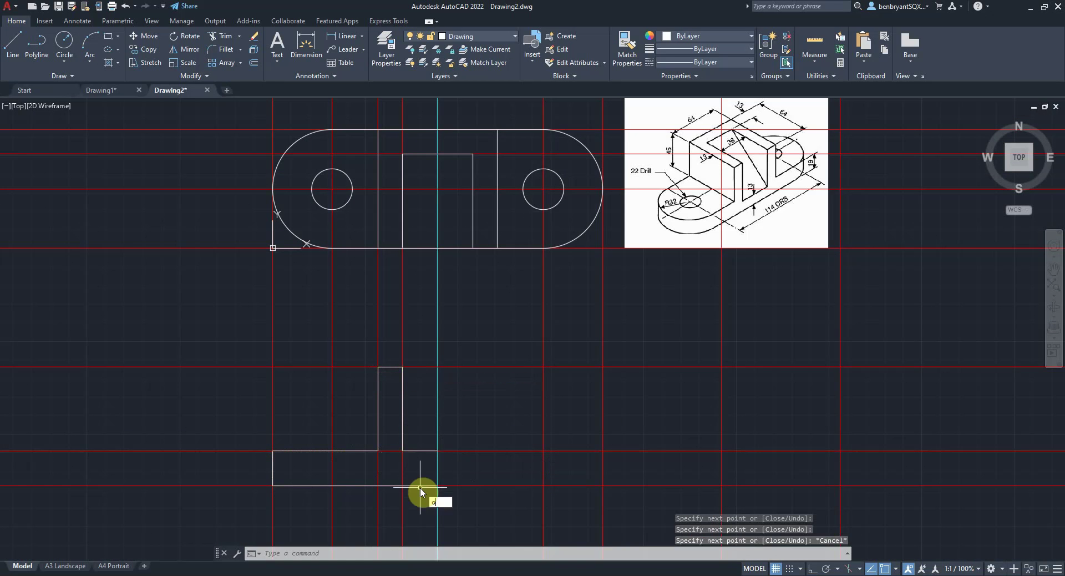
# Offset the bottom construction line 13 units upward
pyautogui.write('offset')
pyautogui.press('Return')
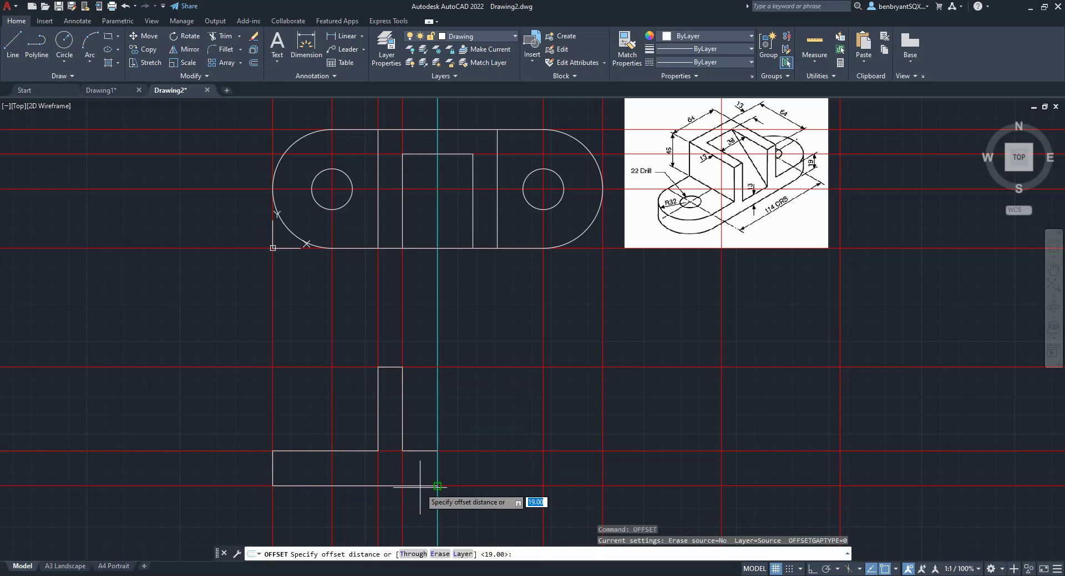
pyautogui.write('13')
pyautogui.press('Return')
pyautogui.click(480, 486)
pyautogui.click(479, 475)
pyautogui.press('Escape')
# Select and grip the new horizontal line and the upright's right side, cancelling without changes
pyautogui.scroll(5, 422, 466)
pyautogui.click(408, 428)
pyautogui.click(433, 427)
pyautogui.click(431, 453)
pyautogui.click(431, 453)
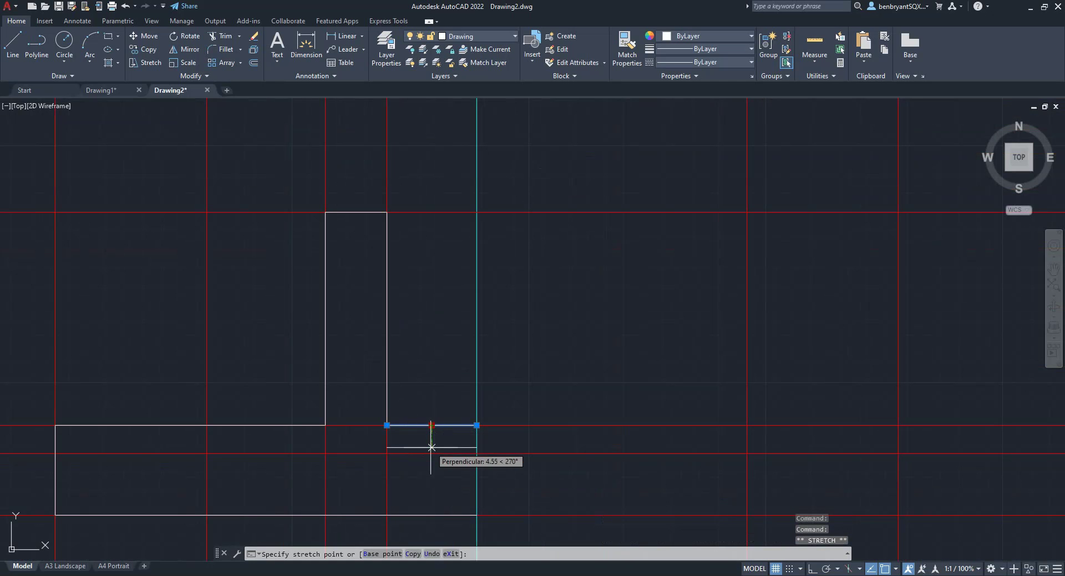
pyautogui.press('Escape')
pyautogui.click(393, 416)
pyautogui.click(390, 417)
pyautogui.press('Escape')
pyautogui.click(387, 416)
pyautogui.click(386, 423)
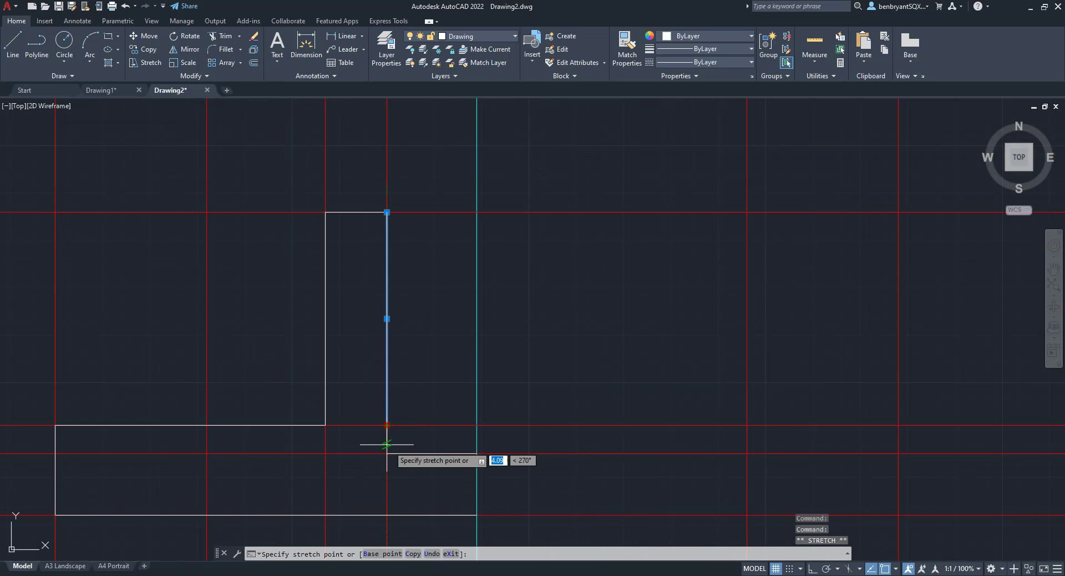
pyautogui.press('Escape')
pyautogui.scroll(-2, 407, 461)
pyautogui.scroll(-2, 424, 451)
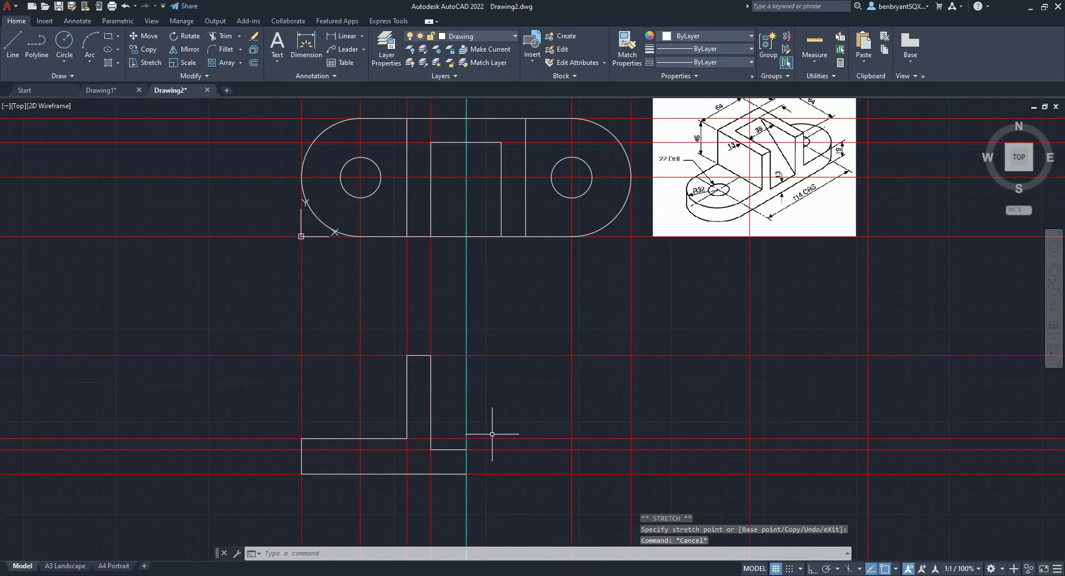
pyautogui.moveTo(508, 422); pyautogui.dragTo(490, 424, button='middle')
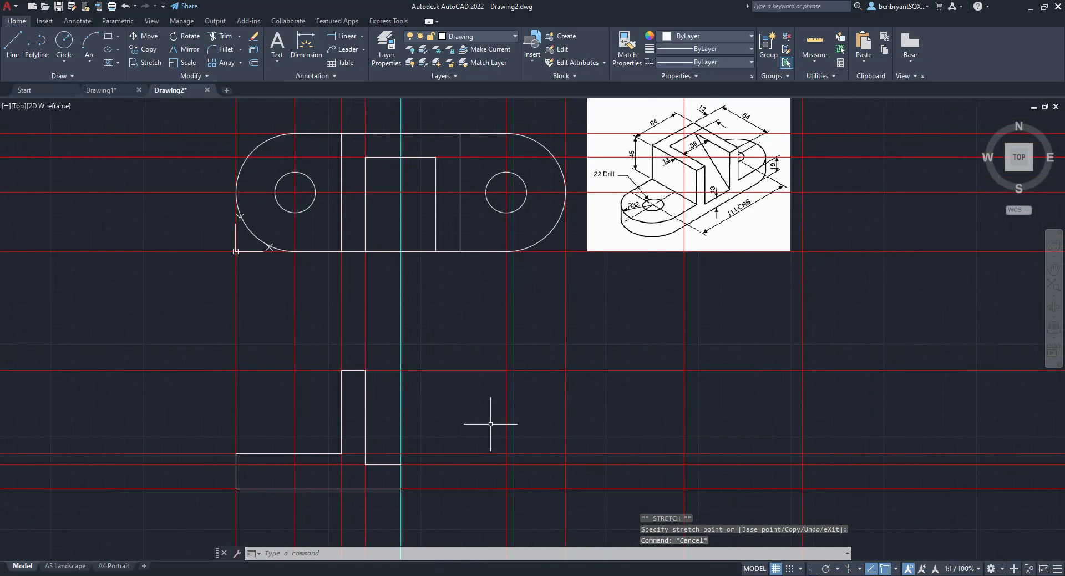
# Mirror the L-shaped half about the vertical centre axis, answering No to erase source
pyautogui.write('mirror')
pyautogui.press('Return')
pyautogui.click(180, 310)
pyautogui.click(485, 535)
pyautogui.press('Return')
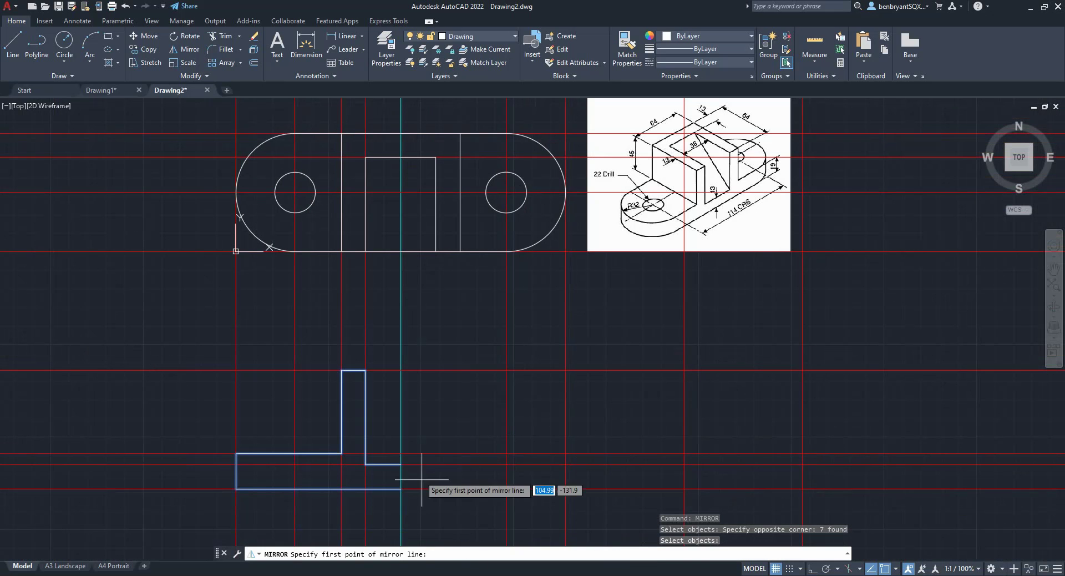
pyautogui.click(400, 464)
pyautogui.click(402, 475)
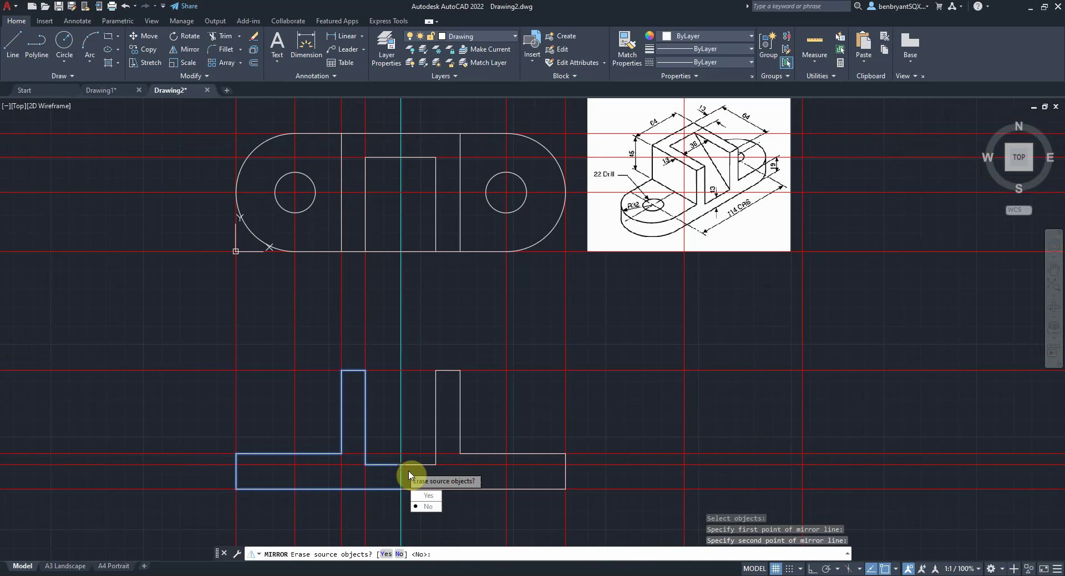
pyautogui.write('n')
pyautogui.press('Return')
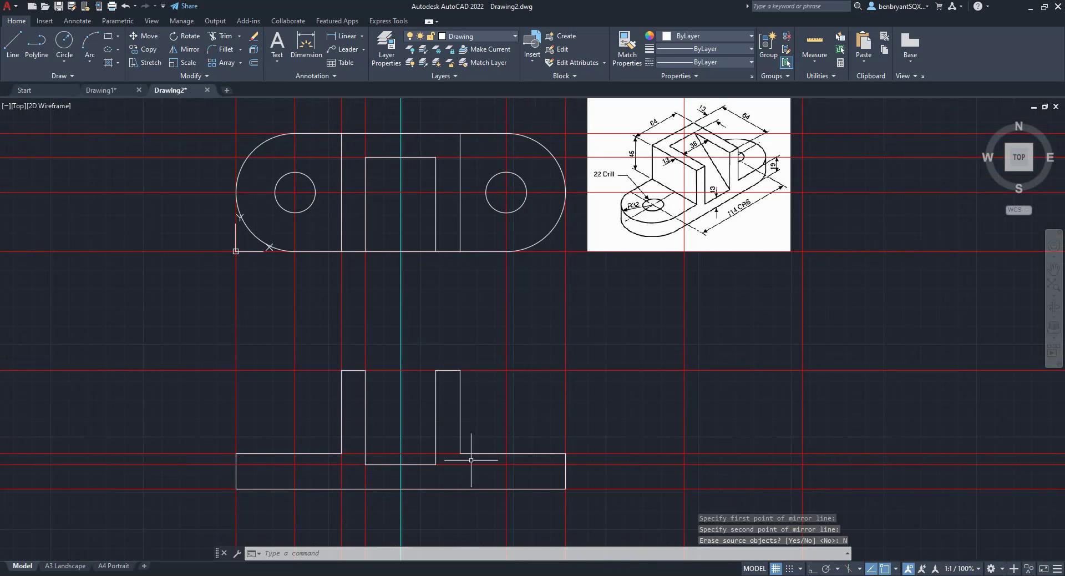
pyautogui.moveTo(615, 464); pyautogui.dragTo(568, 466, button='middle')
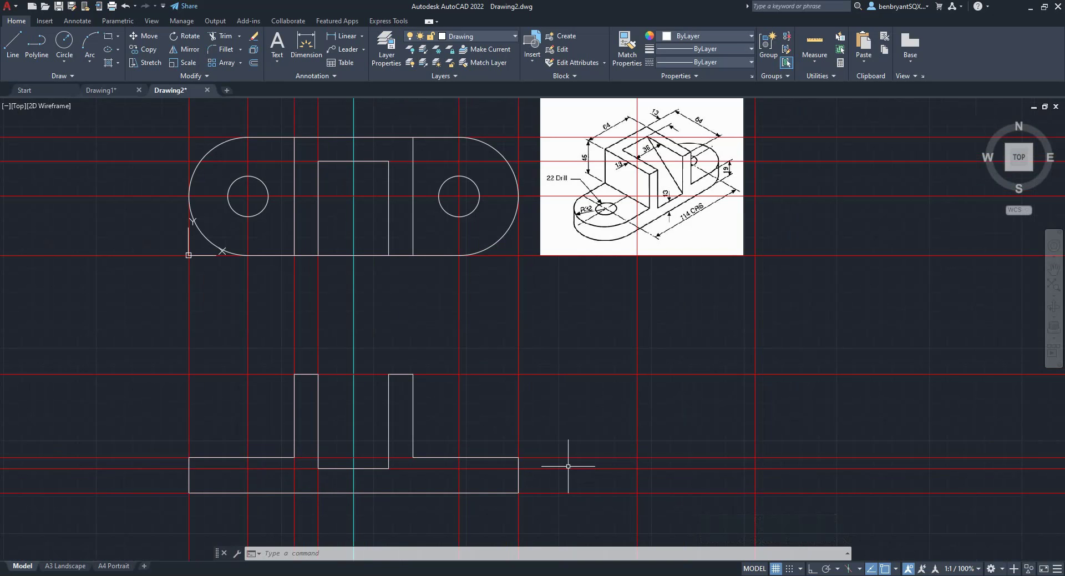
# Draw a closed rectangle between the construction lines as the side view outline
pyautogui.click(12, 43)
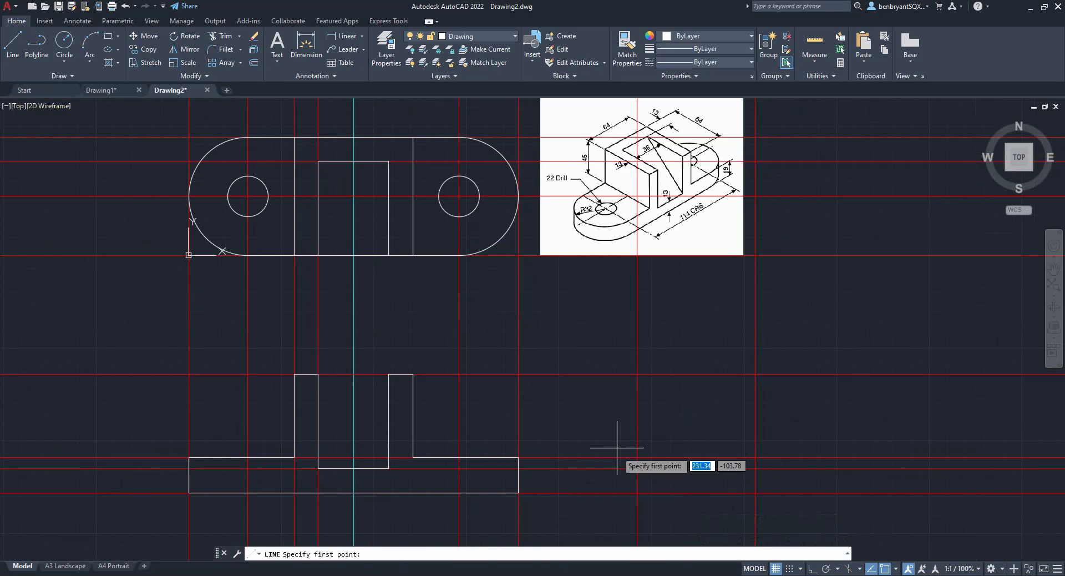
pyautogui.click(637, 492)
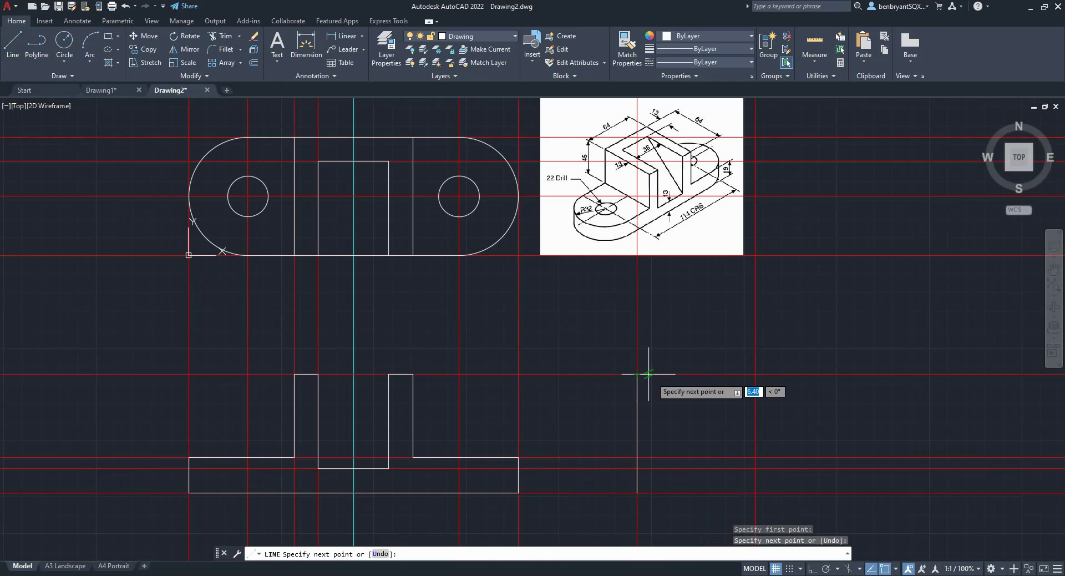
pyautogui.click(754, 375)
pyautogui.click(754, 492)
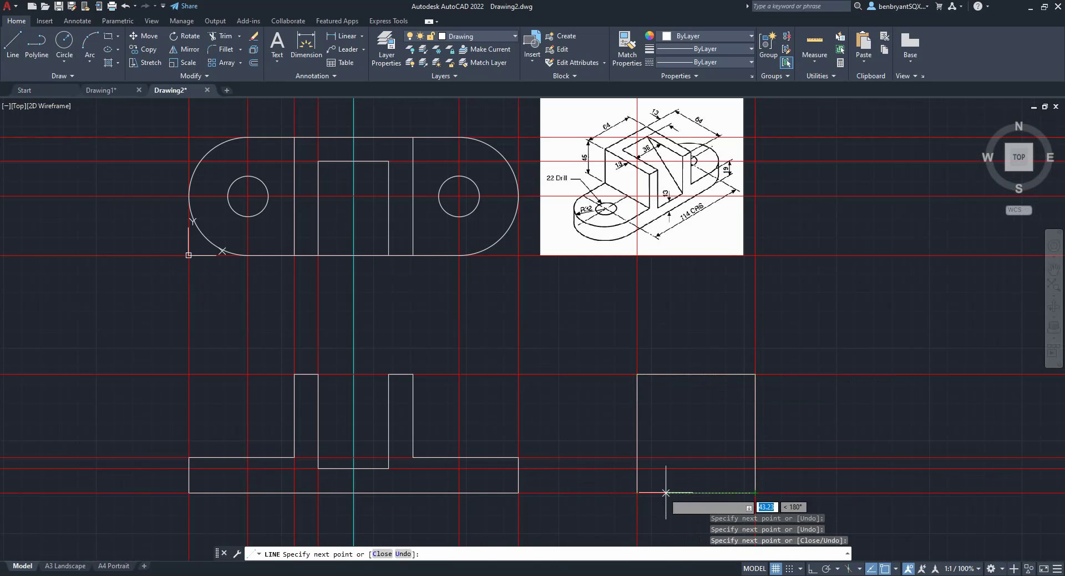
pyautogui.click(636, 492)
pyautogui.press('Return')
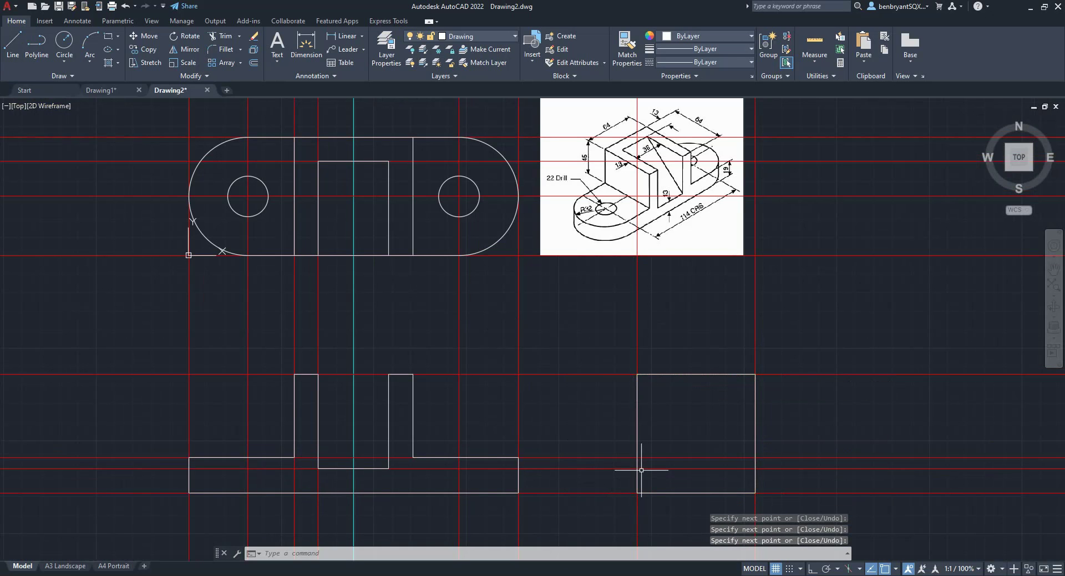
# Draw a horizontal line across the side view at the base's top height
pyautogui.press('Return')
pyautogui.click(637, 456)
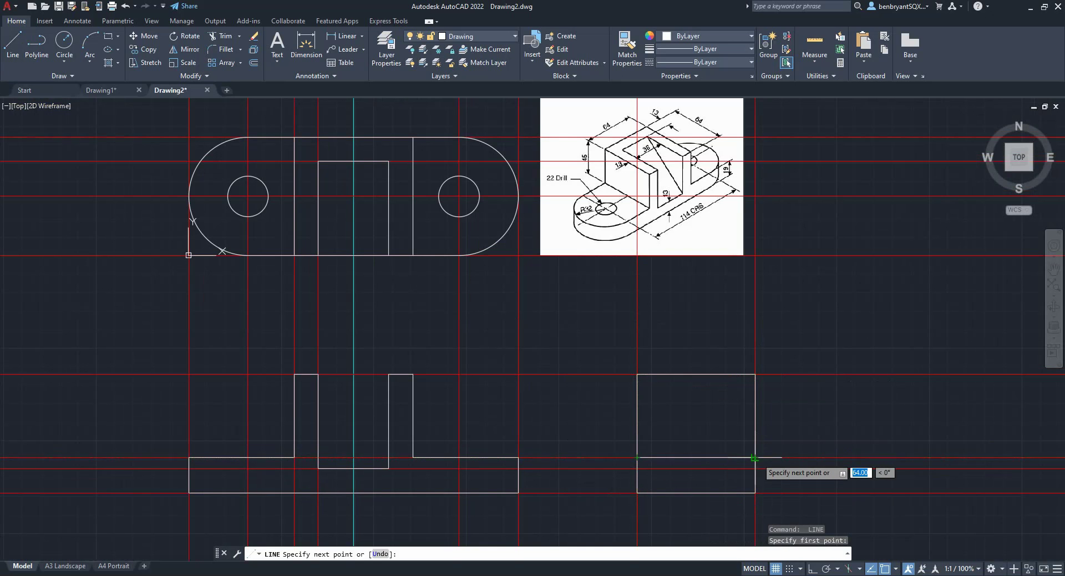
pyautogui.click(755, 457)
pyautogui.press('Return')
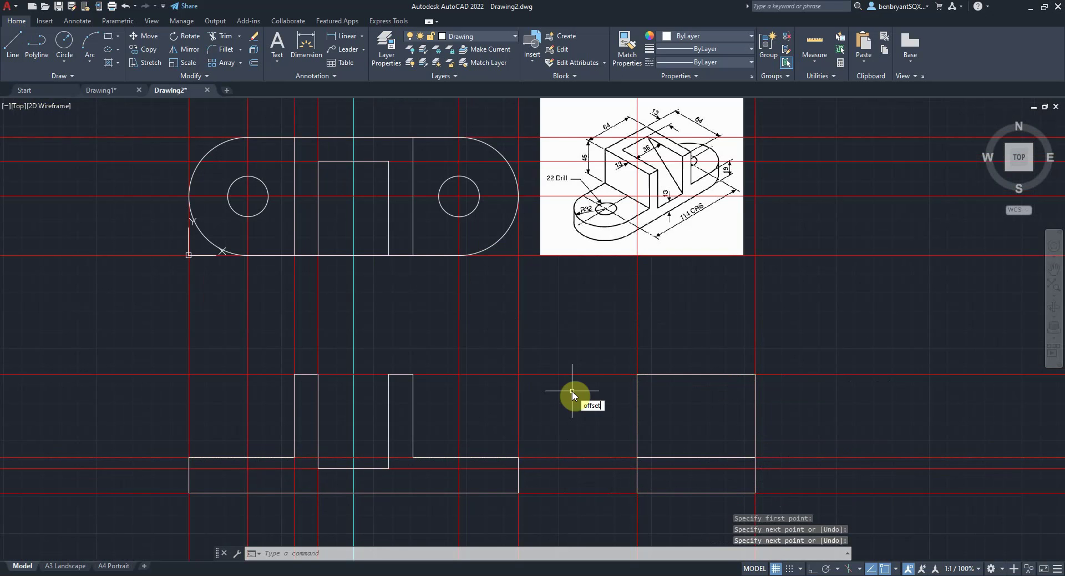
# Start offsetting the side view's left edge, then cancel the offset
pyautogui.write('OFFSET')
pyautogui.press('Return')
pyautogui.press('Return')
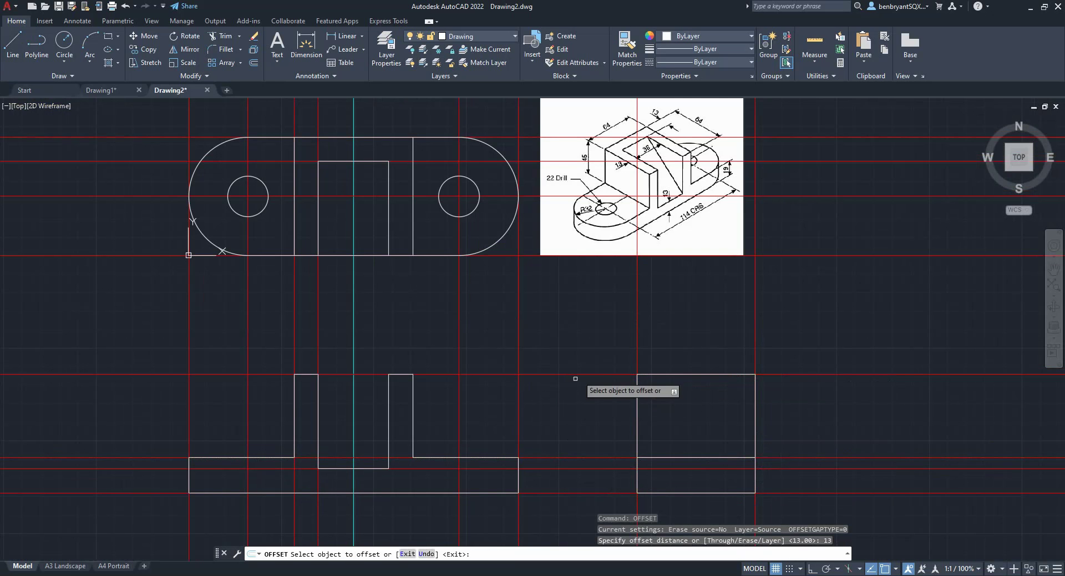
pyautogui.click(636, 333)
pyautogui.click(656, 331)
pyautogui.press('Escape')
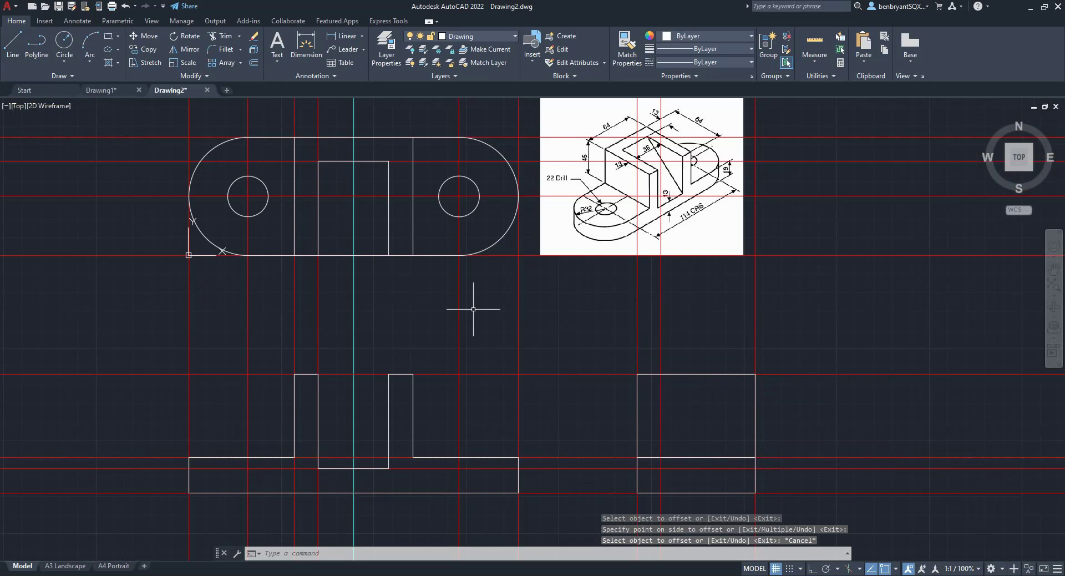
# On the Hidden layer, draw a diagonal from the side view's lower-right corner to its top edge
pyautogui.click(491, 35)
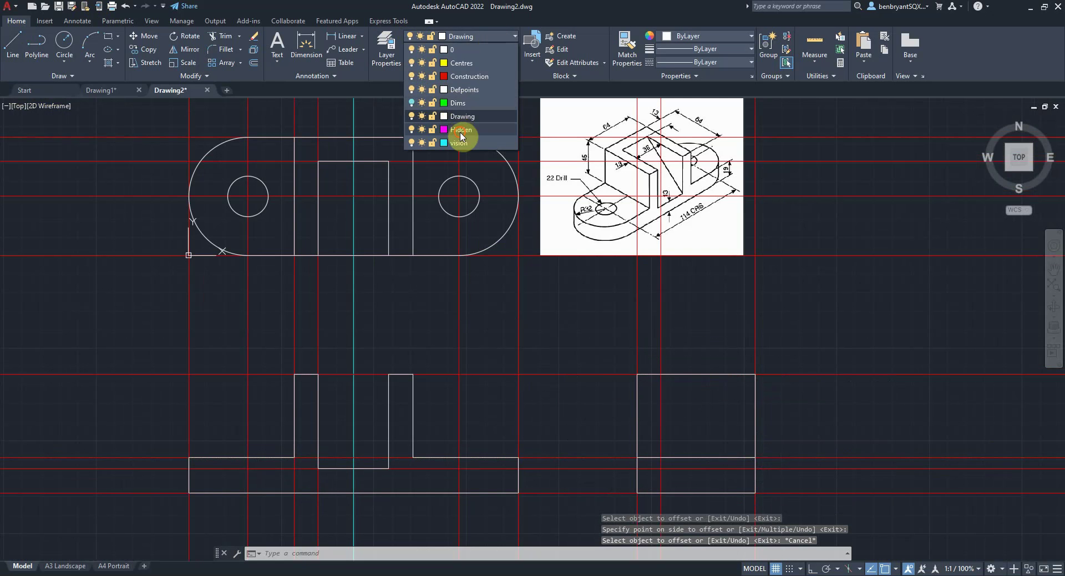
pyautogui.click(461, 90)
pyautogui.click(13, 45)
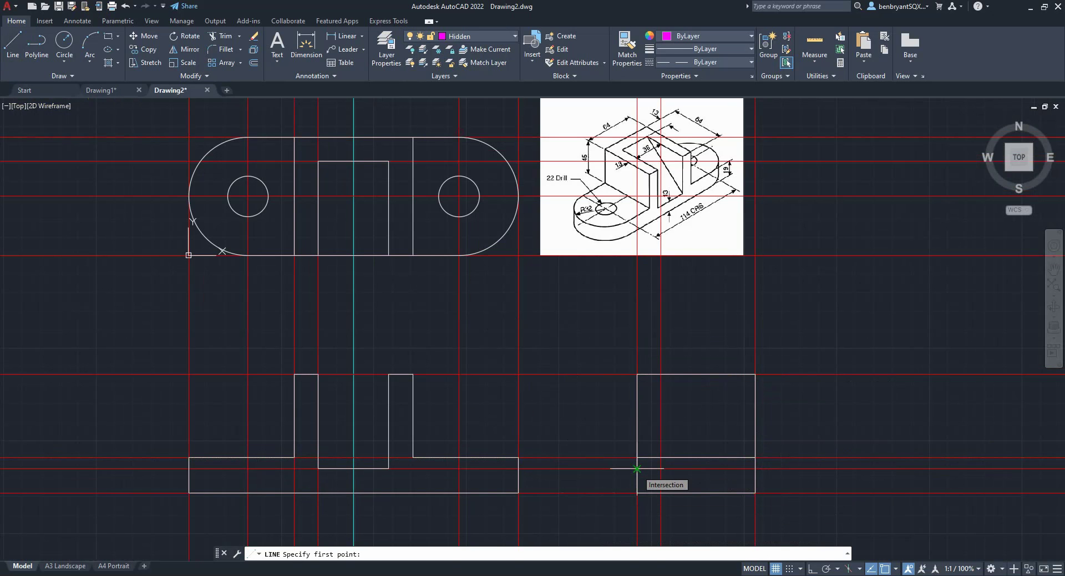
pyautogui.click(754, 468)
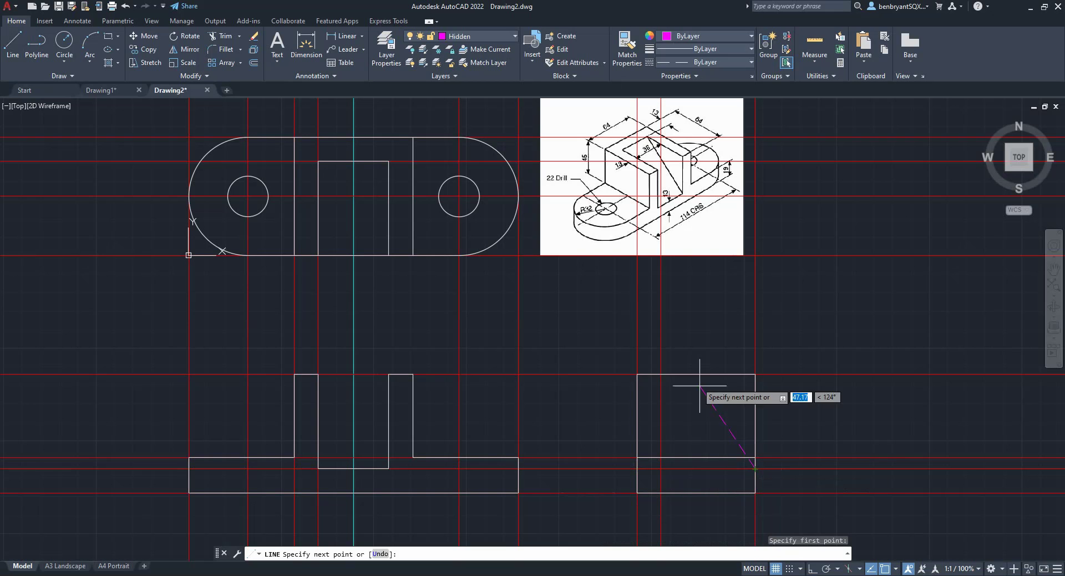
pyautogui.click(660, 374)
pyautogui.press('Escape')
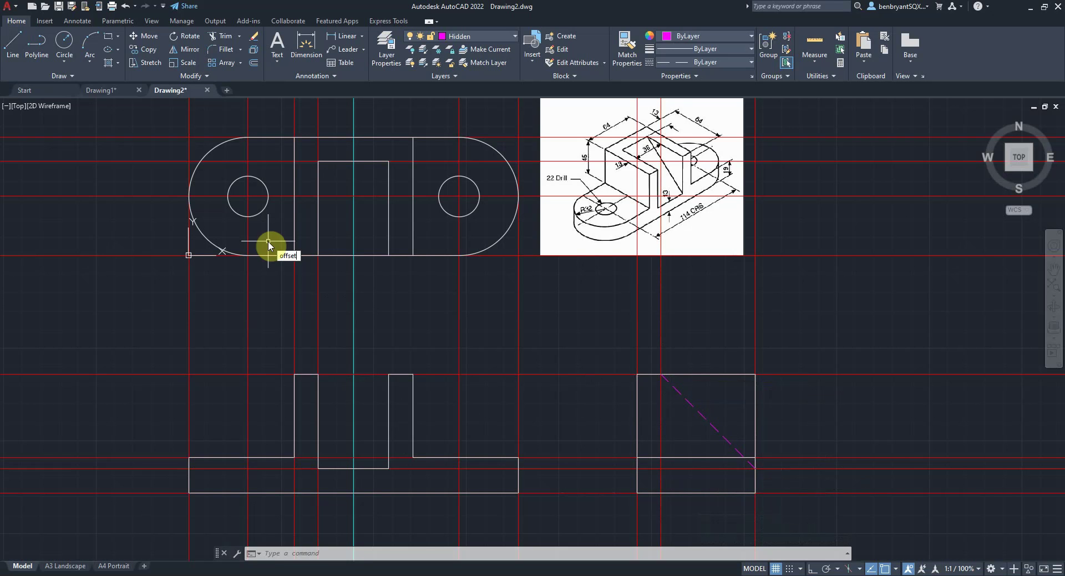
# Offset a vertical construction line 11 units to the right
pyautogui.write('offset')
pyautogui.press('Return')
pyautogui.write('11')
pyautogui.press('Return')
pyautogui.click(247, 313)
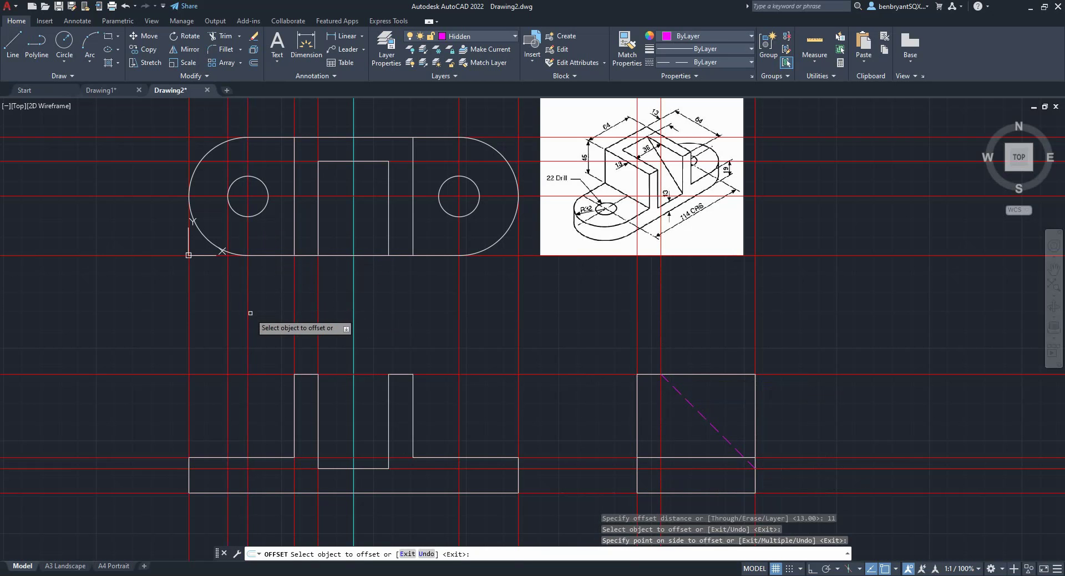
pyautogui.click(250, 313)
pyautogui.click(254, 319)
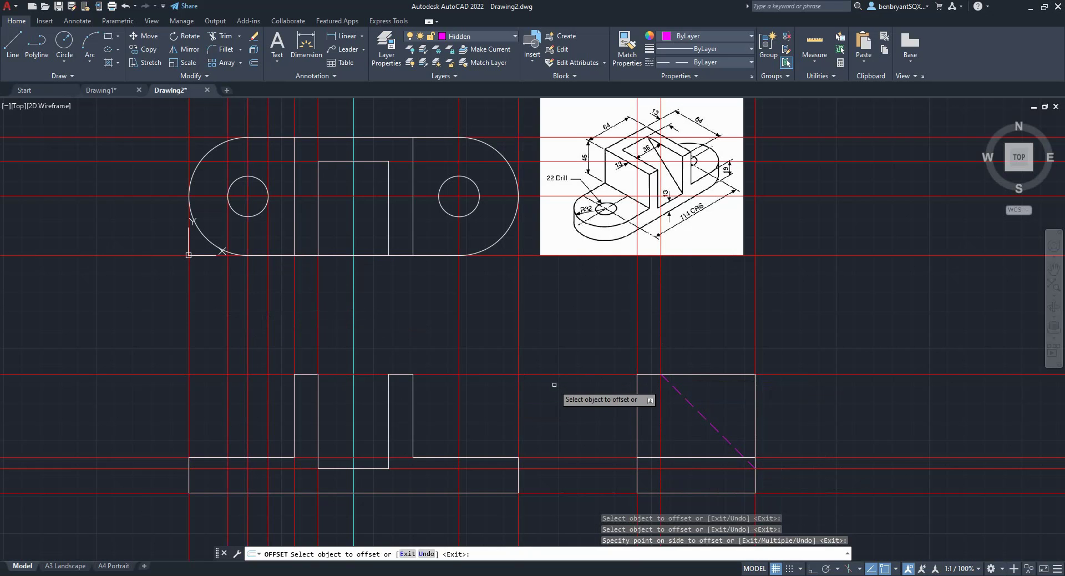
pyautogui.moveTo(554, 389); pyautogui.dragTo(534, 380, button='middle')
pyautogui.press('Return')
# Offset another vertical construction line 32 units to the right
pyautogui.press('Return')
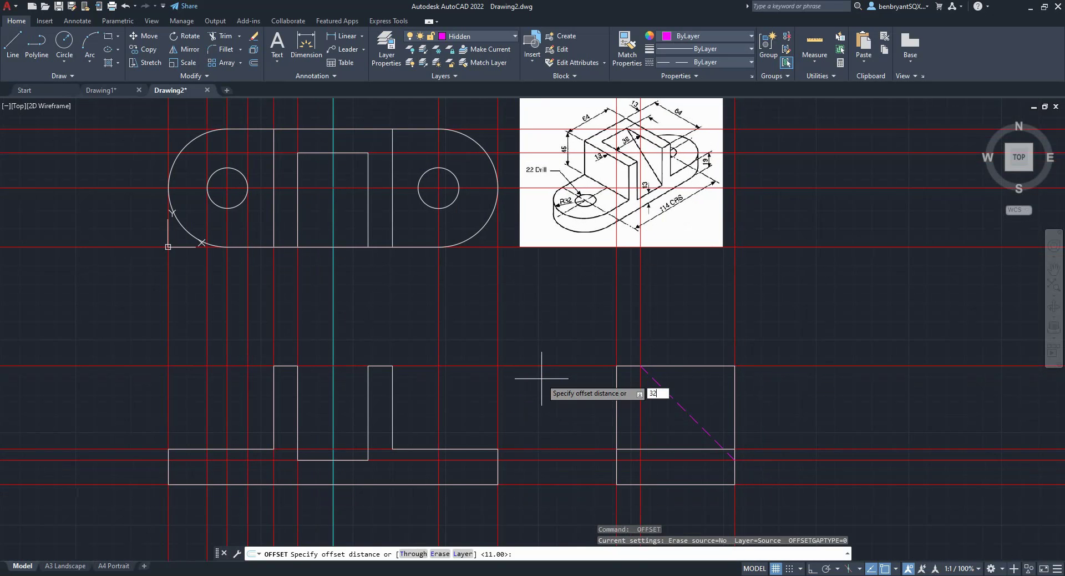
pyautogui.write('32')
pyautogui.press('Return')
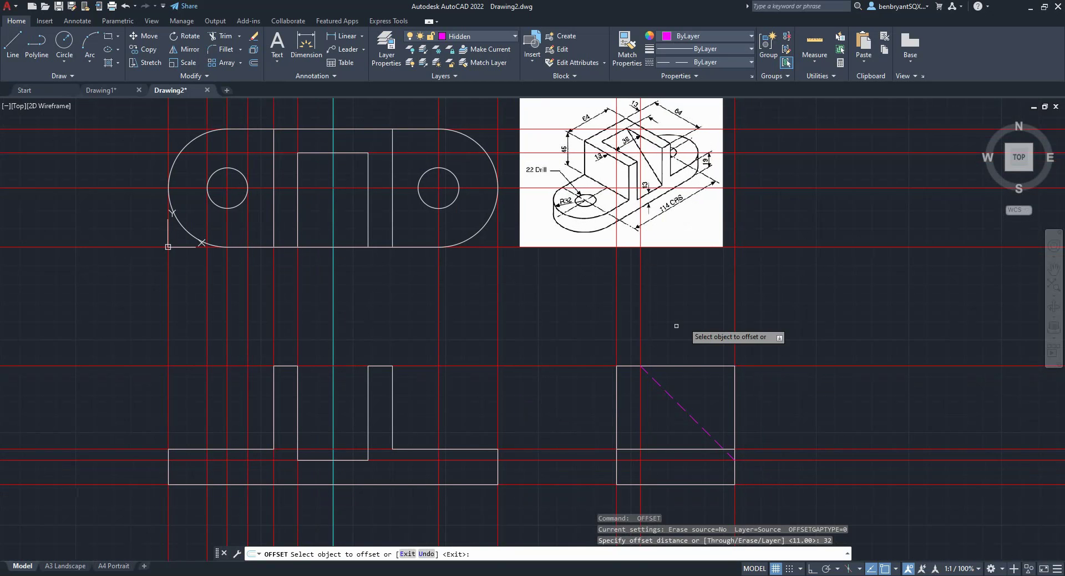
pyautogui.click(615, 333)
pyautogui.click(710, 341)
pyautogui.press('Escape')
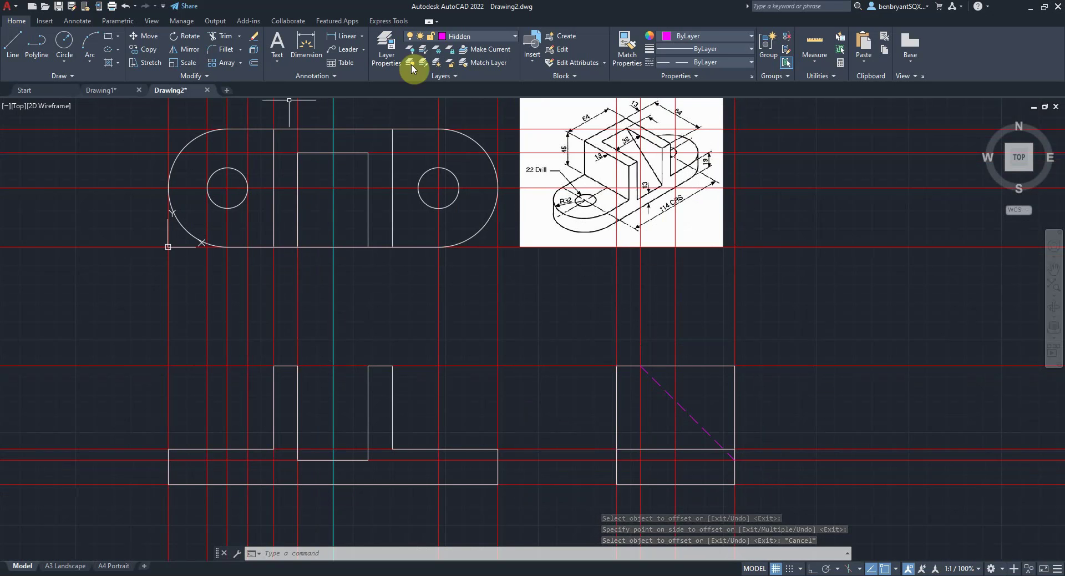
# Draw two vertical hidden lines across the front view's base at the left hole's edges
pyautogui.click(12, 44)
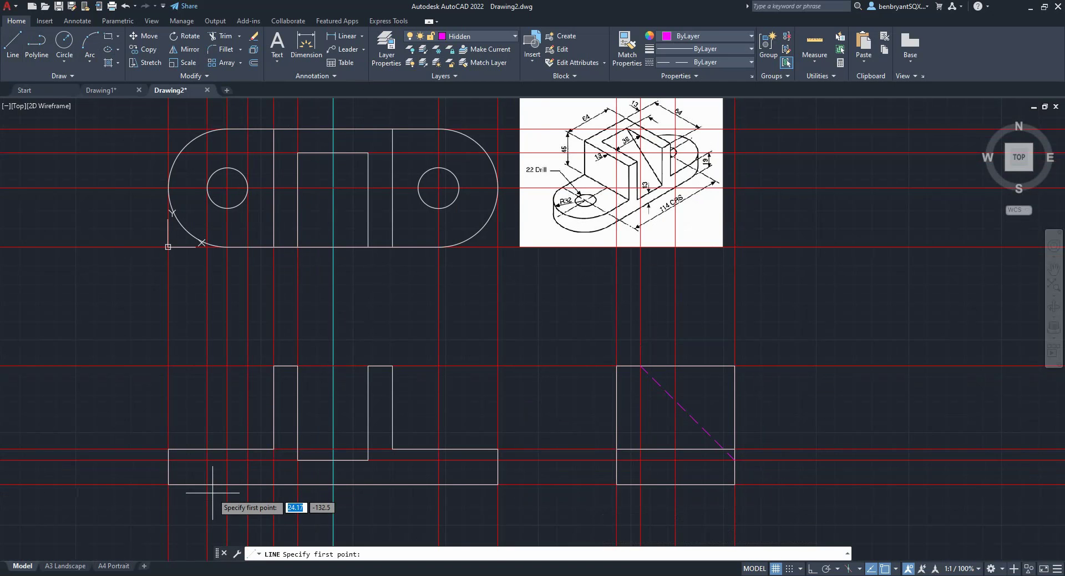
pyautogui.click(207, 484)
pyautogui.click(207, 449)
pyautogui.press('Return')
pyautogui.press('Return')
pyautogui.click(250, 484)
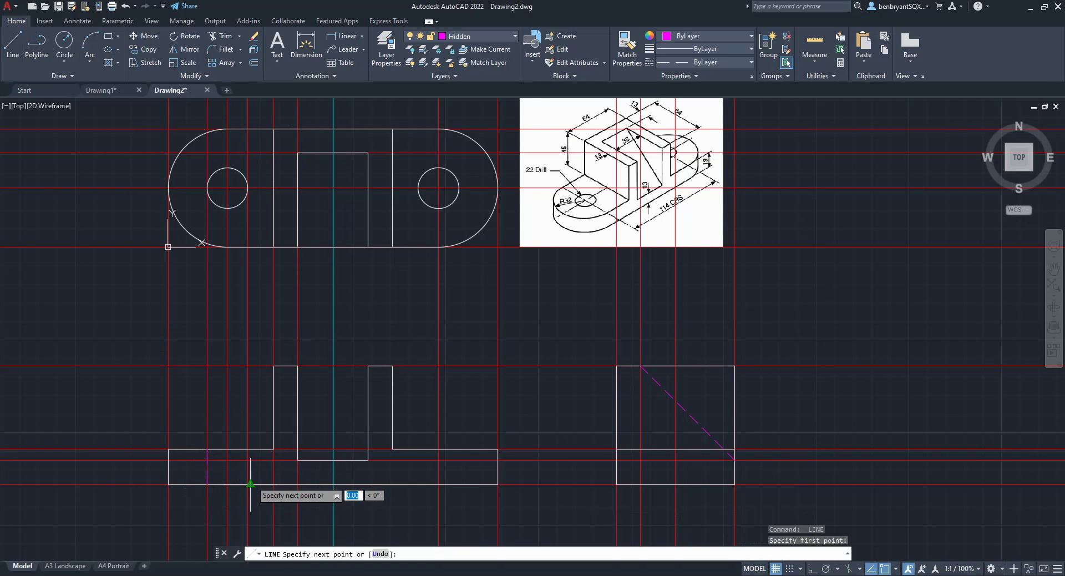
pyautogui.scroll(2, 253, 470)
pyautogui.scroll(2, 254, 469)
pyautogui.click(239, 420)
# Finish the hidden lines and window-select both of them for copying
pyautogui.press('Return')
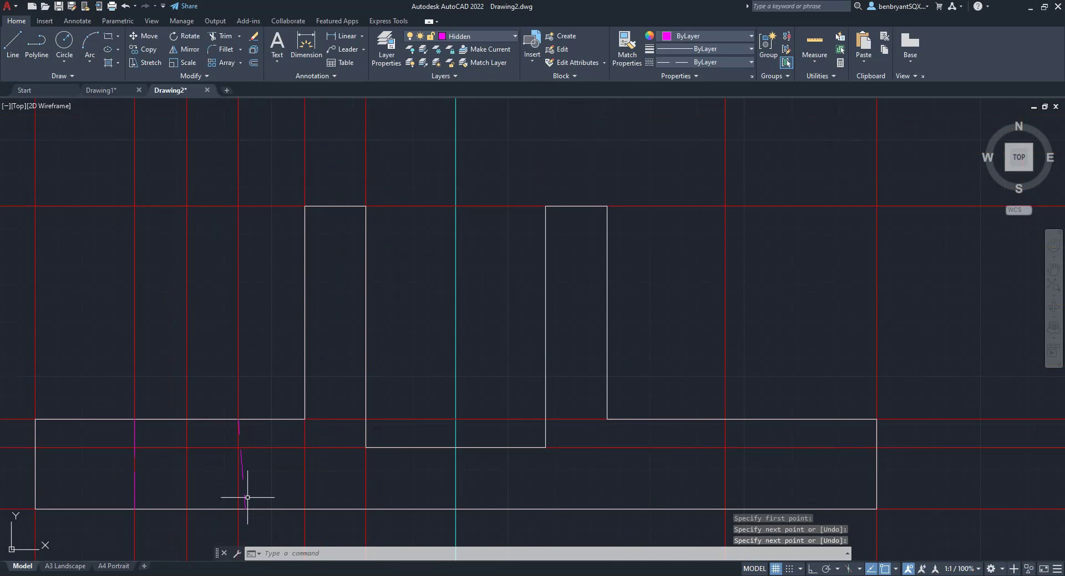
pyautogui.click(246, 497)
pyautogui.click(245, 509)
pyautogui.press('Escape')
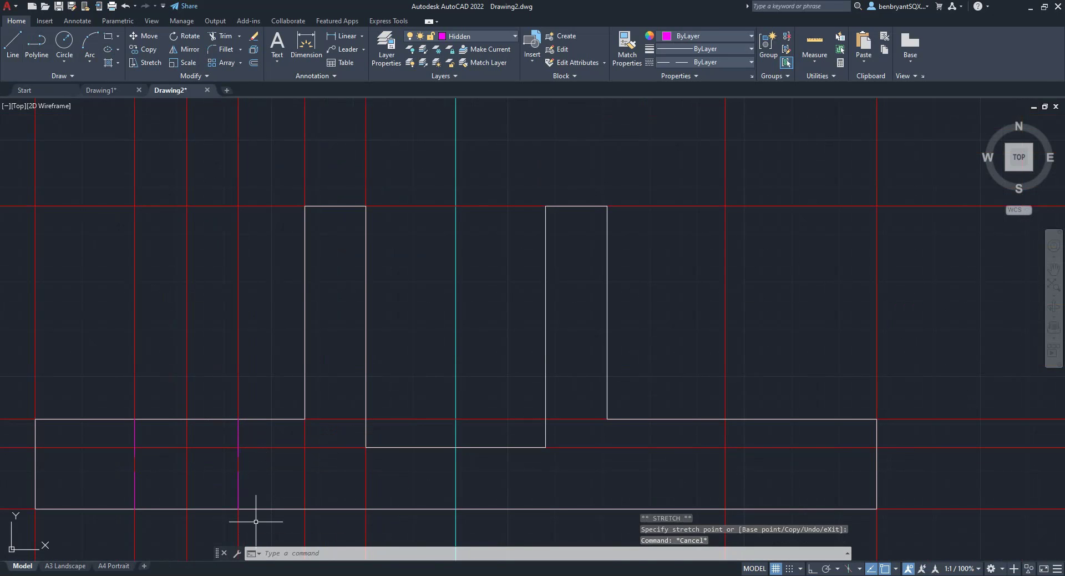
pyautogui.press('Return')
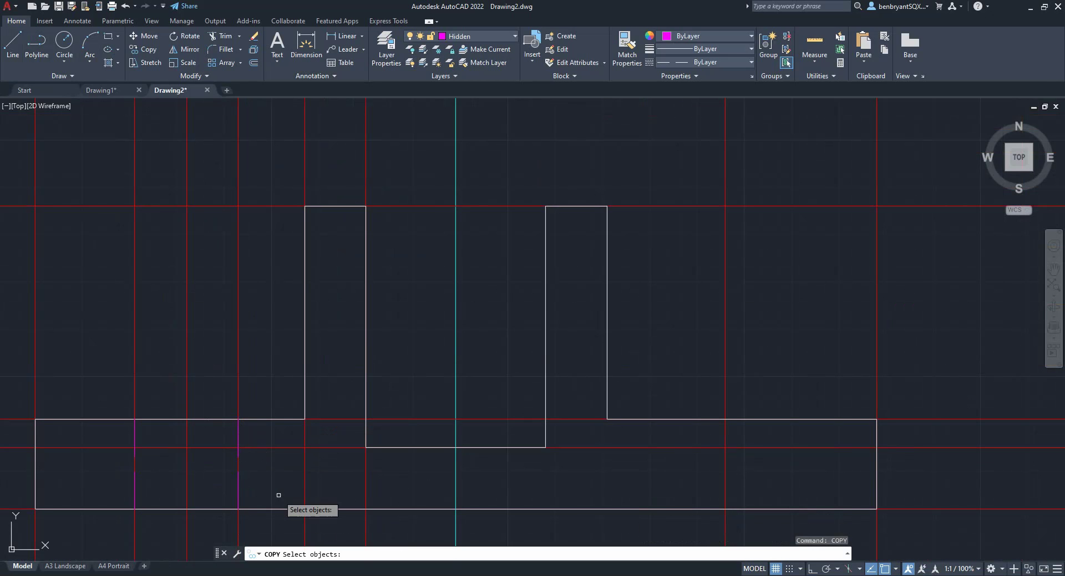
pyautogui.click(89, 359)
pyautogui.click(257, 523)
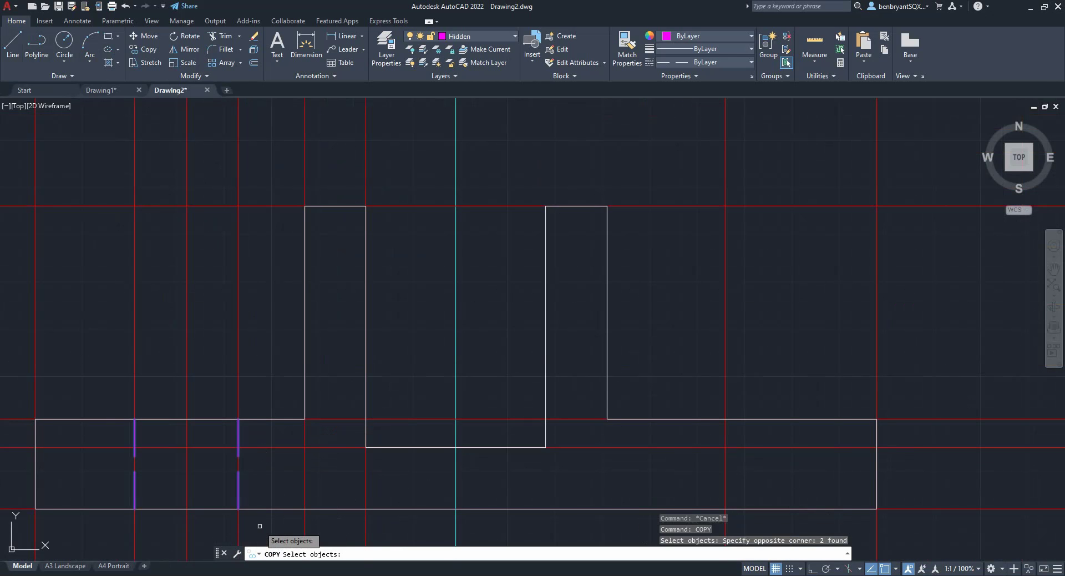
pyautogui.press('Return')
# Copy the hidden lines from their endpoint to the front view's right hole and the side view's base
pyautogui.click(186, 508)
pyautogui.moveTo(767, 496); pyautogui.dragTo(719, 415, button='middle')
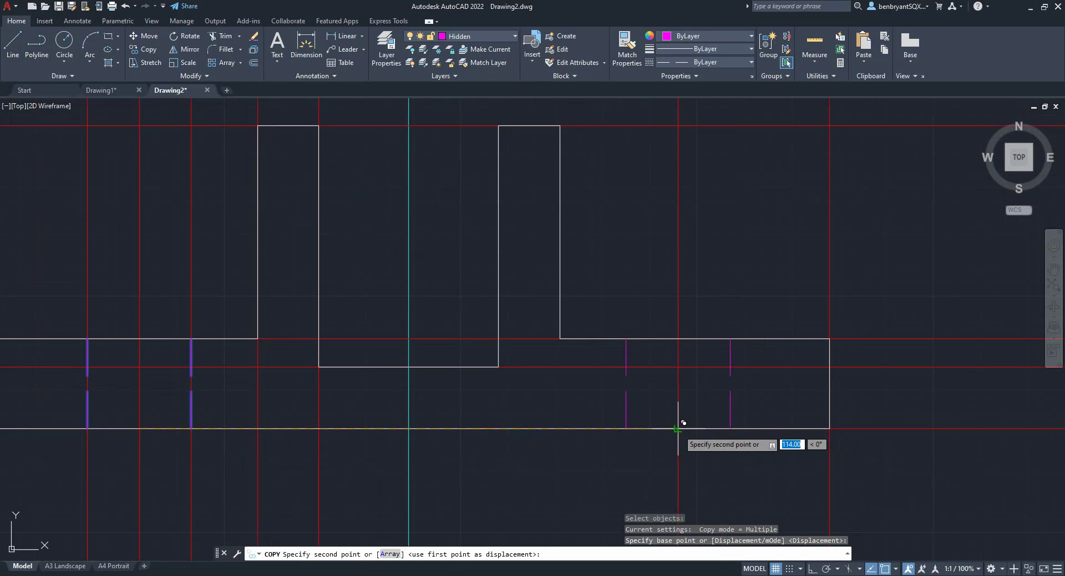
pyautogui.click(678, 428)
pyautogui.scroll(-4, 688, 433)
pyautogui.moveTo(732, 463); pyautogui.dragTo(452, 450, button='middle')
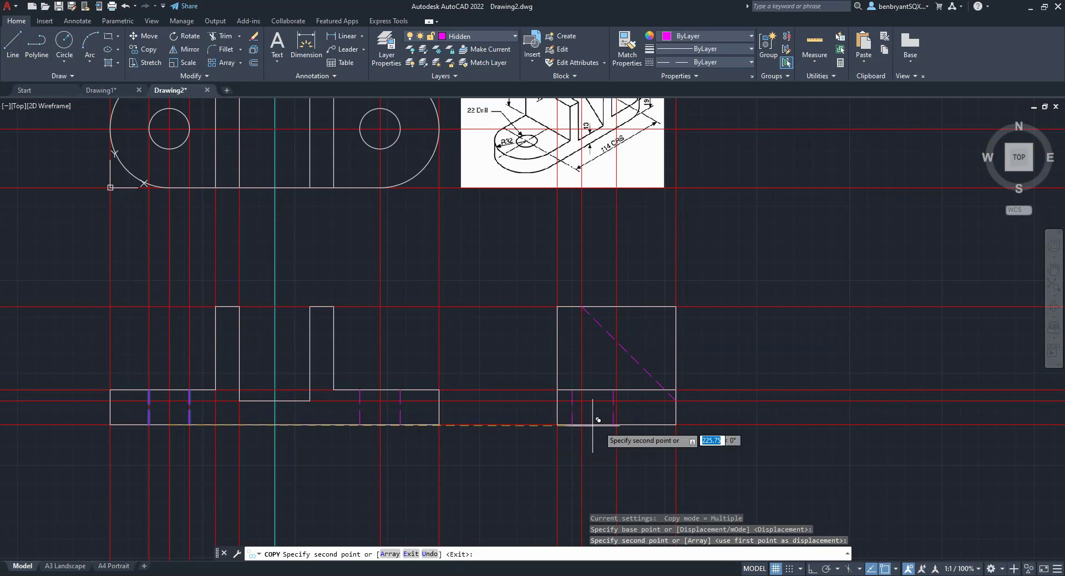
pyautogui.press('Escape')
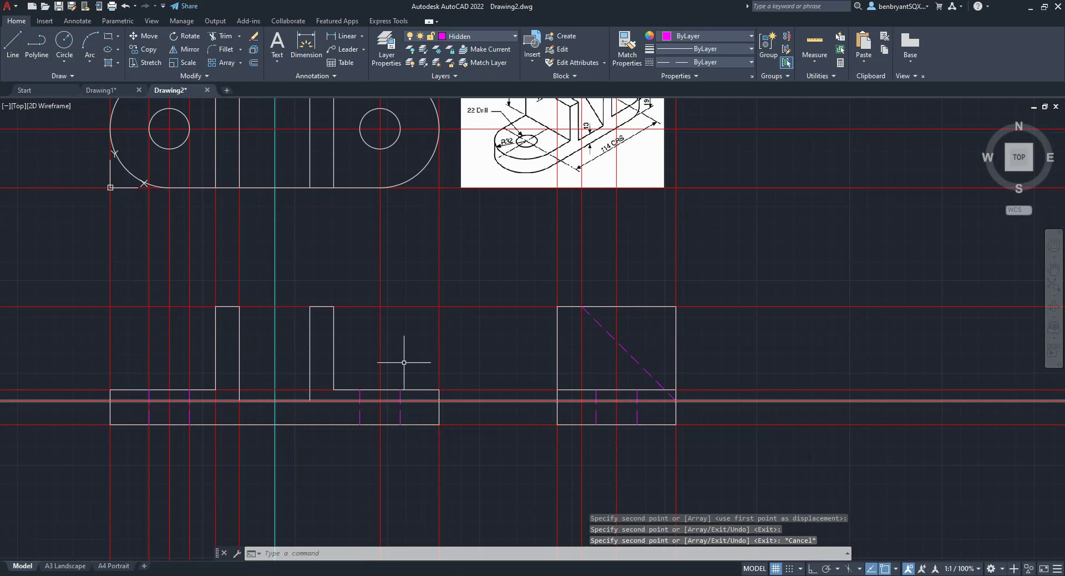
pyautogui.scroll(-3, 409, 357)
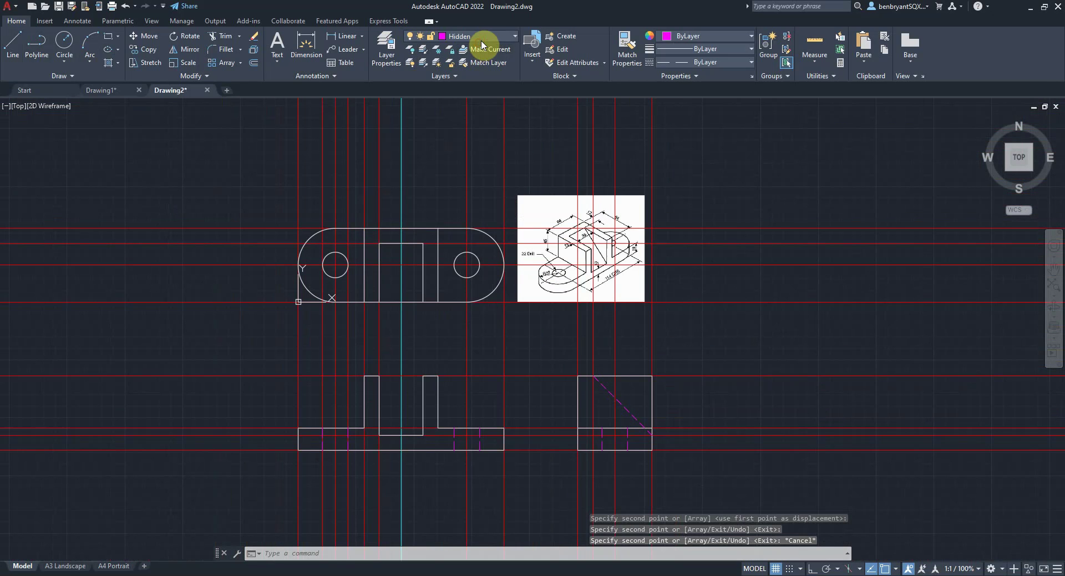
# Turn off the Construction layer and make Drawing the current layer
pyautogui.click(481, 38)
pyautogui.click(412, 75)
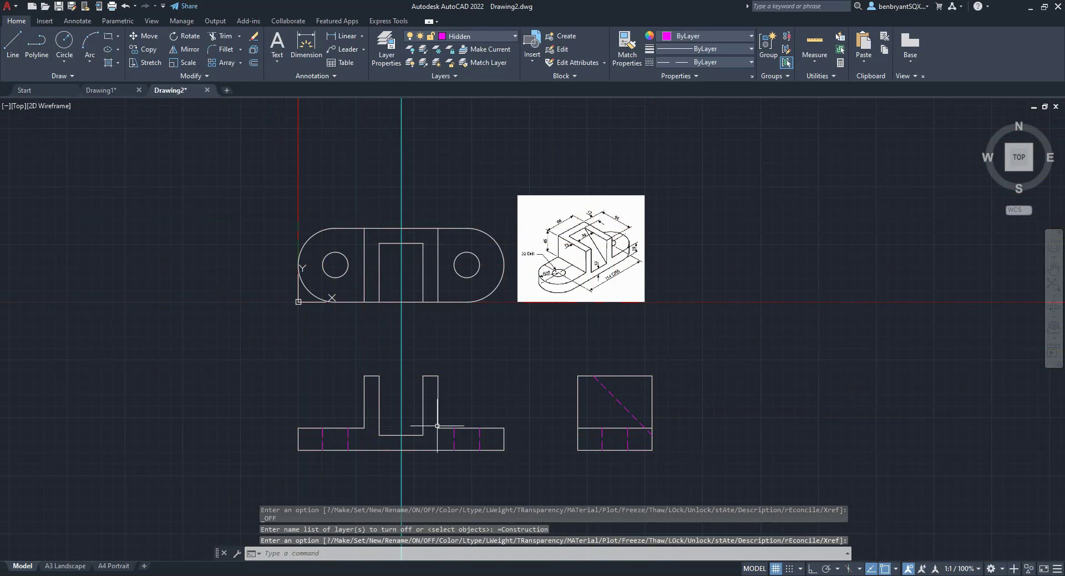
pyautogui.scroll(2, 455, 422)
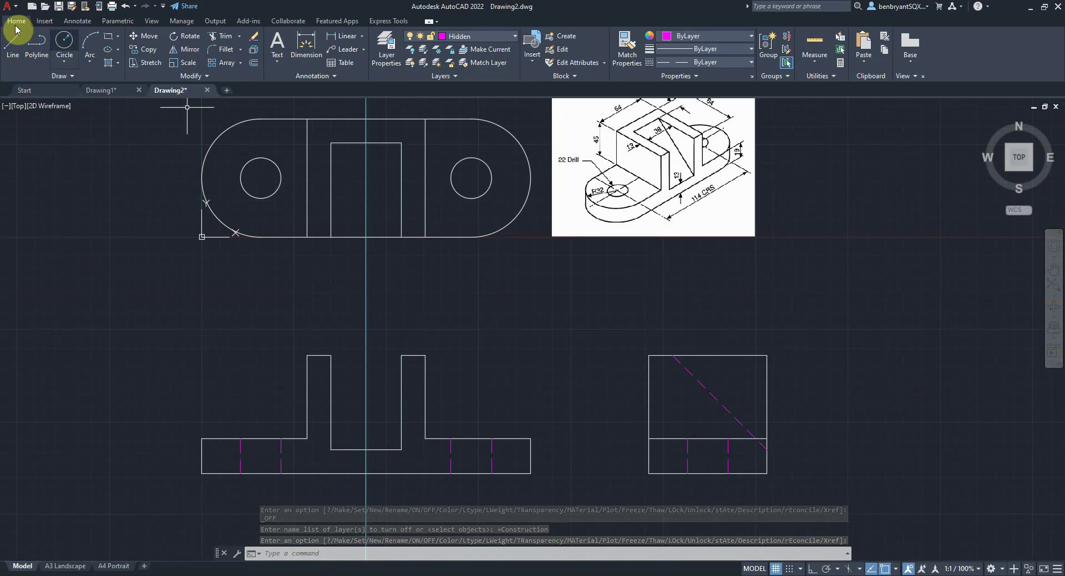
pyautogui.click(487, 37)
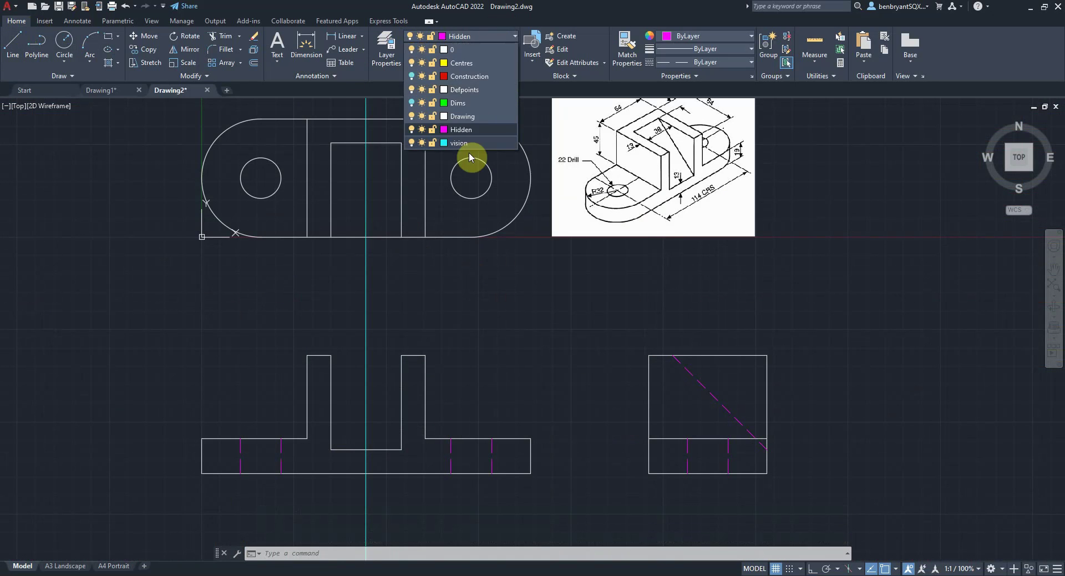
pyautogui.click(474, 116)
# Draw the top edge across the slot from its top-left to top-right corner
pyautogui.click(11, 43)
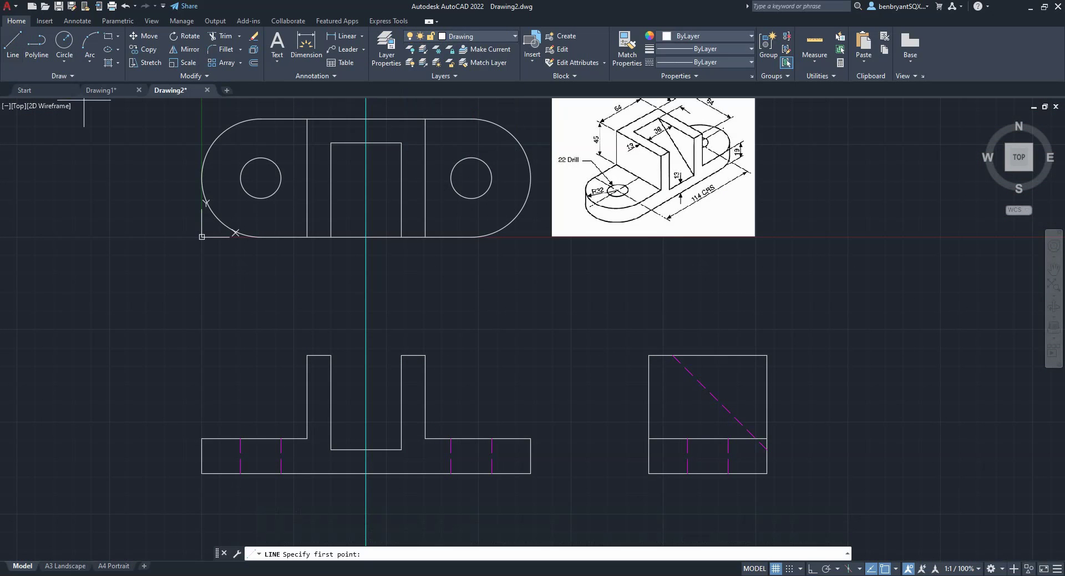
pyautogui.click(331, 355)
pyautogui.click(400, 355)
pyautogui.press('Escape')
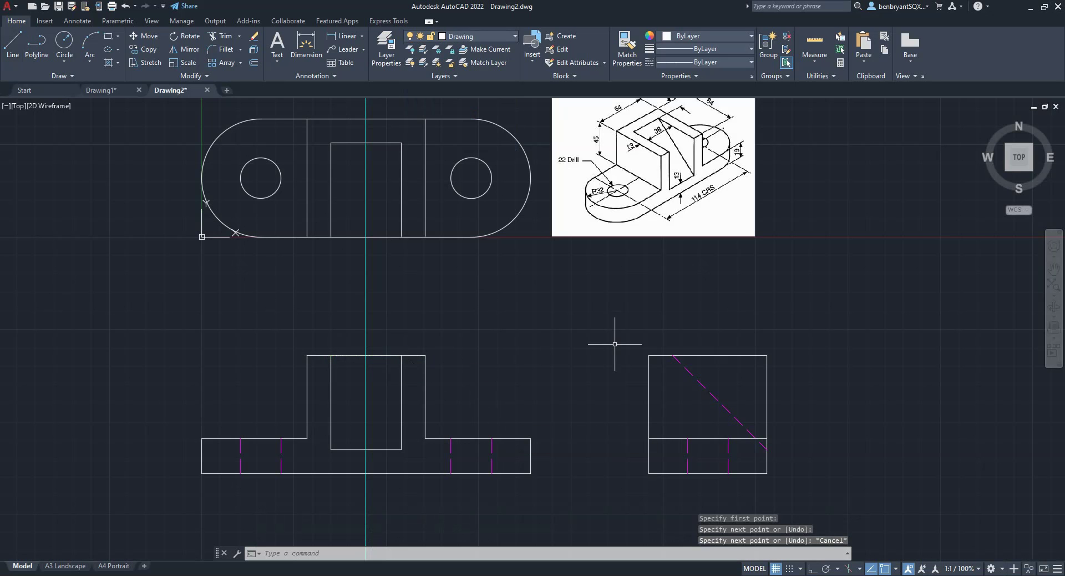
pyautogui.moveTo(576, 395); pyautogui.dragTo(577, 441, button='middle')
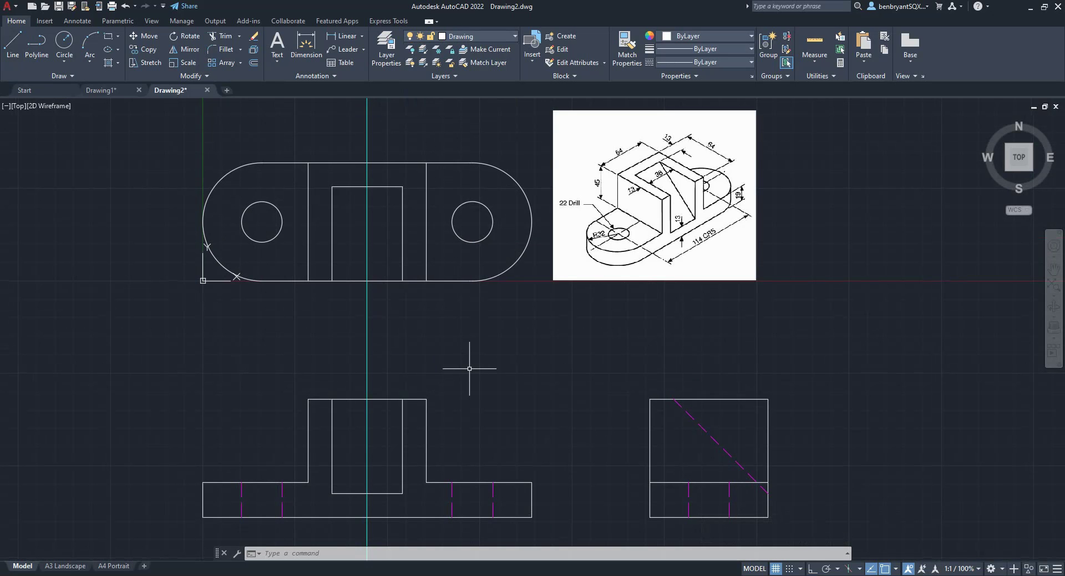
pyautogui.click(490, 36)
# Turn off the vision layer and make Centres the current layer
pyautogui.click(411, 142)
pyautogui.click(523, 423)
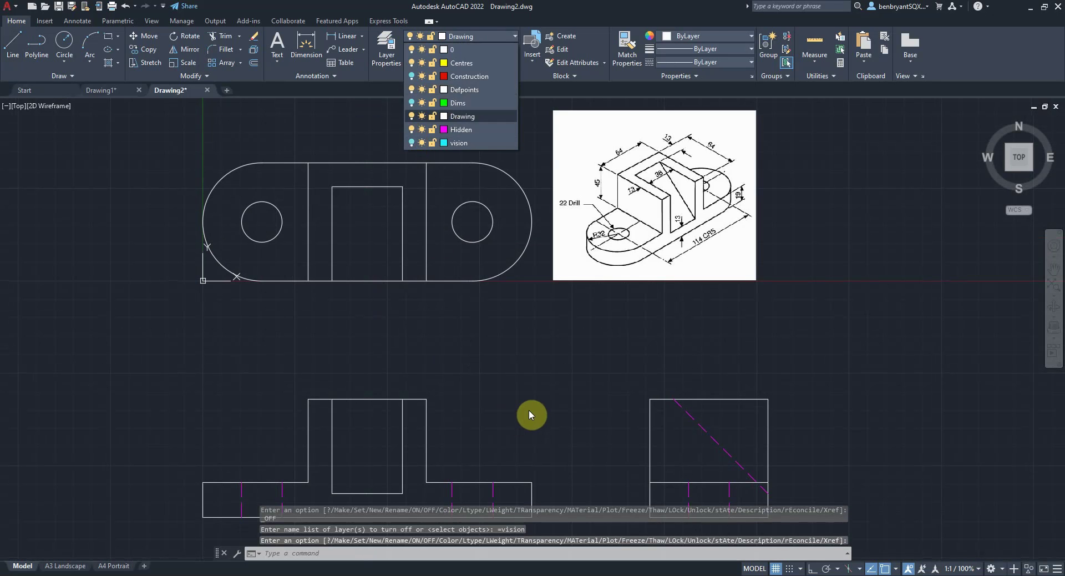
pyautogui.click(496, 380)
pyautogui.press('Escape')
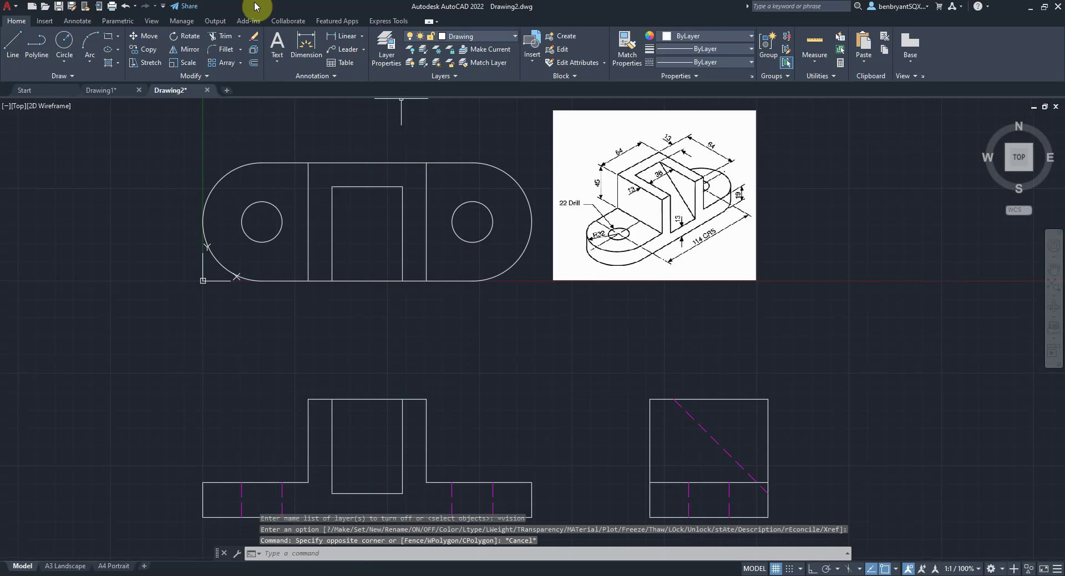
pyautogui.click(77, 20)
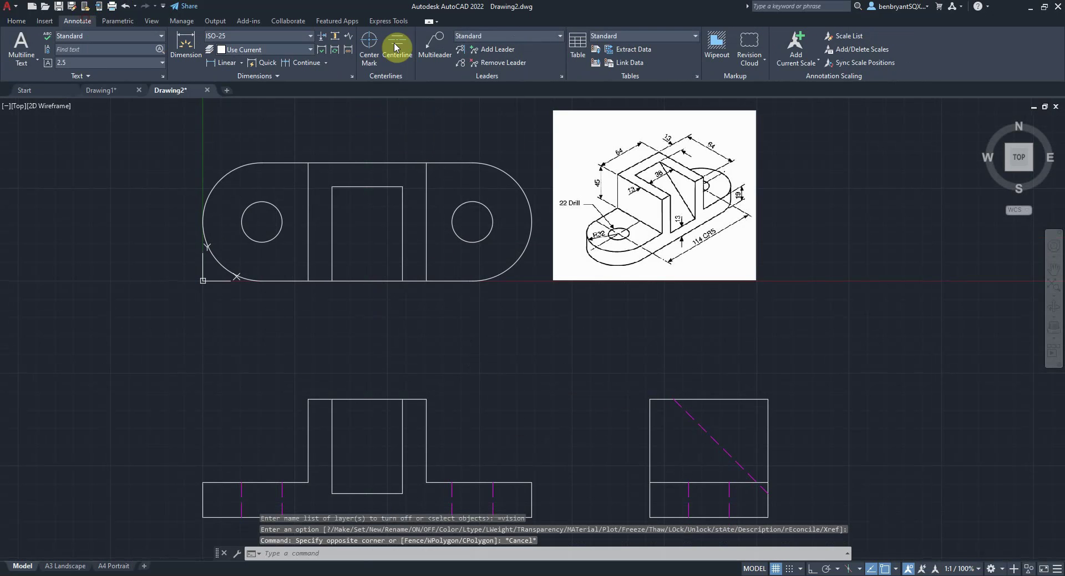
pyautogui.click(14, 21)
pyautogui.click(471, 37)
pyautogui.click(476, 59)
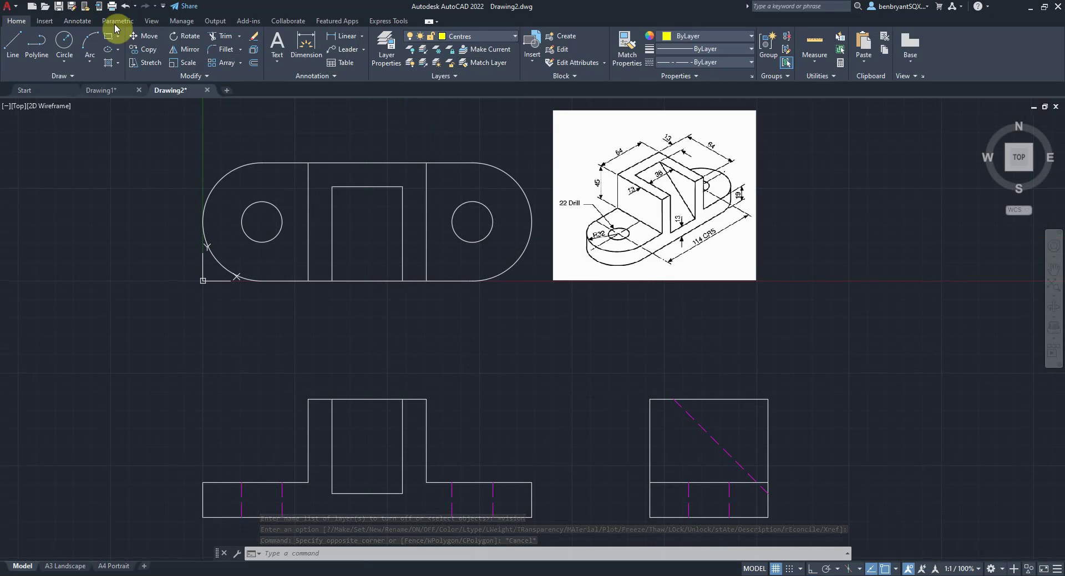
# Add centre marks to both holes in the top view
pyautogui.click(78, 20)
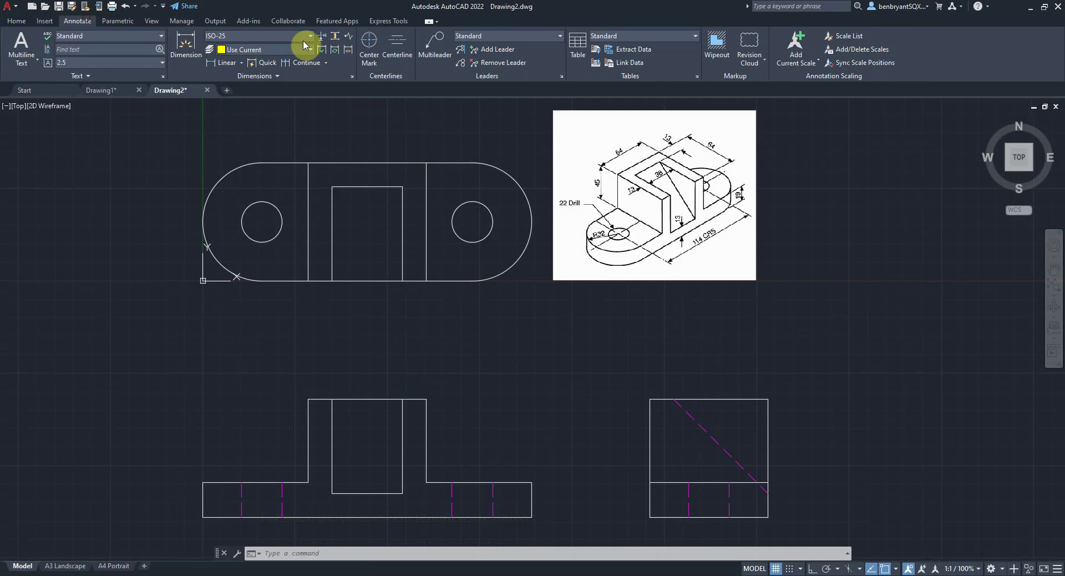
pyautogui.click(369, 44)
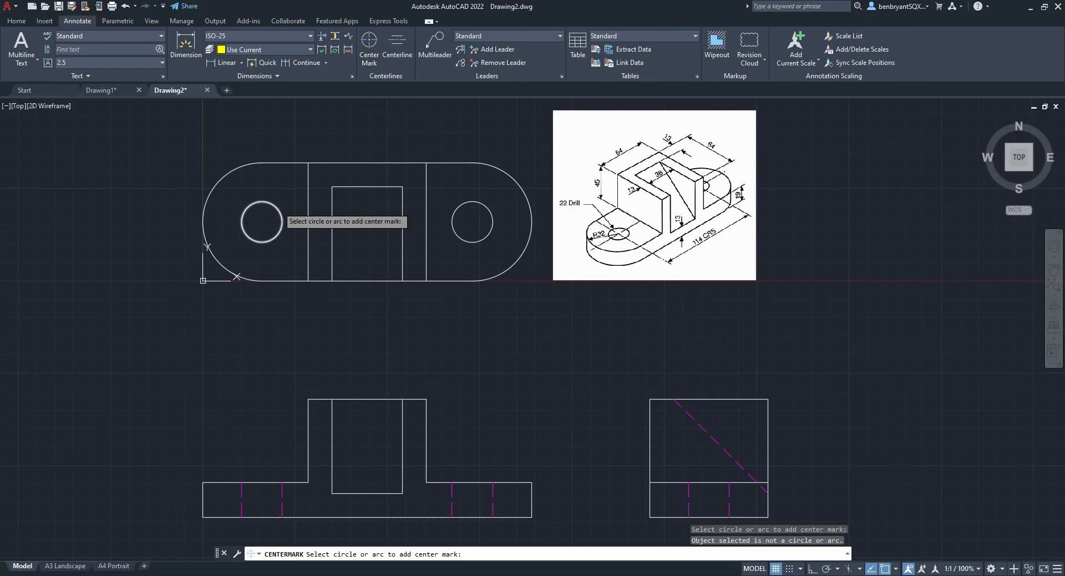
pyautogui.click(275, 207)
pyautogui.click(480, 202)
# Add a centreline between the central section's edges and extend it down through the front view
pyautogui.click(396, 43)
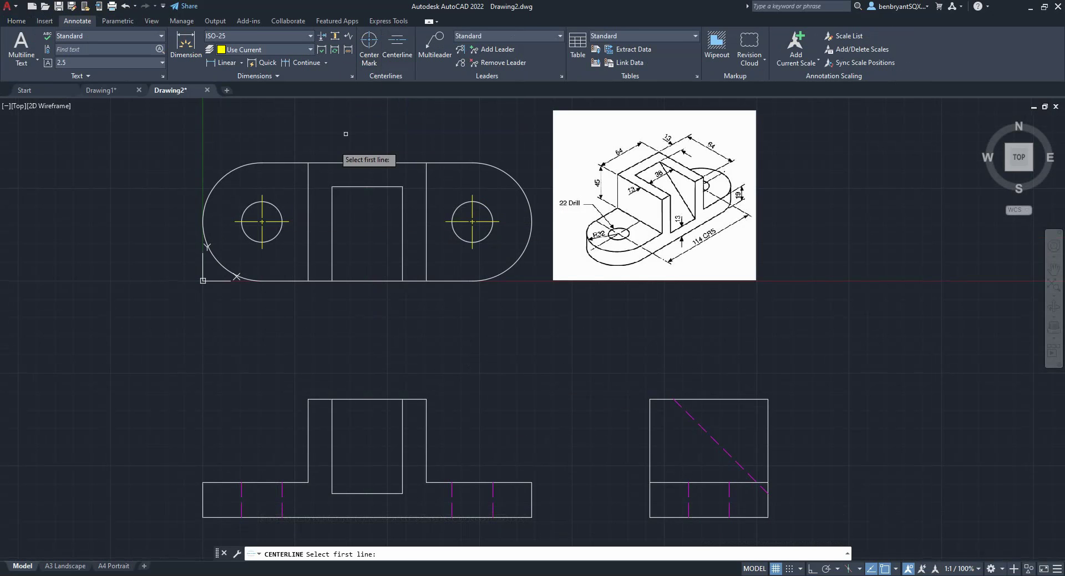
pyautogui.click(308, 201)
pyautogui.click(452, 228)
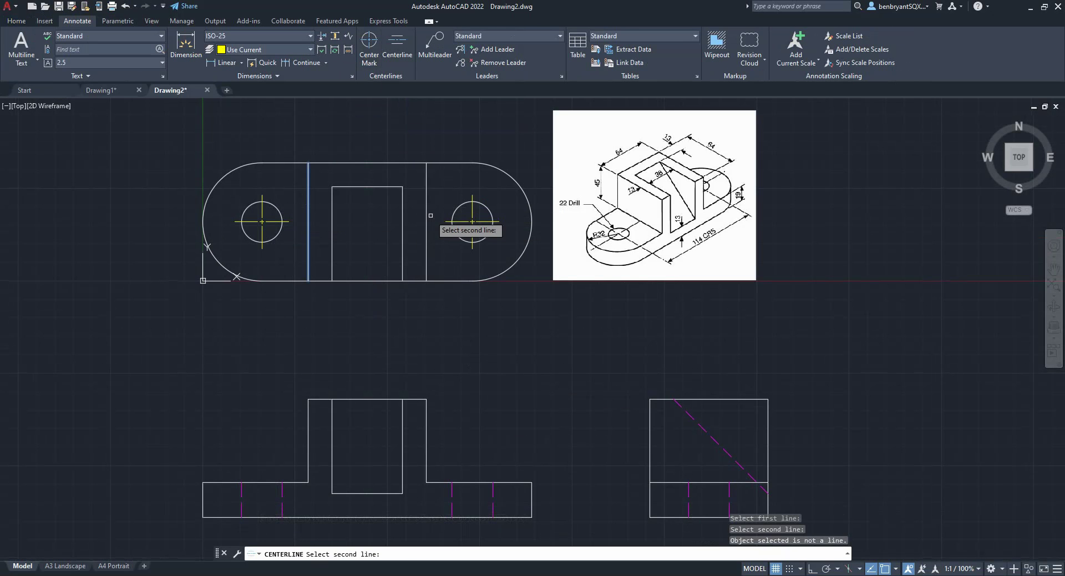
pyautogui.click(426, 232)
pyautogui.click(368, 272)
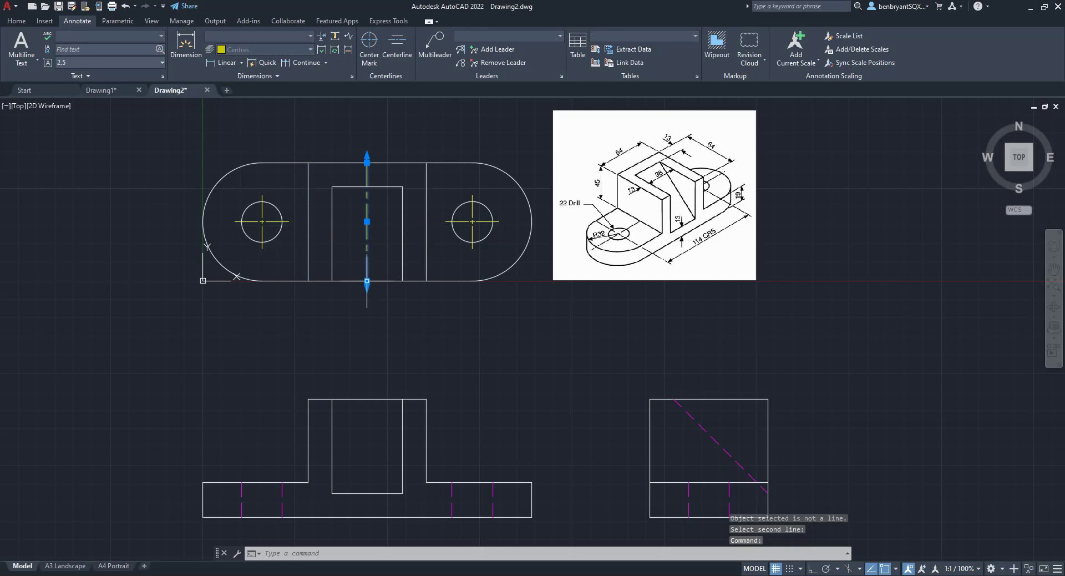
pyautogui.click(367, 281)
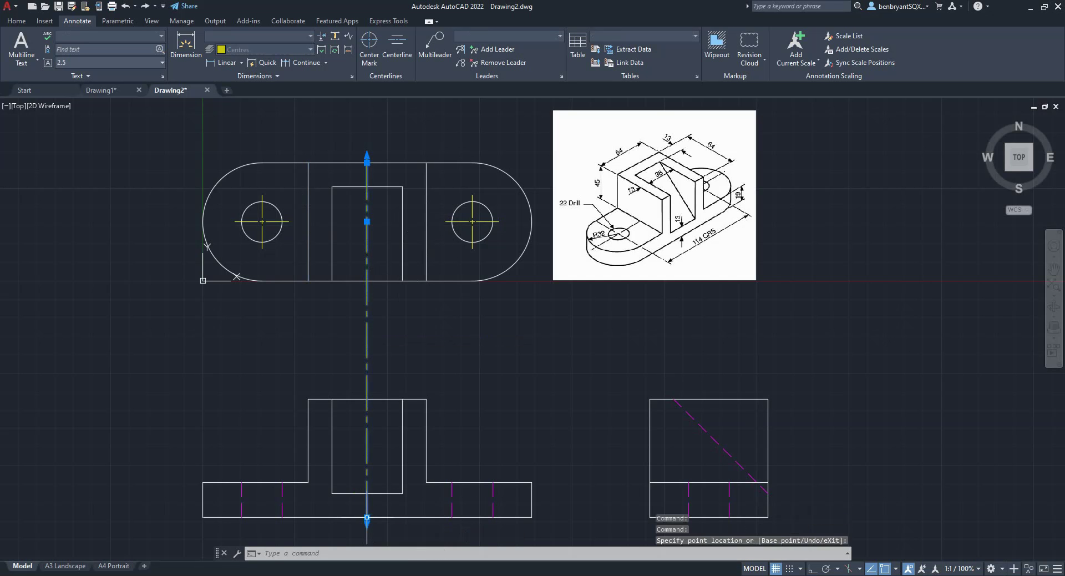
pyautogui.press('Escape')
pyautogui.scroll(-4, 587, 418)
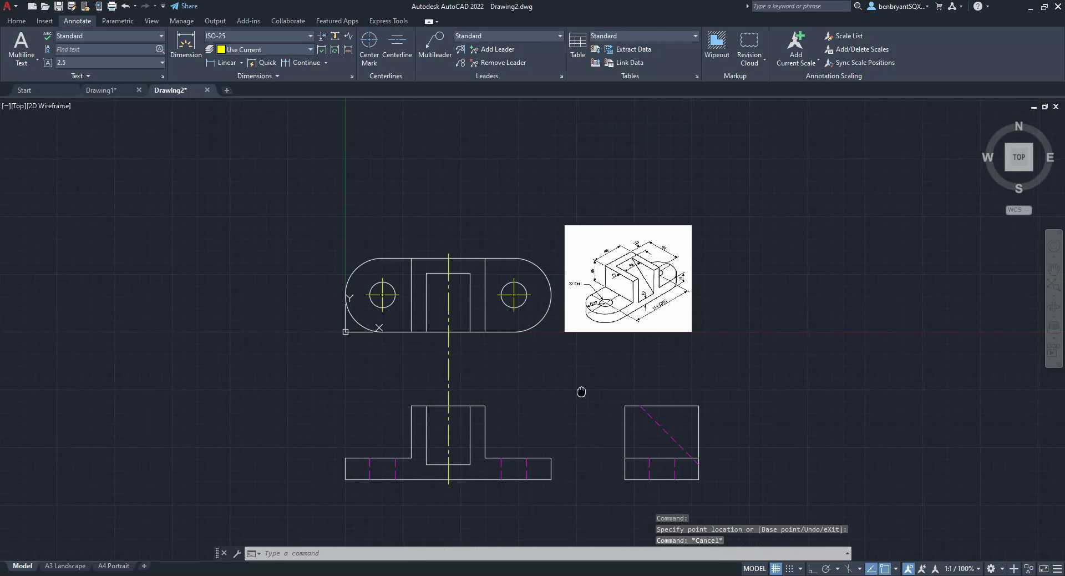